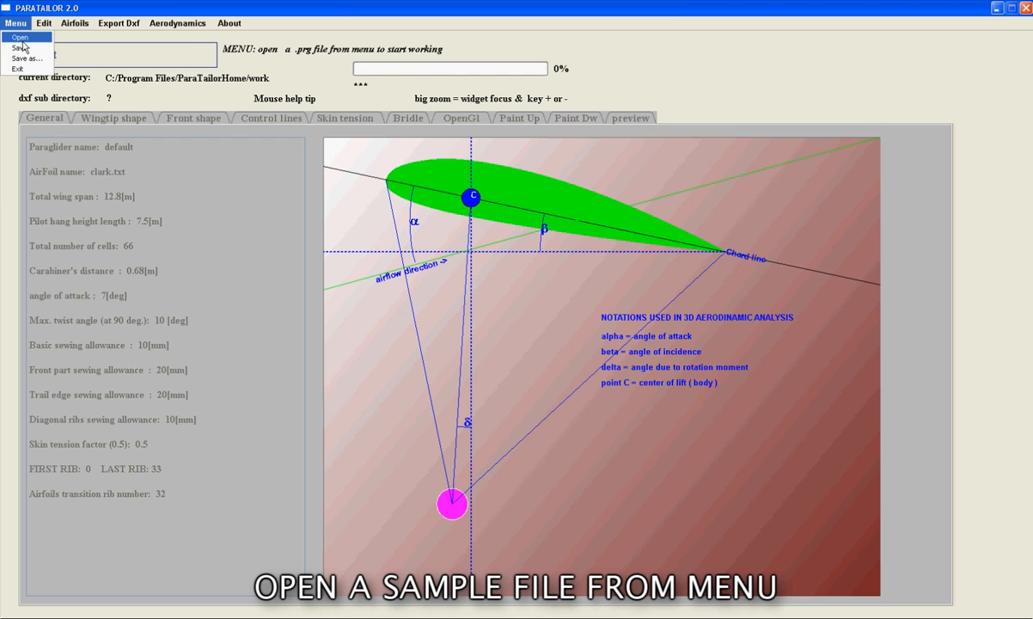
# Open the sample project Atest.prg from the work directory.
pyautogui.click(21, 38)
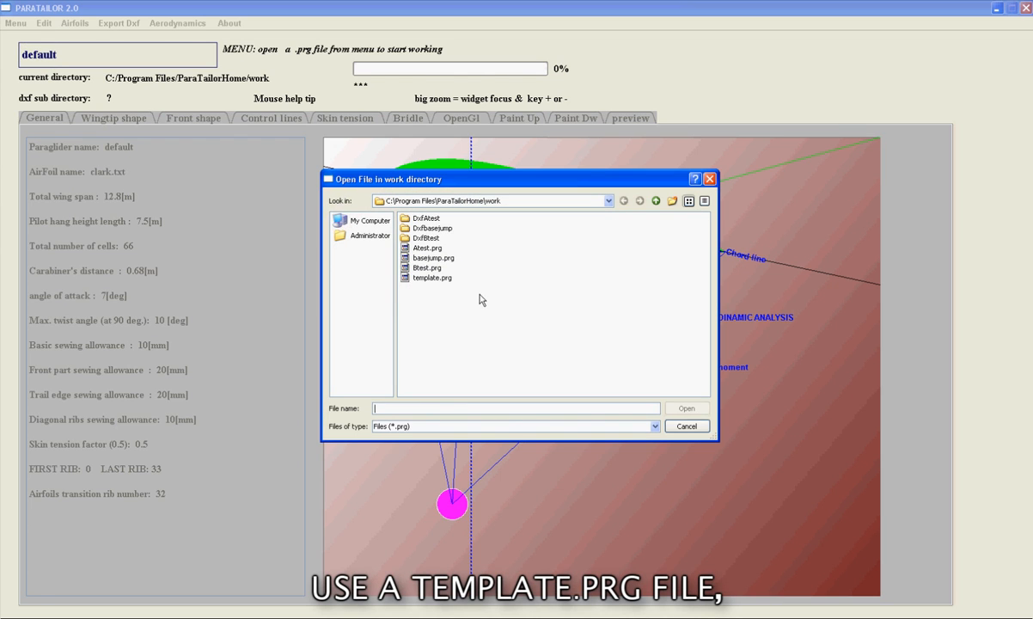
pyautogui.click(429, 249)
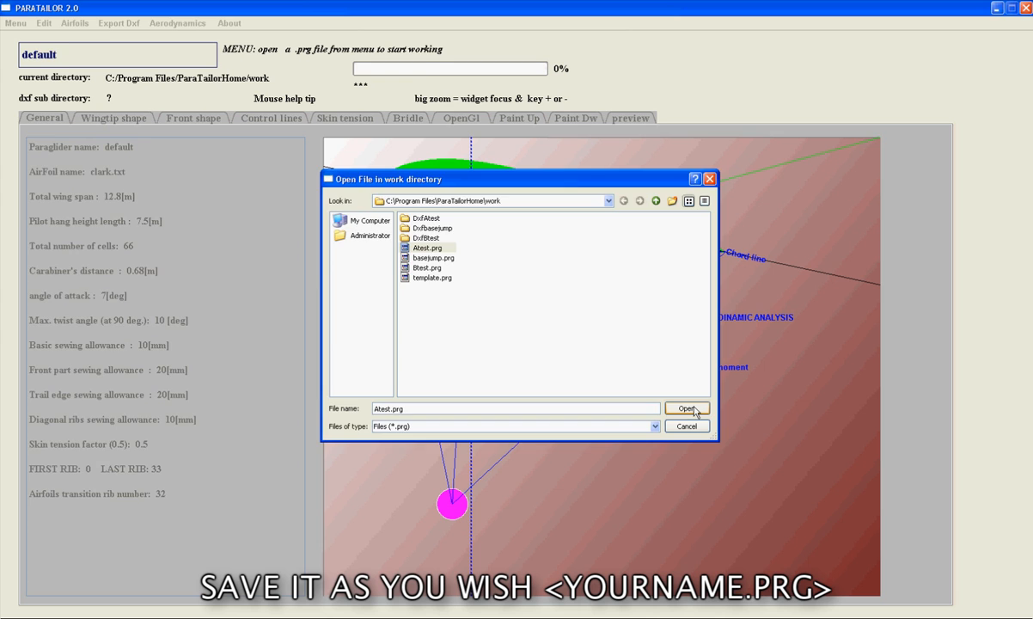
pyautogui.click(687, 409)
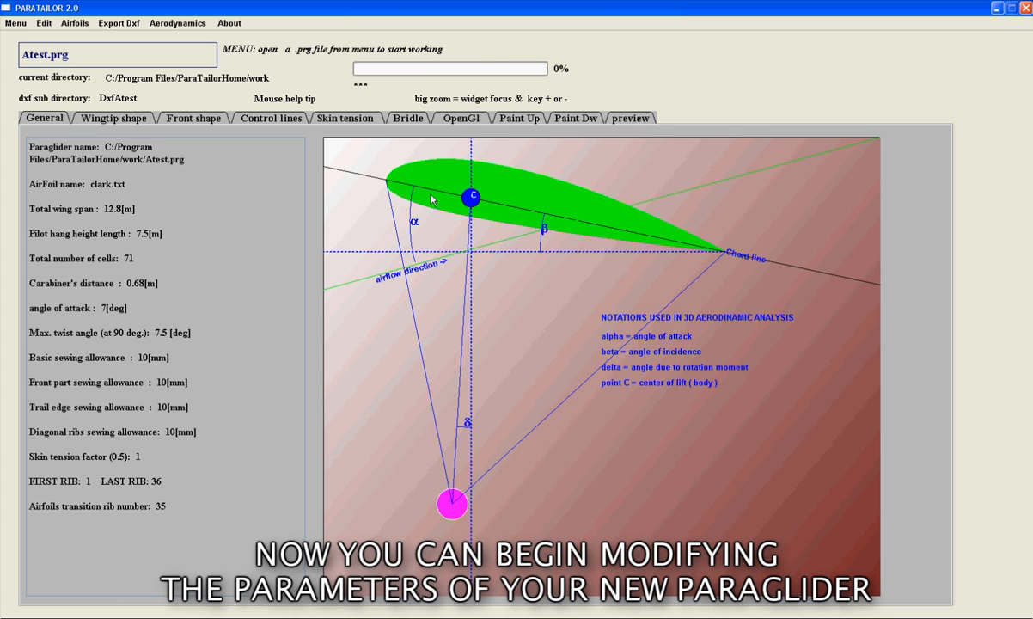
pyautogui.scroll(6, 431, 200)
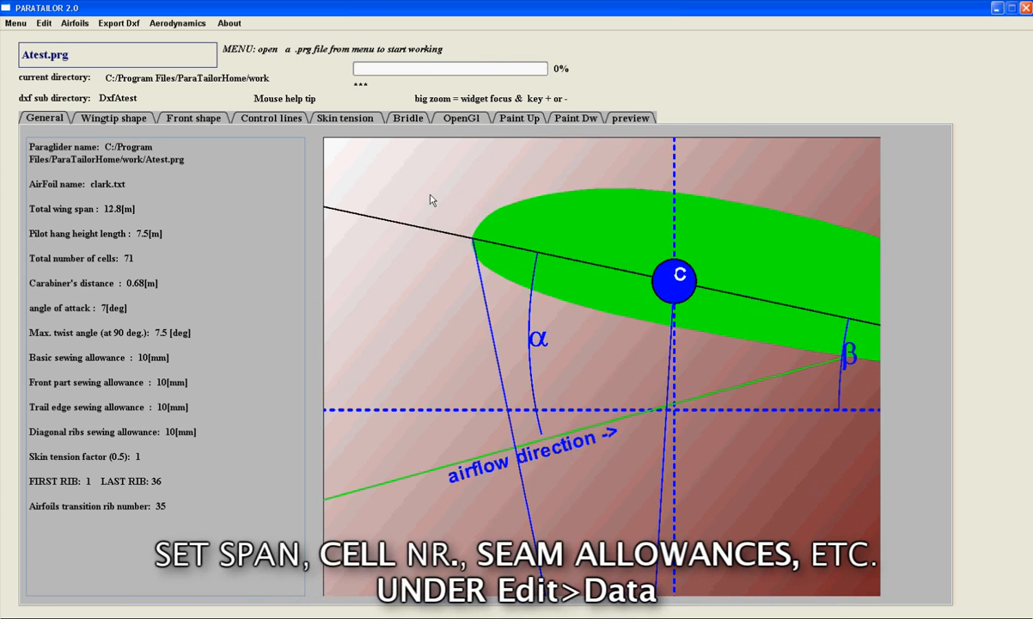
pyautogui.scroll(-6, 431, 200)
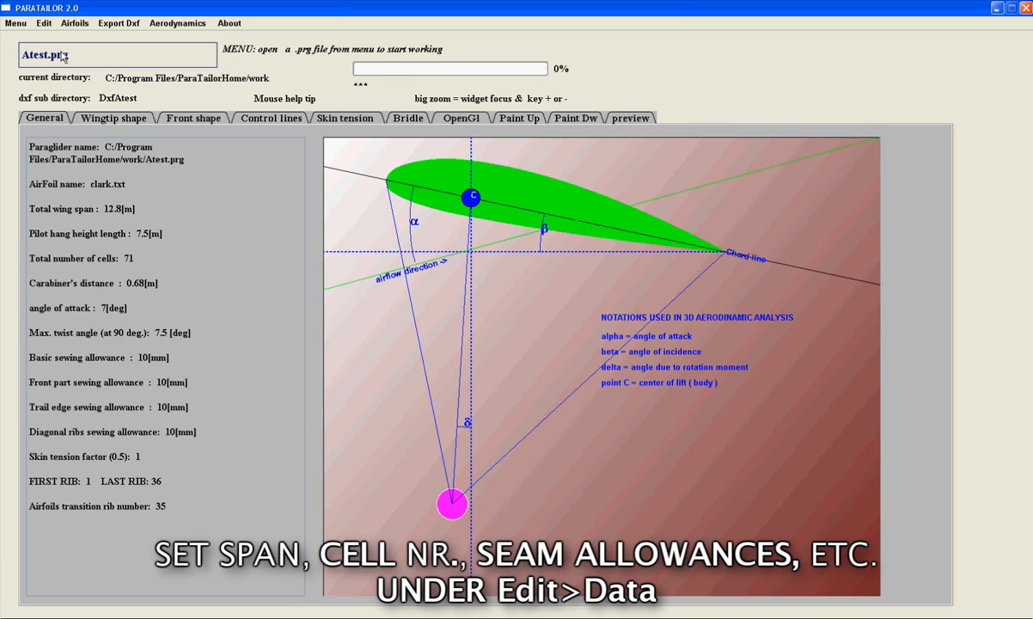
# In the wingtip shape view, lower the root leading-edge node to a chord of about 1,651 and pull its handle up and outward.
pyautogui.click(116, 122)
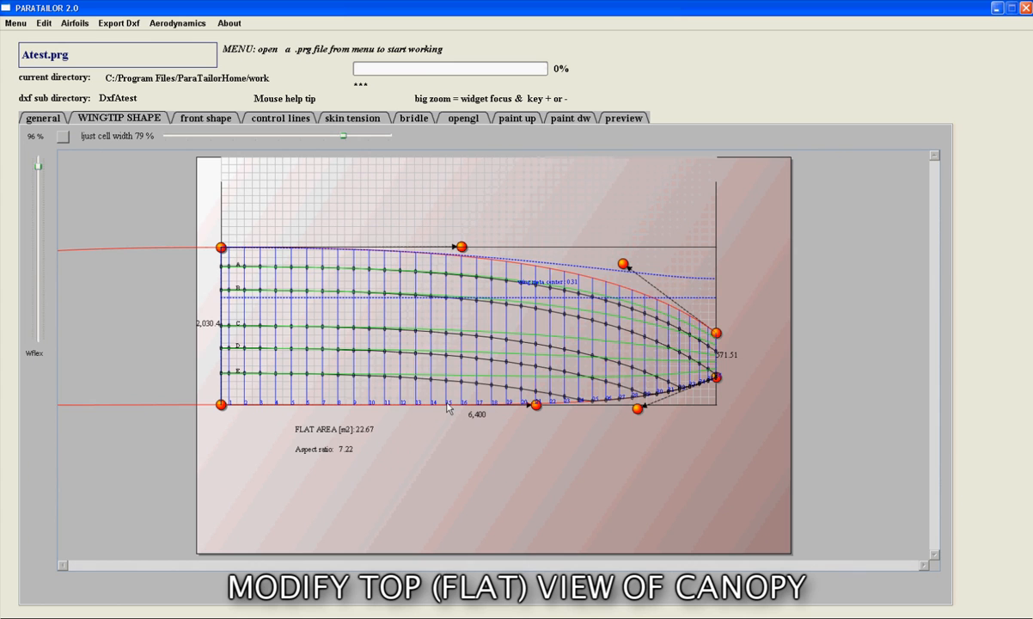
pyautogui.scroll(3, 447, 410)
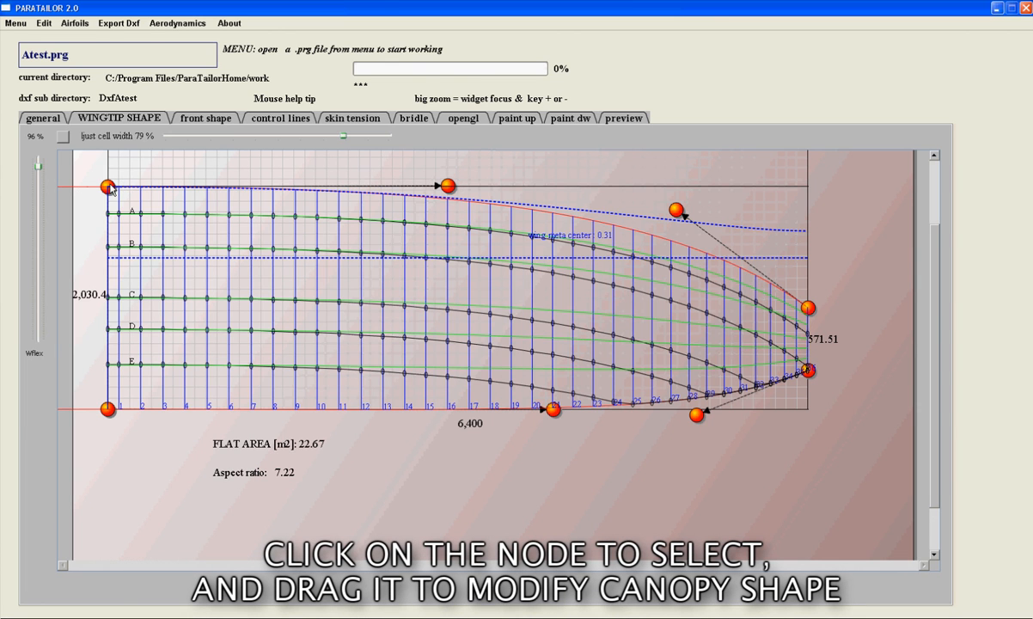
pyautogui.moveTo(108, 189); pyautogui.dragTo(108, 228)
pyautogui.moveTo(448, 188); pyautogui.dragTo(523, 170)
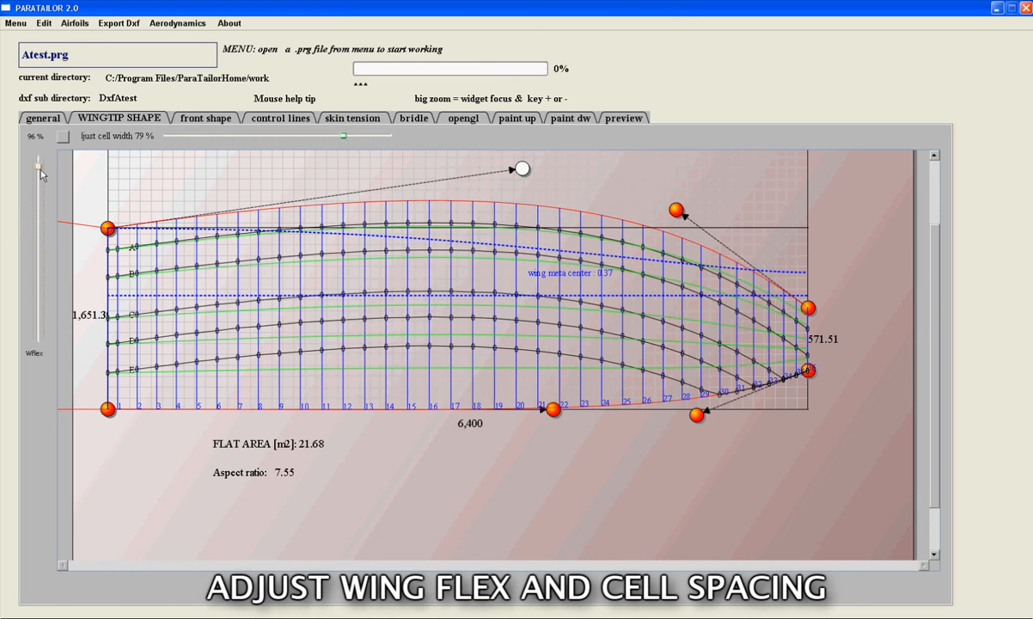
# Reduce the wing flex to 0% and raise the root leading-edge node to a chord of about 2,177 with its handle level and farther outward.
pyautogui.moveTo(38, 175); pyautogui.dragTo(37, 357)
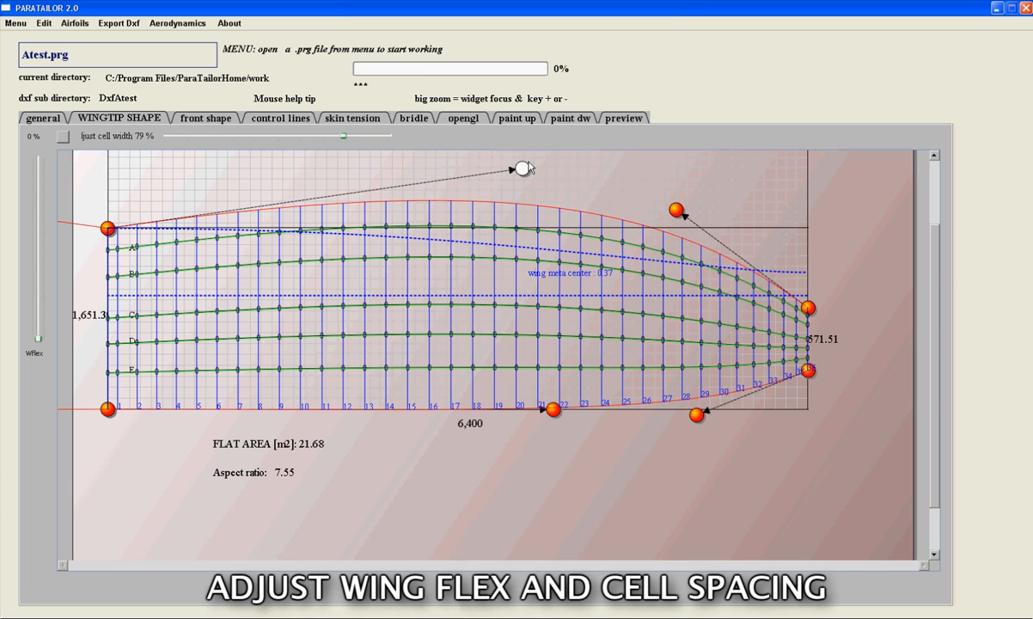
pyautogui.moveTo(522, 169); pyautogui.dragTo(523, 229)
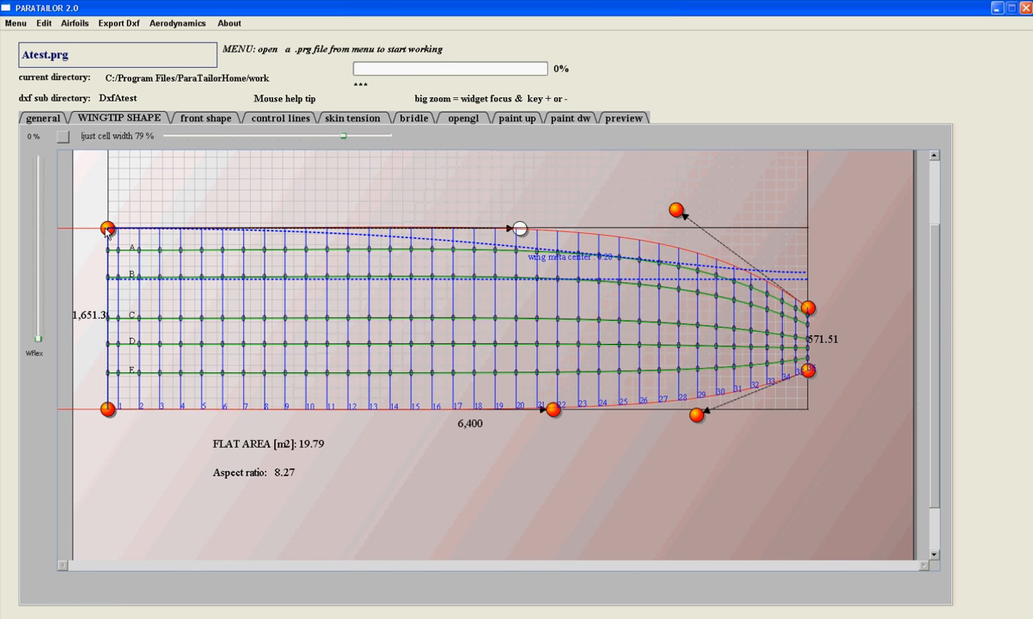
pyautogui.moveTo(107, 230); pyautogui.dragTo(108, 171)
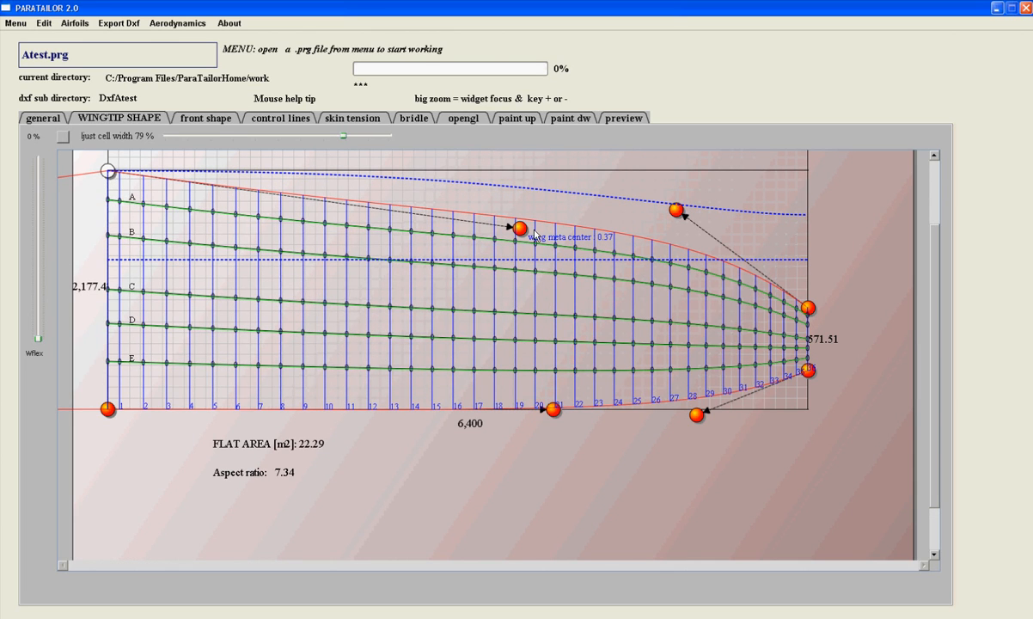
pyautogui.moveTo(520, 230); pyautogui.dragTo(609, 171)
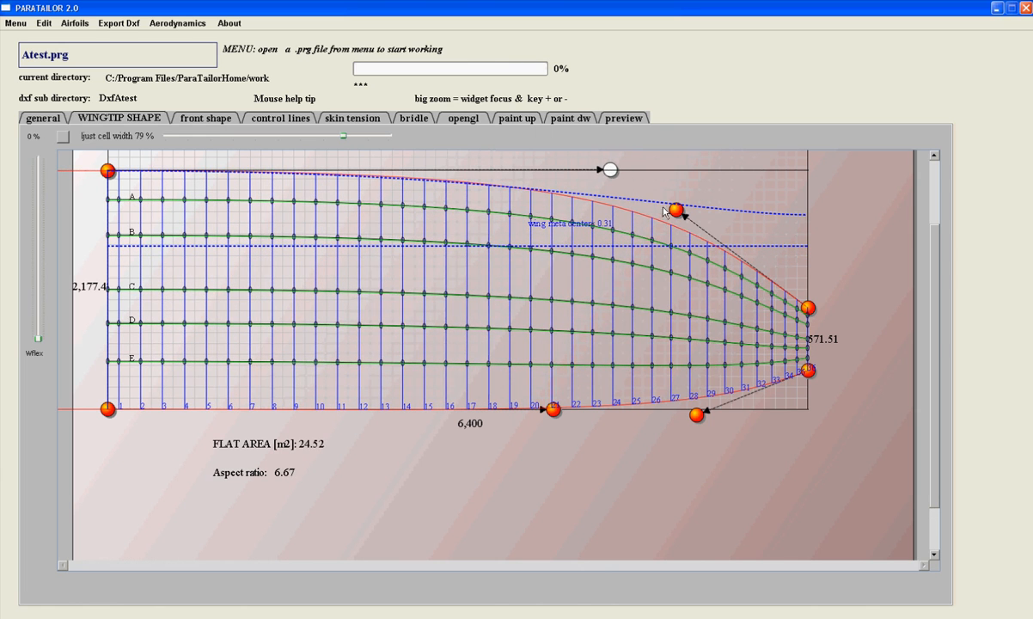
# Reshape the leading edge to a tip chord of about 753 and a root chord of about 2,070, repositioning both curve handles.
pyautogui.moveTo(676, 216); pyautogui.dragTo(722, 212)
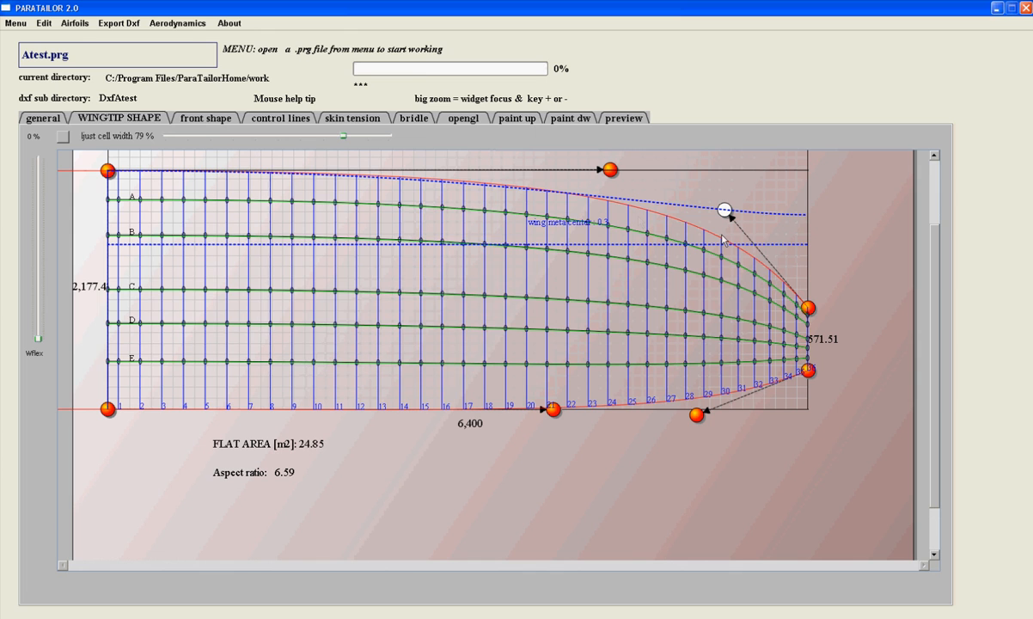
pyautogui.moveTo(809, 309); pyautogui.dragTo(810, 291)
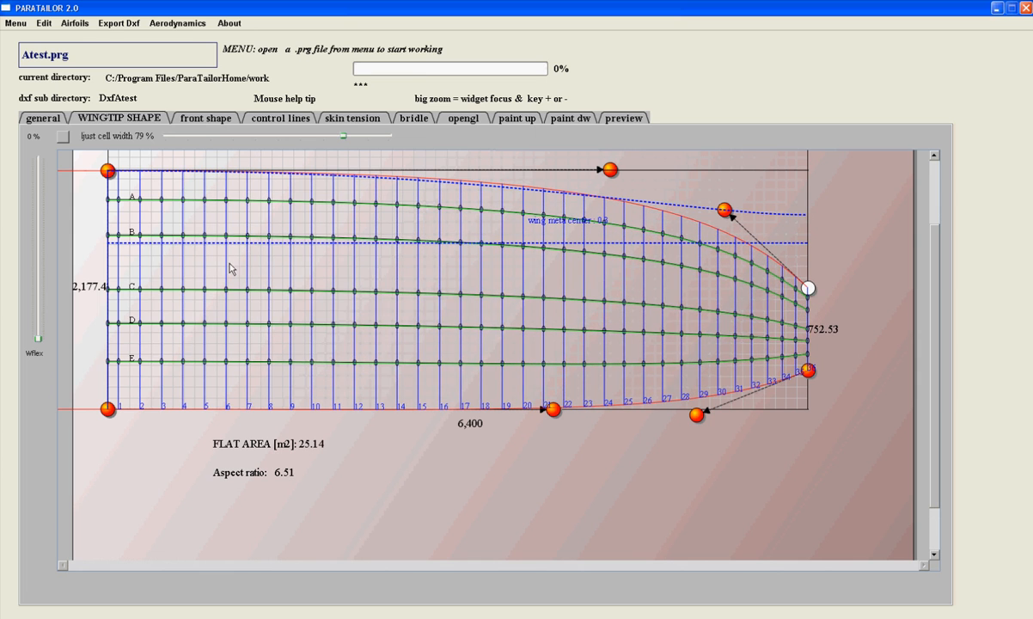
pyautogui.moveTo(109, 171); pyautogui.dragTo(109, 184)
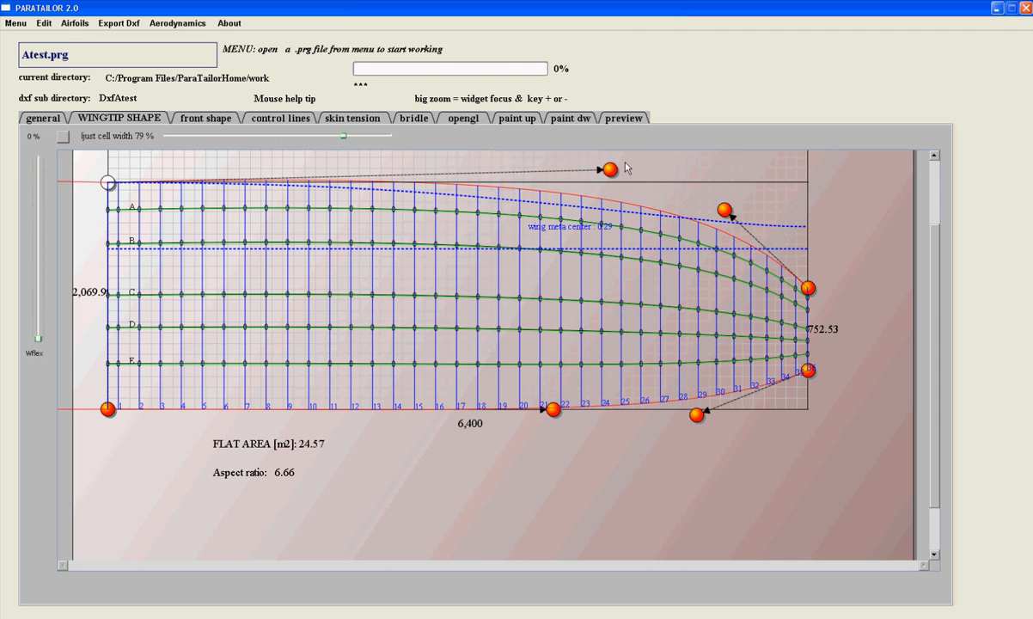
pyautogui.moveTo(610, 171); pyautogui.dragTo(610, 182)
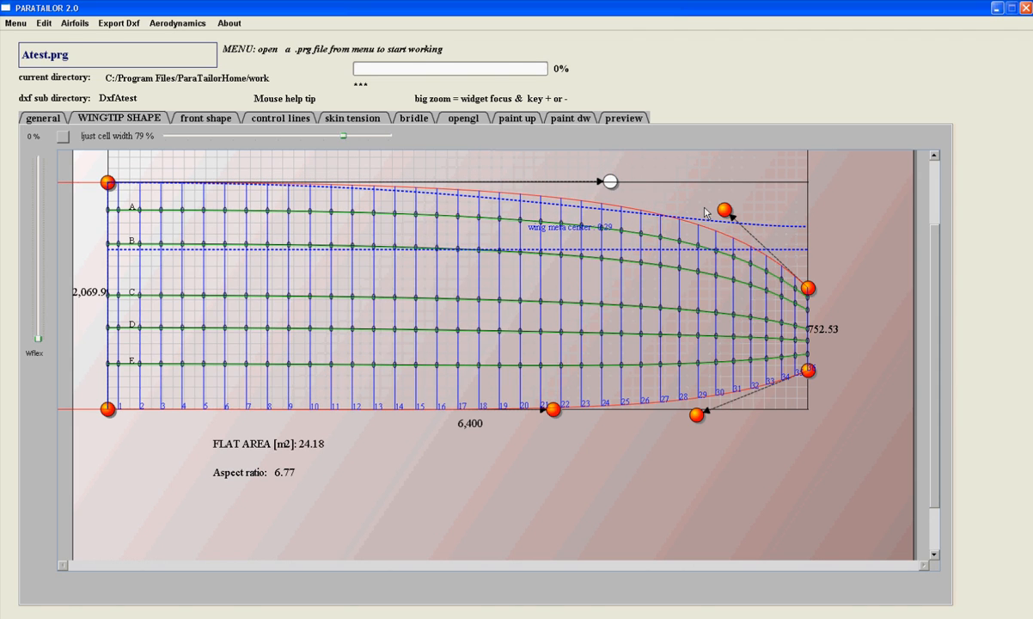
pyautogui.moveTo(727, 214); pyautogui.dragTo(768, 240)
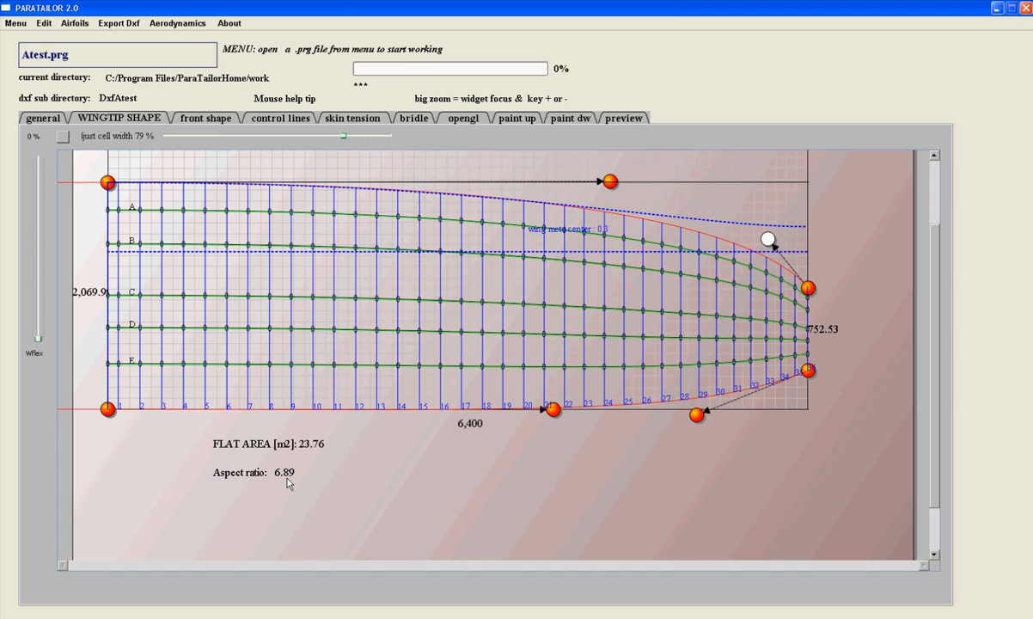
# In the front shape view, move the canopy curve's centre handle slightly outward for a projected half-span of about 5.18.
pyautogui.click(202, 120)
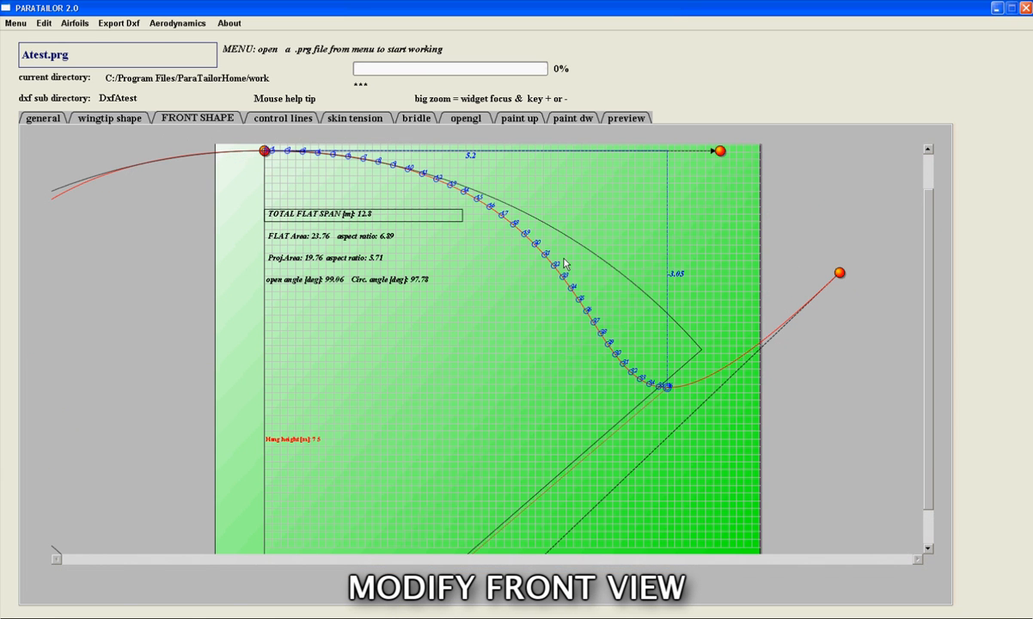
pyautogui.scroll(-2, 532, 249)
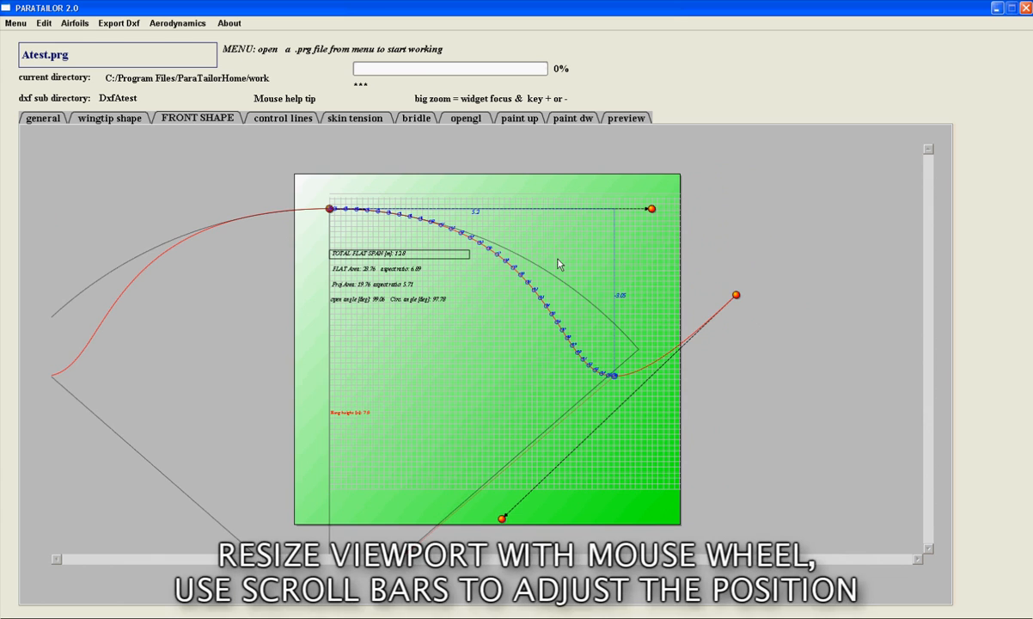
pyautogui.scroll(-1, 559, 263)
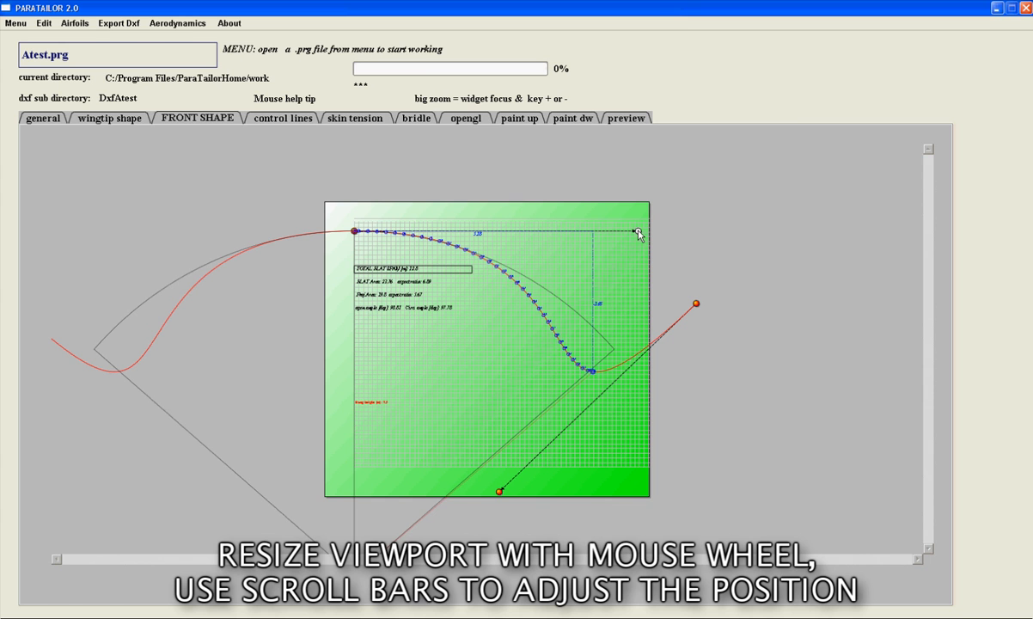
pyautogui.scroll(1, 624, 258)
pyautogui.scroll(1, 624, 258)
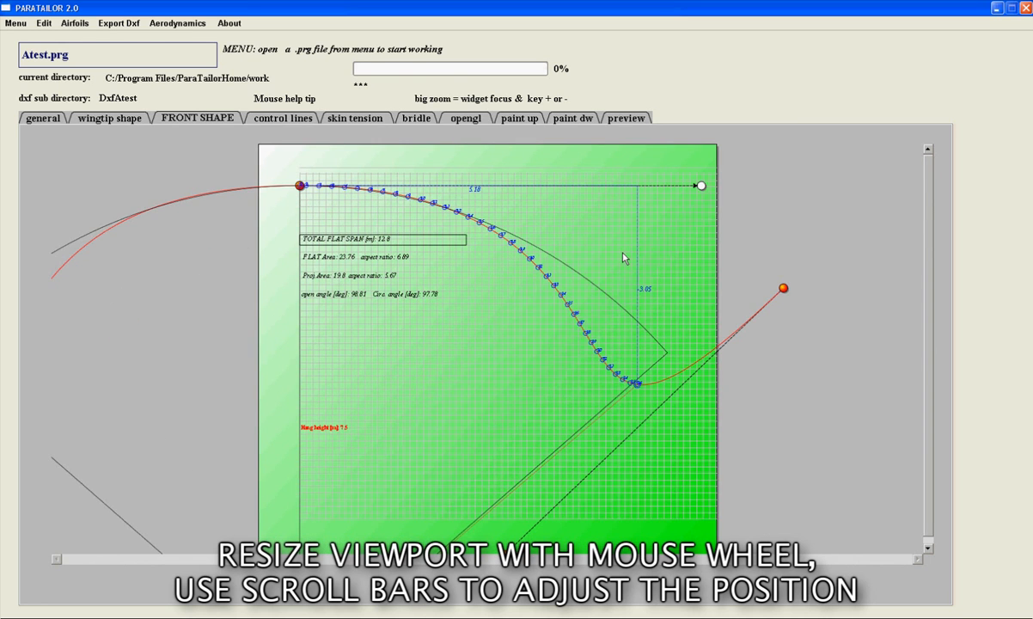
pyautogui.scroll(1, 624, 258)
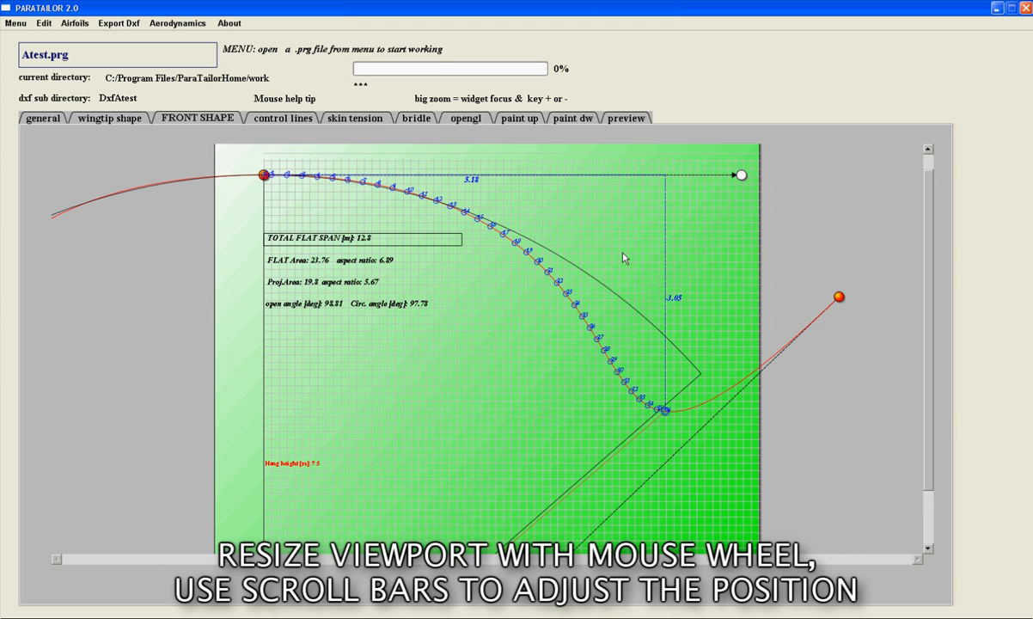
pyautogui.scroll(1, 624, 258)
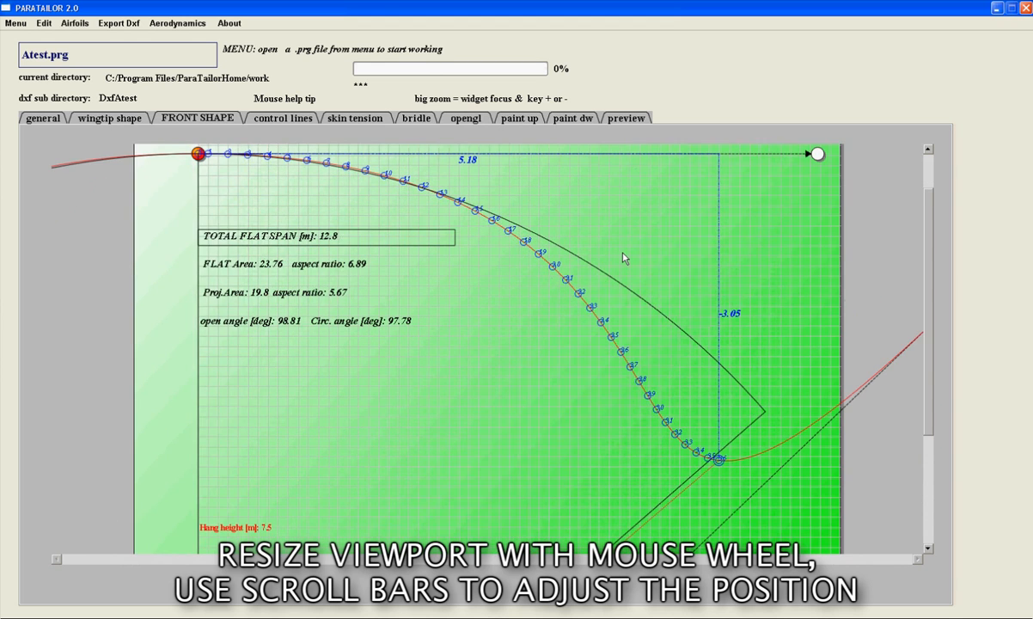
pyautogui.scroll(-5, 624, 258)
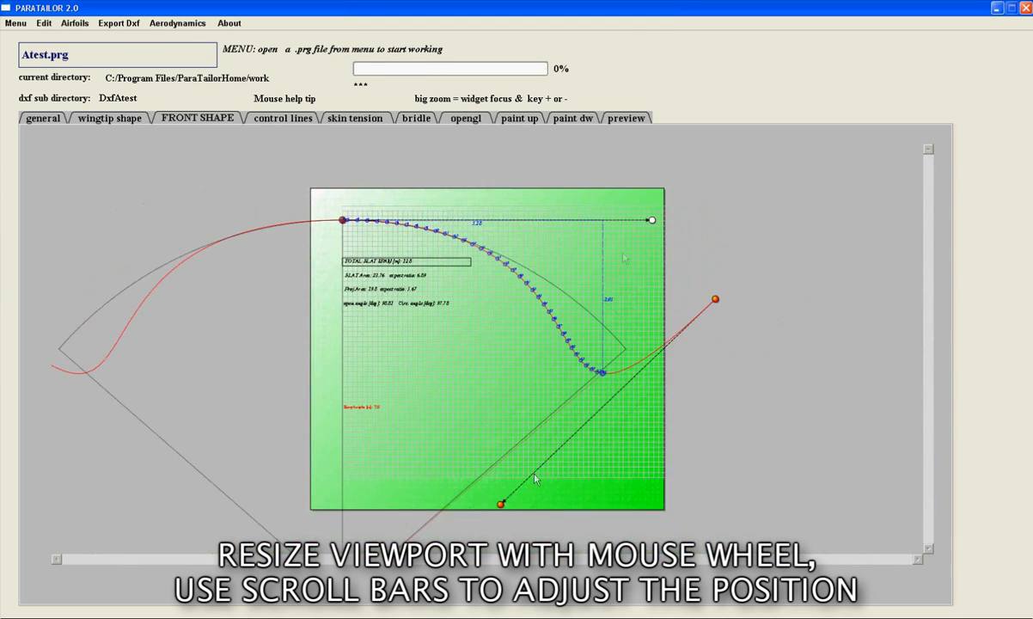
# Move the front curve's lower handle up and inward for a projected half-span of about 5.25 and a drop of about 2.91.
pyautogui.moveTo(500, 505)
pyautogui.mouseDown()
pyautogui.moveTo(448, 457)
pyautogui.moveTo(438, 396)
pyautogui.moveTo(440, 479)
pyautogui.moveTo(506, 487)
pyautogui.moveTo(480, 488)
pyautogui.moveTo(492, 490)
pyautogui.mouseUp()
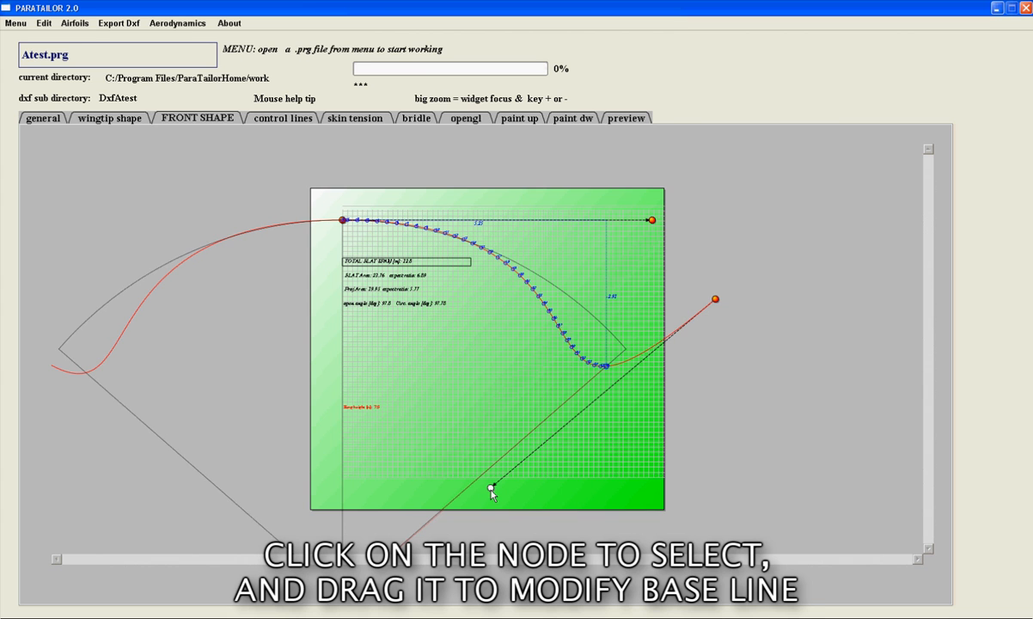
pyautogui.scroll(-1, 450, 362)
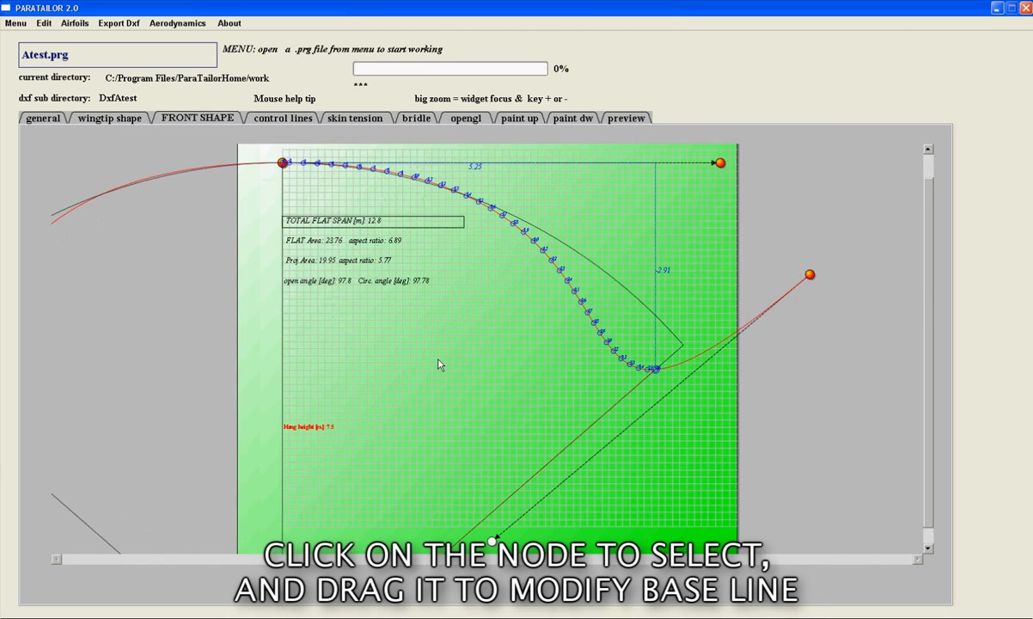
pyautogui.scroll(-1, 438, 364)
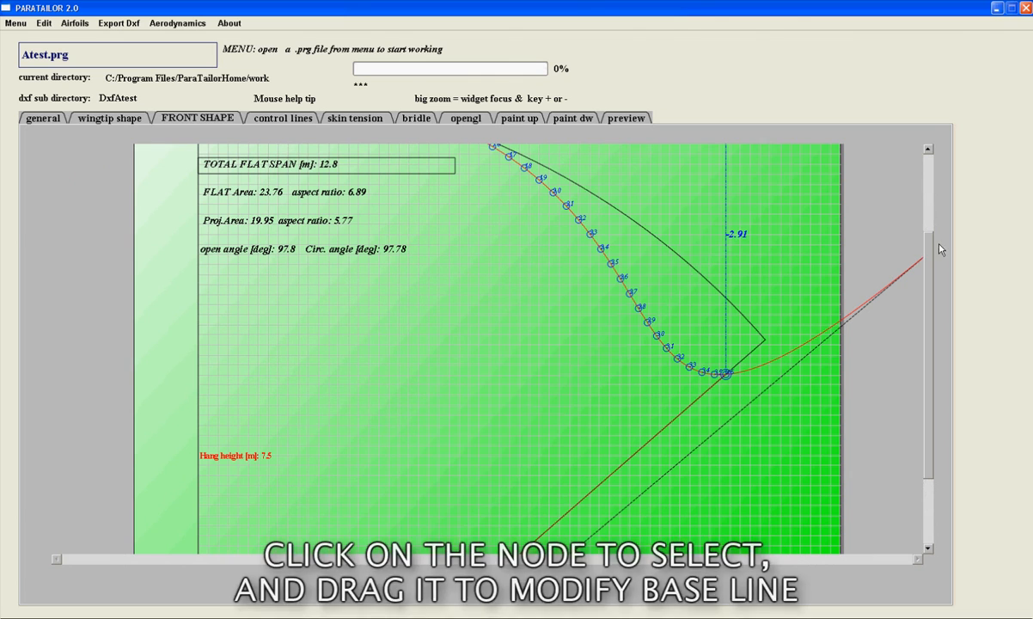
pyautogui.moveTo(928, 235); pyautogui.dragTo(928, 175)
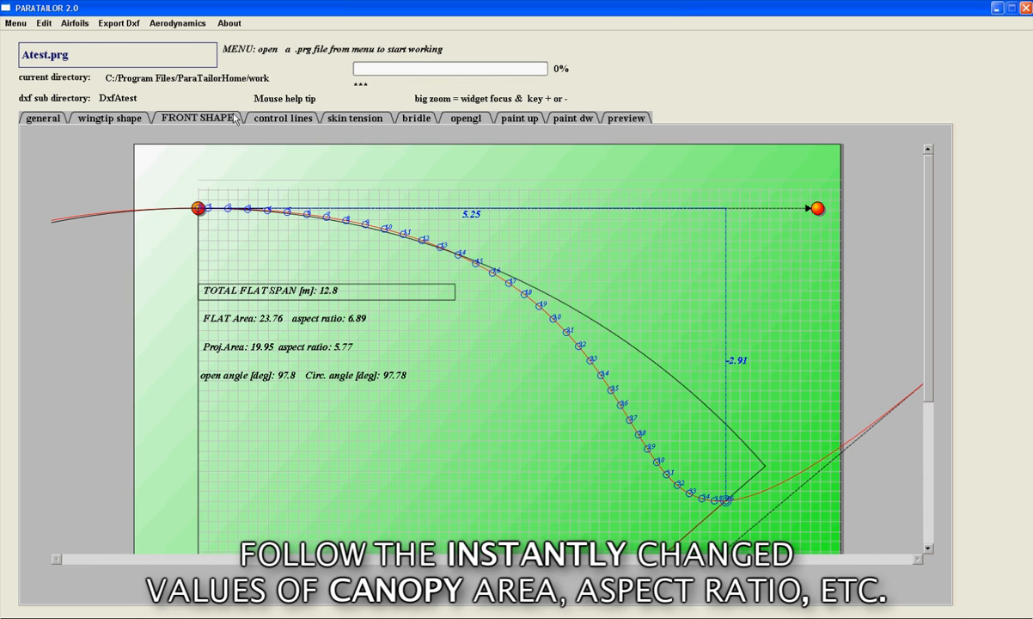
# On the control lines profile, move attachment point A slightly rearward, and vent nodes O1 and O2 and attachment point C slightly forward.
pyautogui.click(269, 119)
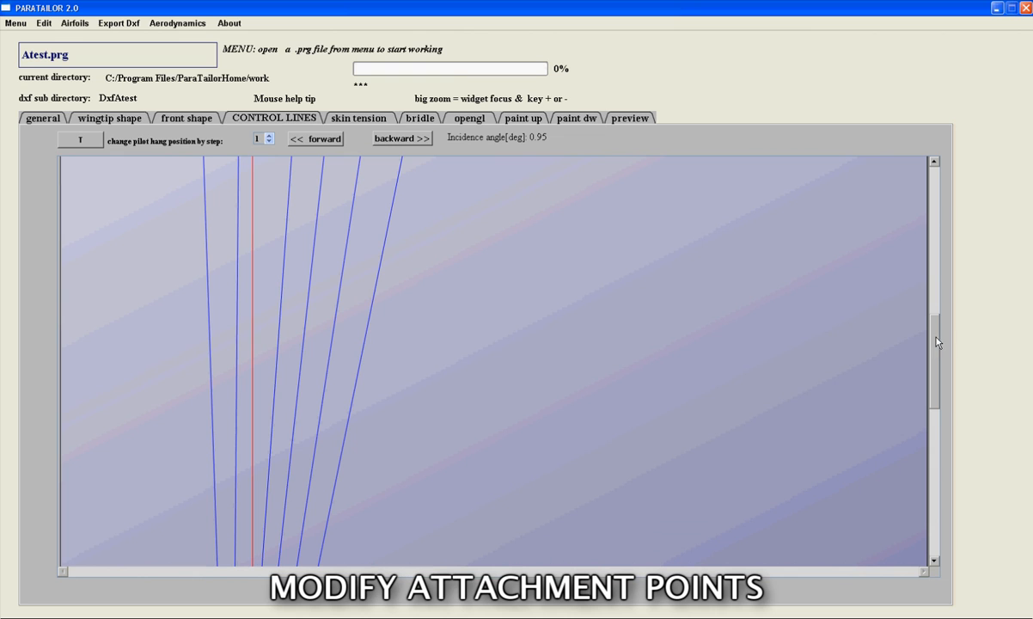
pyautogui.moveTo(938, 313); pyautogui.dragTo(939, 198)
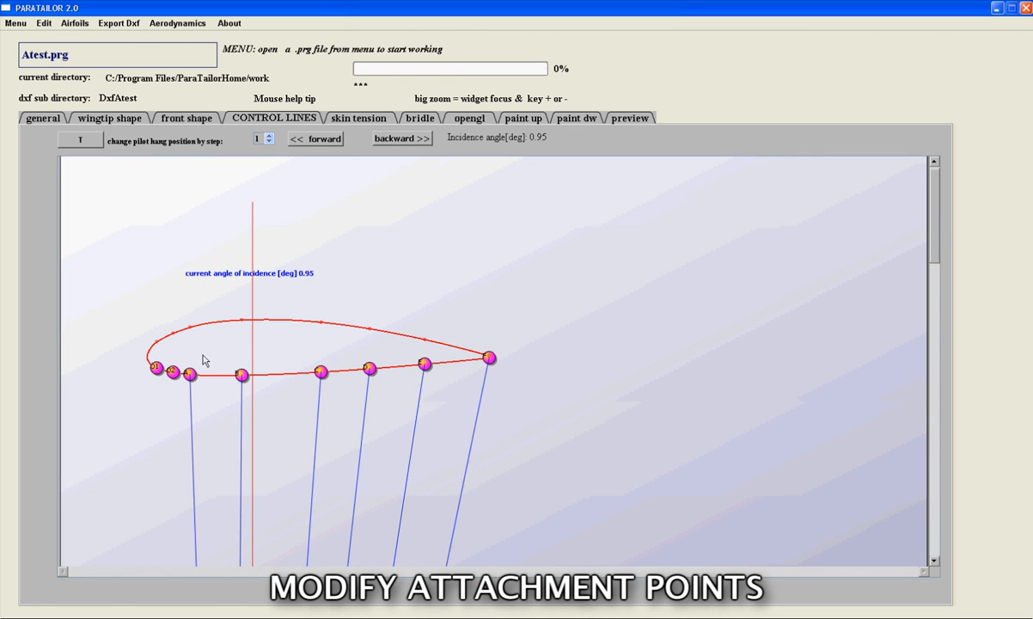
pyautogui.scroll(5, 191, 353)
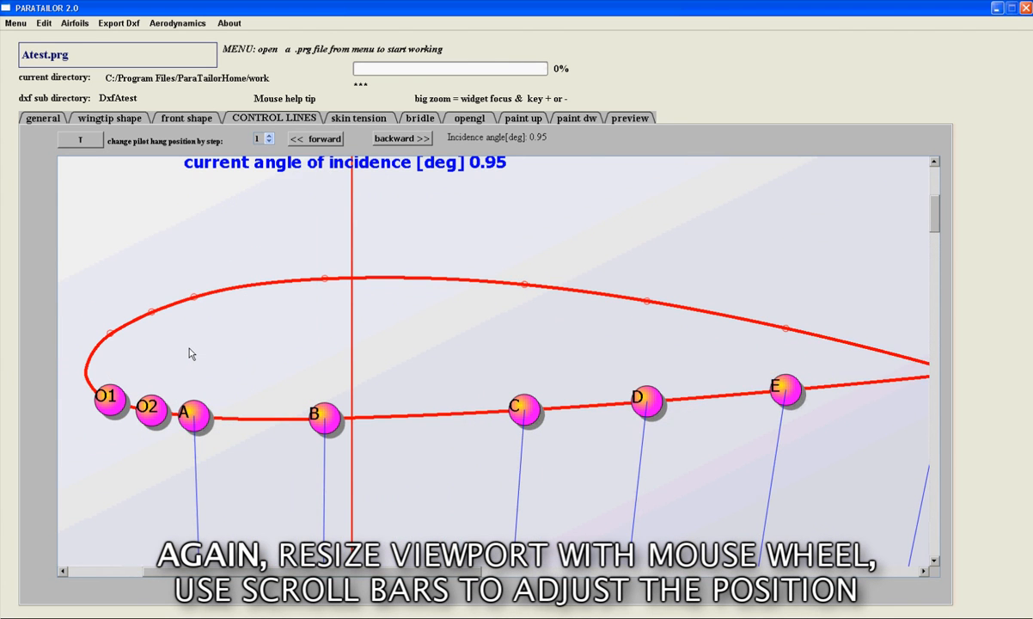
pyautogui.scroll(-2, 190, 353)
pyautogui.scroll(1, 191, 353)
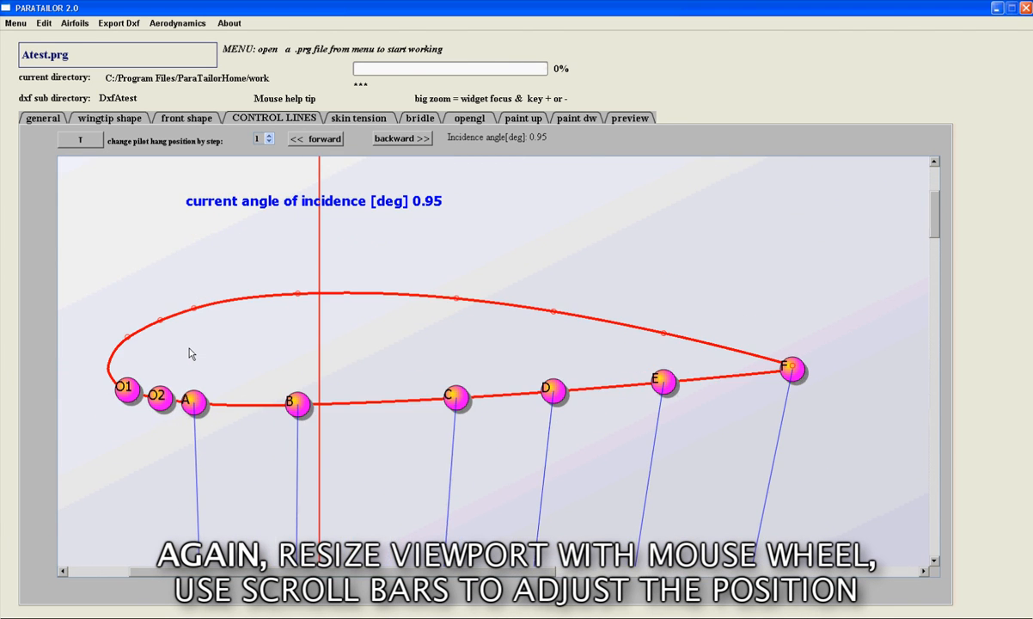
pyautogui.moveTo(187, 401); pyautogui.dragTo(207, 408)
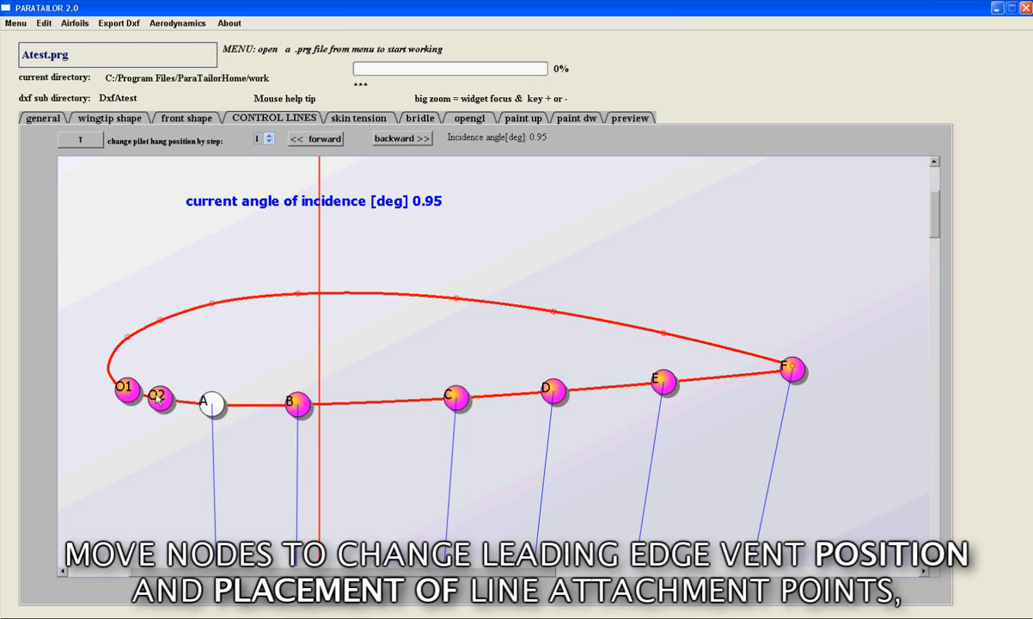
pyautogui.moveTo(125, 391); pyautogui.dragTo(155, 403)
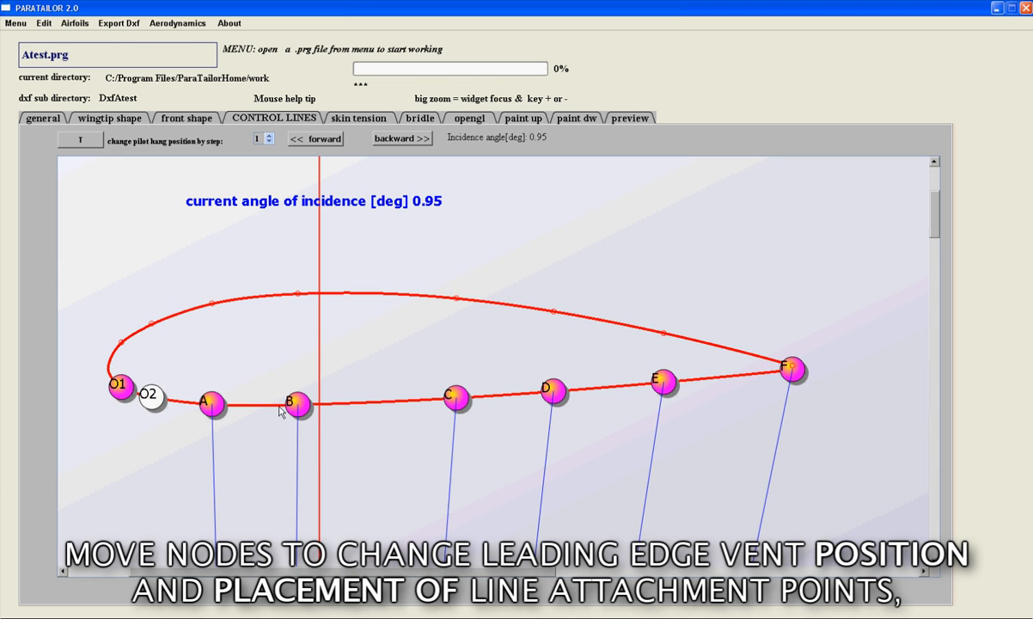
pyautogui.moveTo(448, 402); pyautogui.dragTo(444, 401)
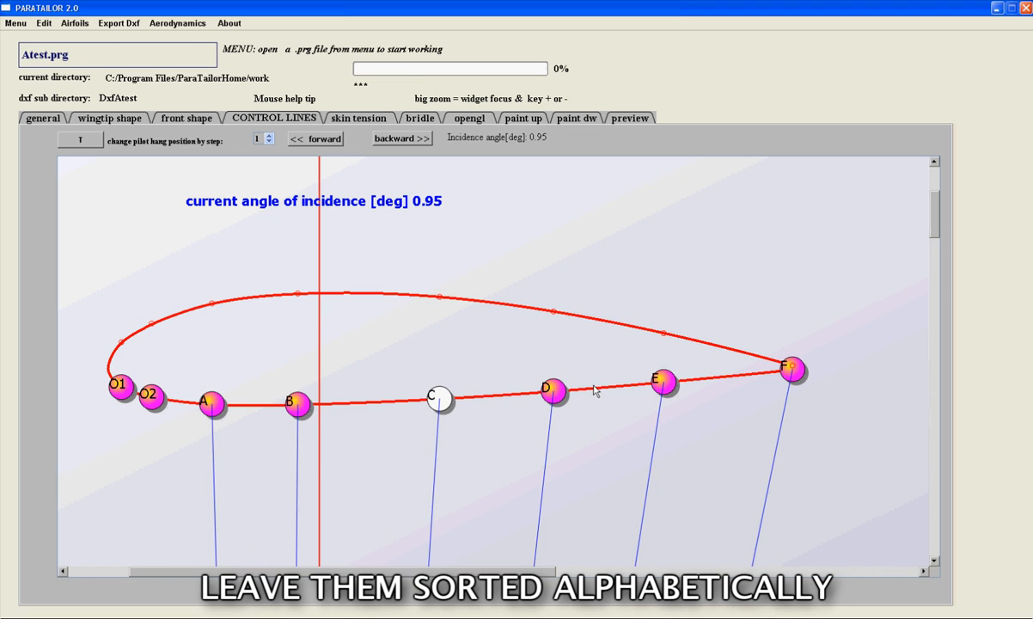
# Move attachment point D rearward to about 66.07 % depth, and open the lines and controls data table clear of the profile.
pyautogui.moveTo(557, 393); pyautogui.dragTo(570, 391)
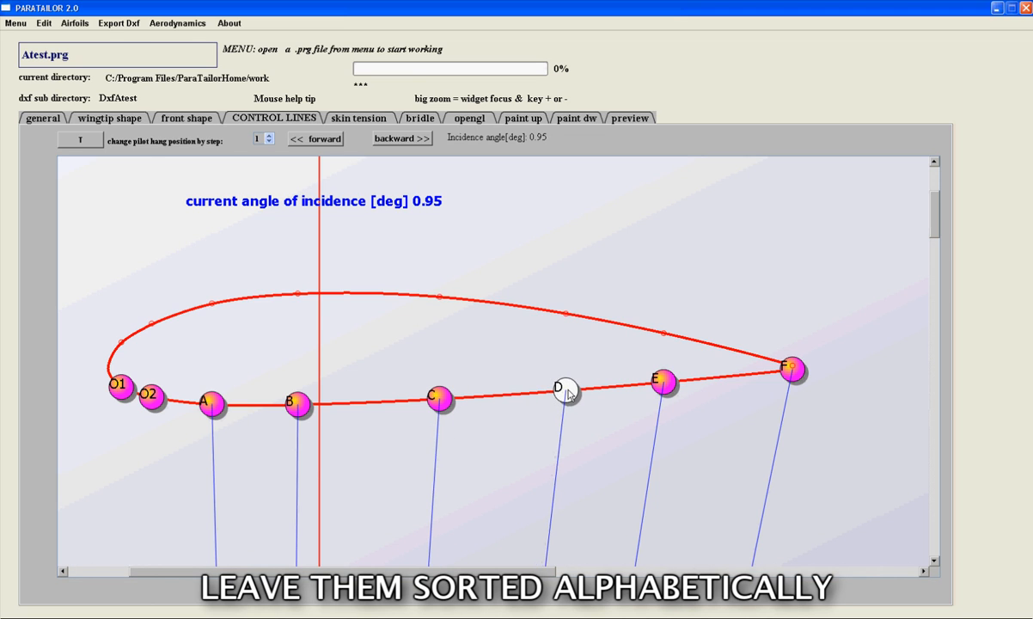
pyautogui.click(80, 140)
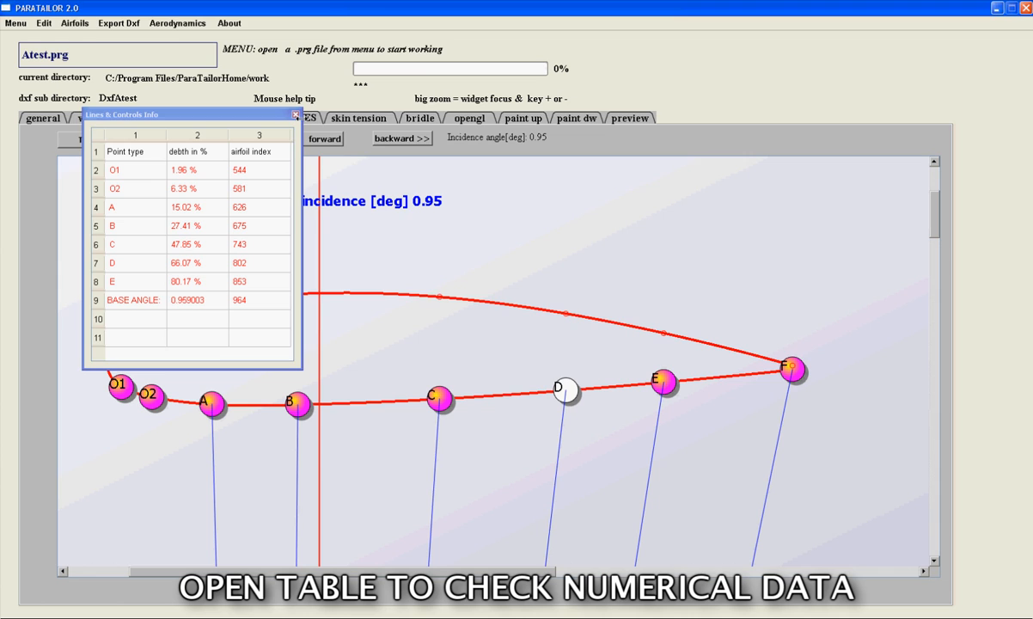
pyautogui.moveTo(301, 125)
pyautogui.mouseDown()
pyautogui.moveTo(415, 125)
pyautogui.moveTo(309, 125)
pyautogui.mouseUp()
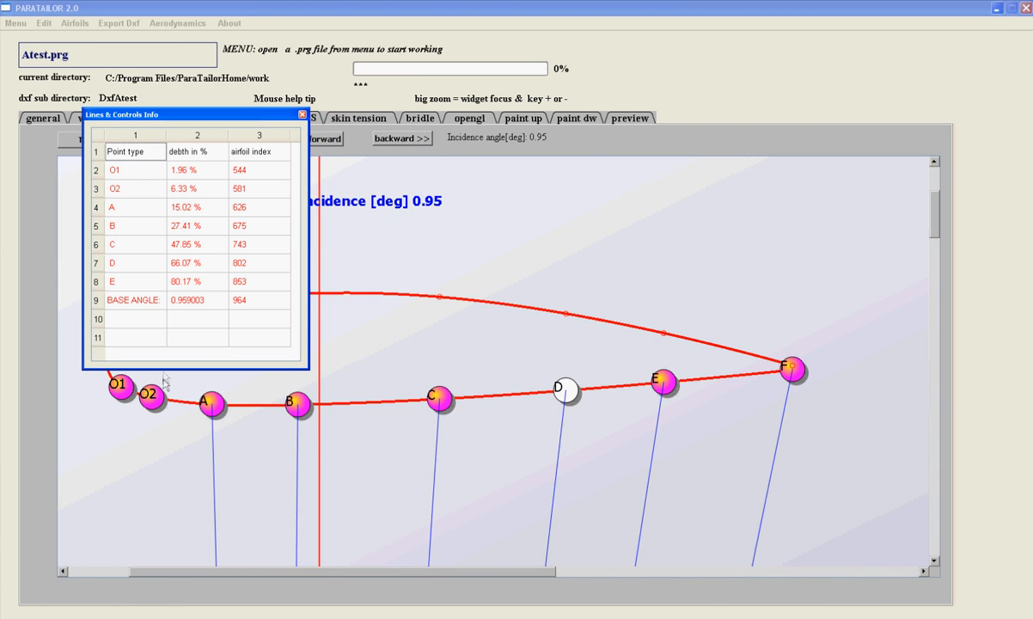
pyautogui.moveTo(167, 115); pyautogui.dragTo(294, 121)
pyautogui.moveTo(554, 126); pyautogui.dragTo(783, 59)
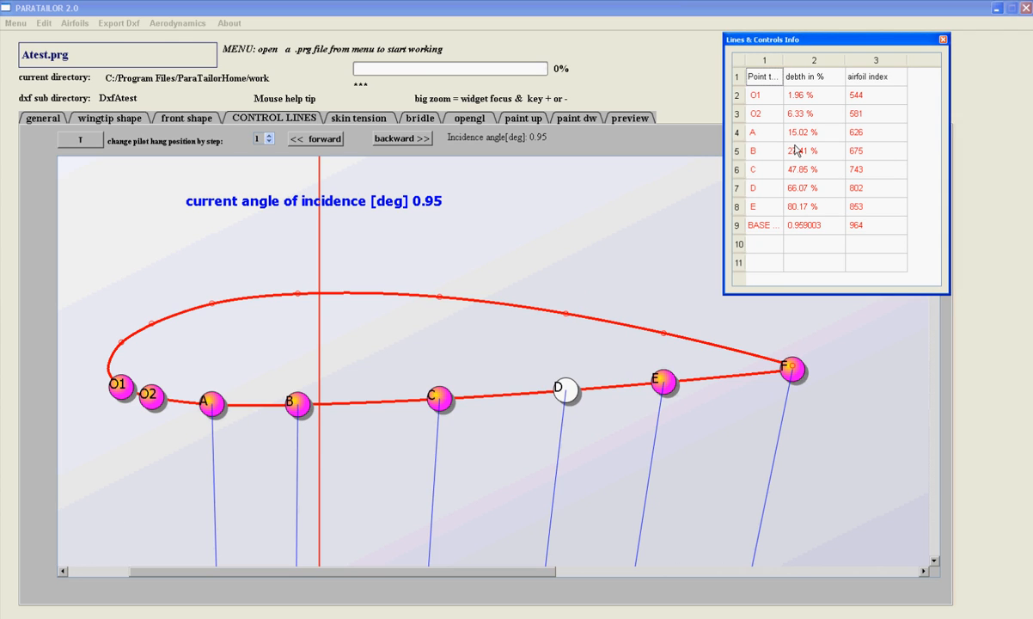
# Move attachment point B forward to about 25.35 % depth and C forward to about 46.25 %, and close the data table.
pyautogui.click(761, 153)
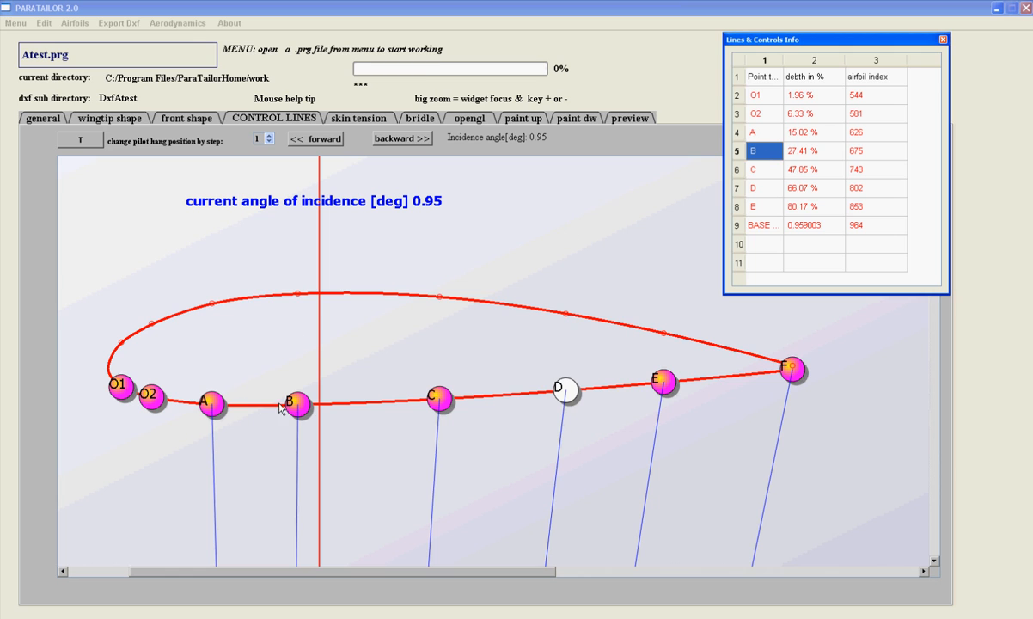
pyautogui.moveTo(297, 406)
pyautogui.mouseDown()
pyautogui.moveTo(369, 408)
pyautogui.moveTo(283, 404)
pyautogui.mouseUp()
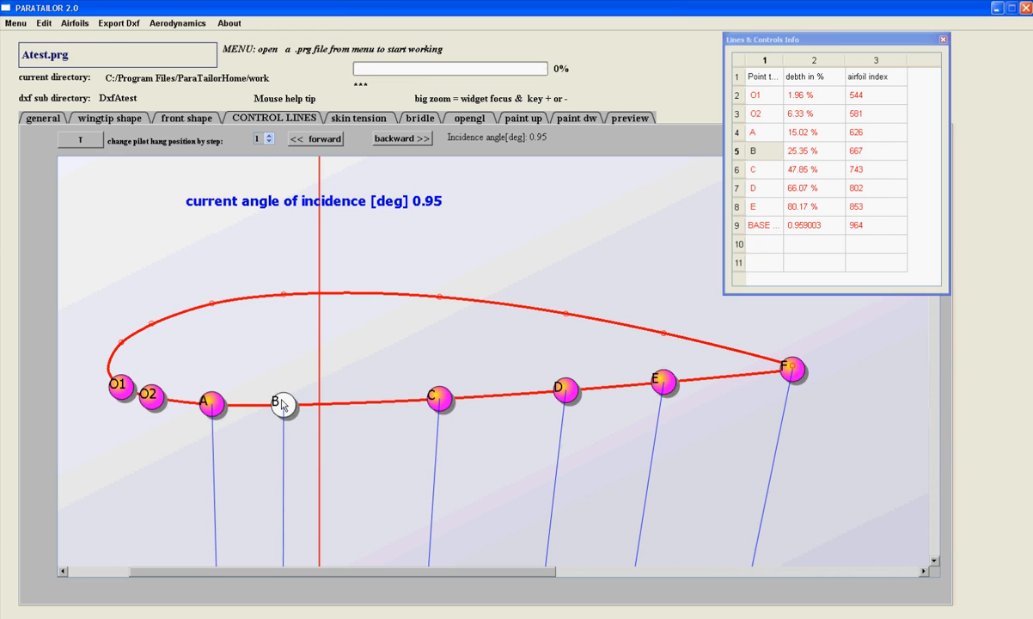
pyautogui.moveTo(409, 404)
pyautogui.mouseDown()
pyautogui.moveTo(396, 405)
pyautogui.moveTo(429, 405)
pyautogui.mouseUp()
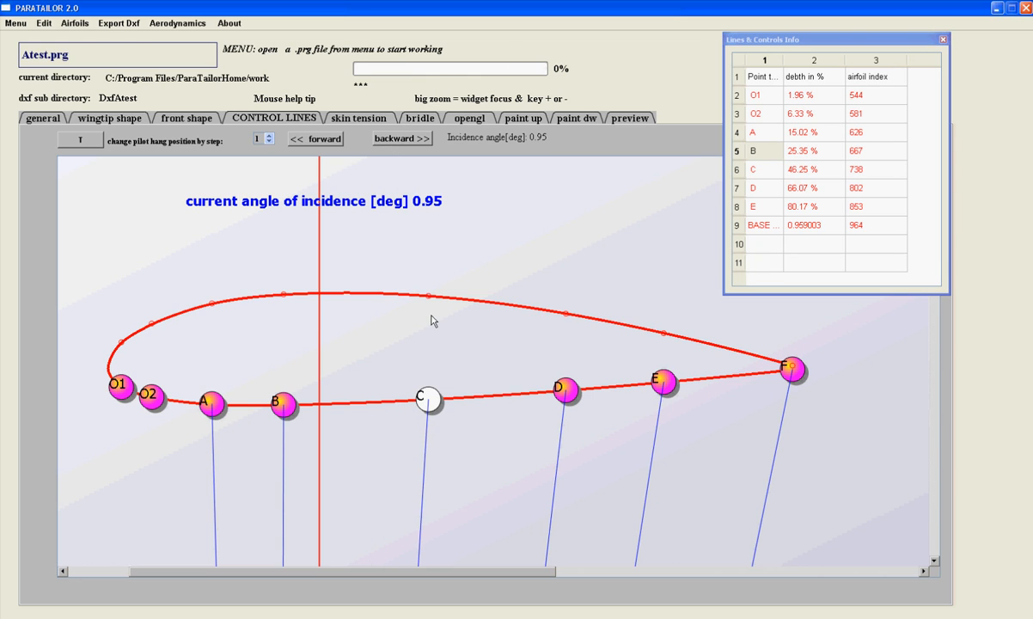
pyautogui.scroll(-2, 461, 259)
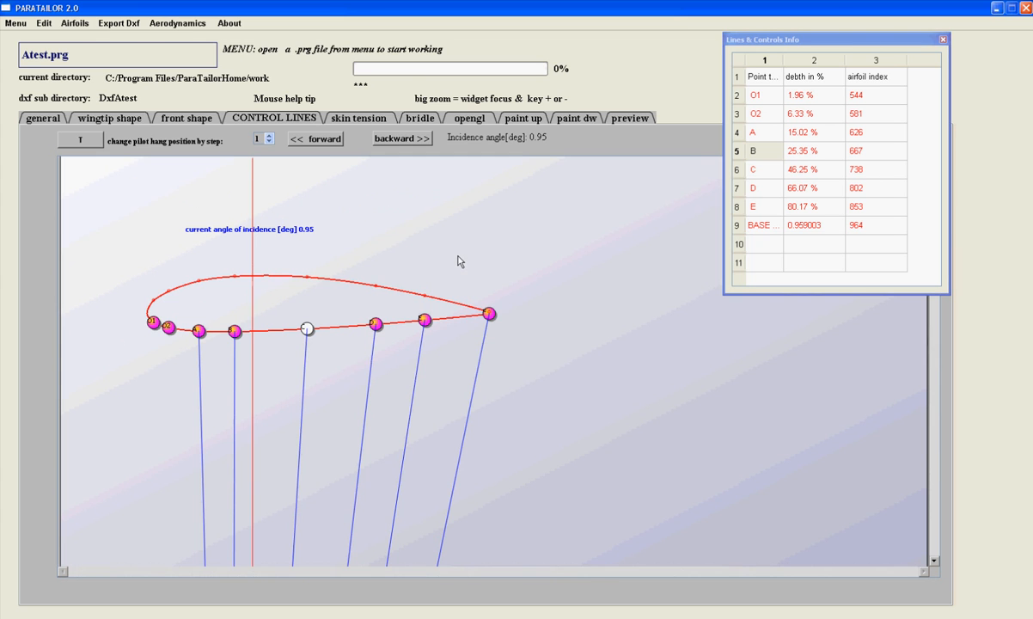
pyautogui.click(941, 42)
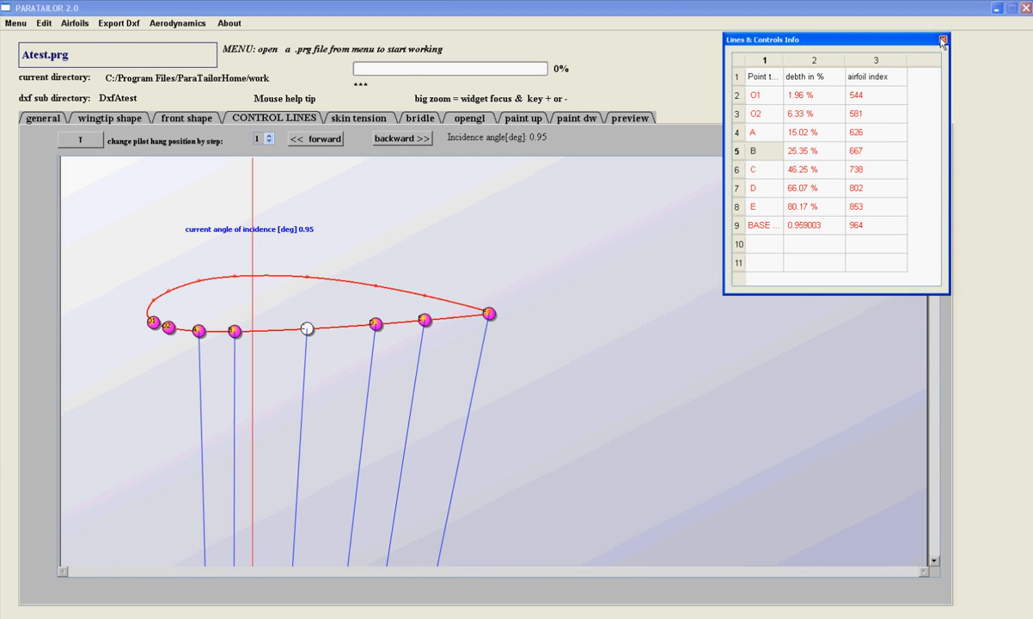
# Set the pilot hang position step to 20 and move the hang position forward to an incidence angle of 3.77 degrees.
pyautogui.scroll(-3, 519, 272)
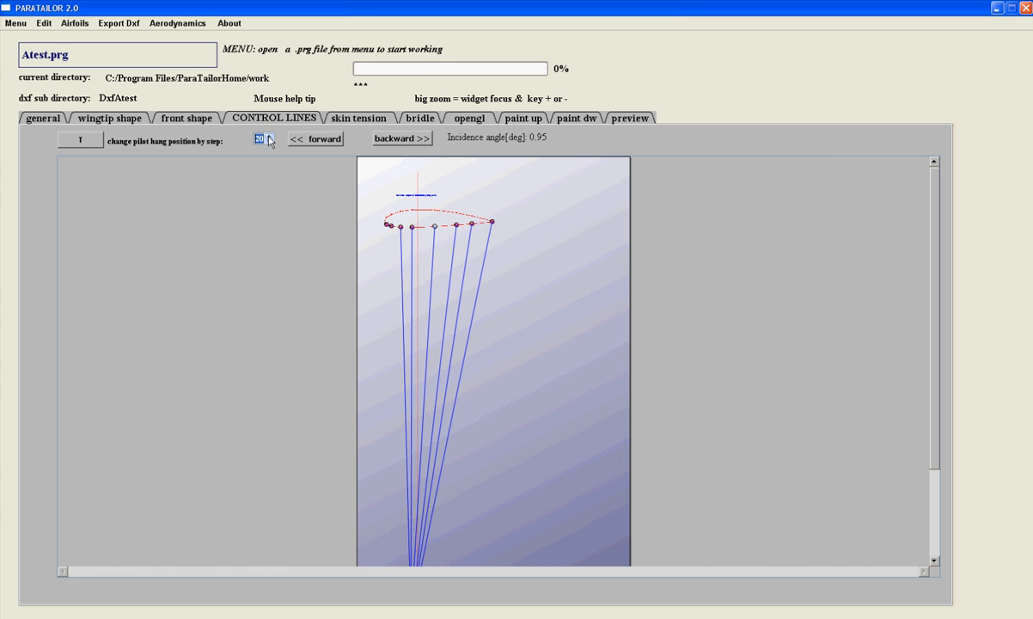
pyautogui.click(318, 139)
pyautogui.click(318, 139)
pyautogui.click(318, 139)
pyautogui.click(318, 139)
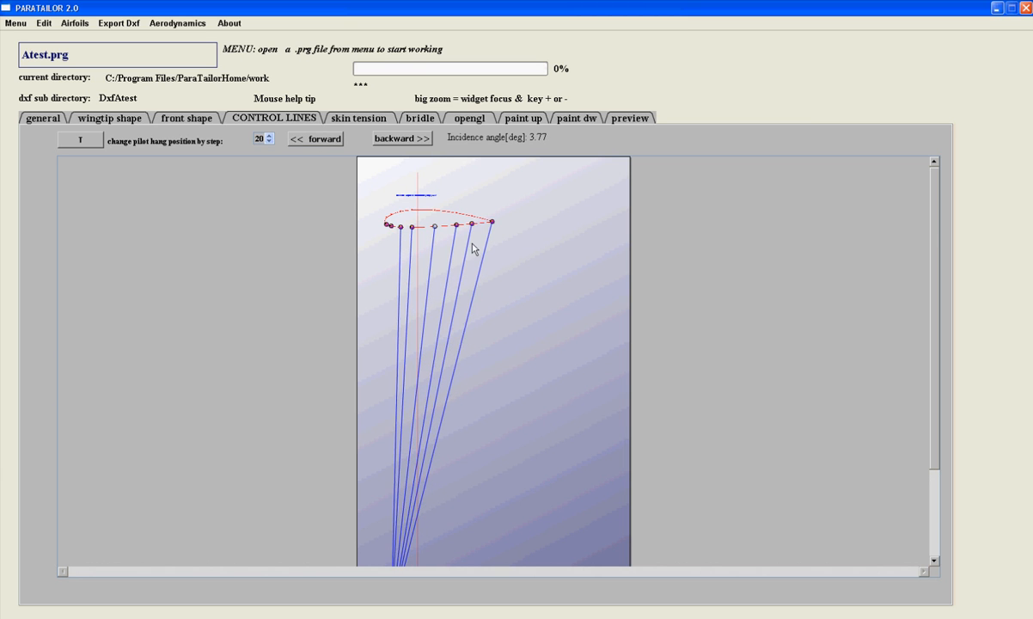
# Examine the full line fan down to the pilot hang point, and the airfoil profile with its incidence angle label.
pyautogui.scroll(3, 477, 246)
pyautogui.scroll(-4, 478, 245)
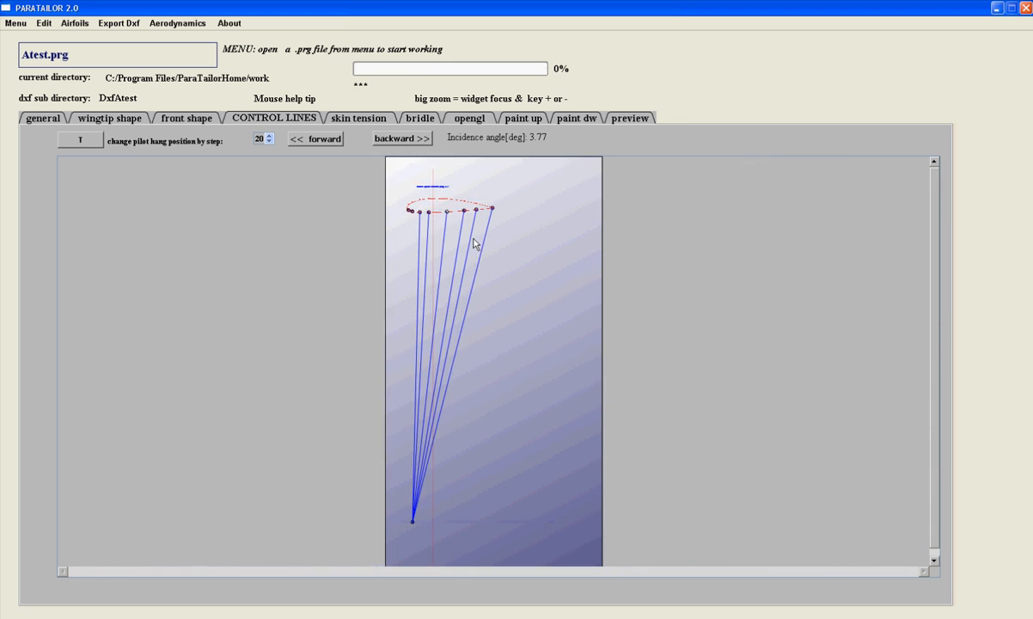
pyautogui.scroll(5, 476, 242)
pyautogui.scroll(-5, 471, 239)
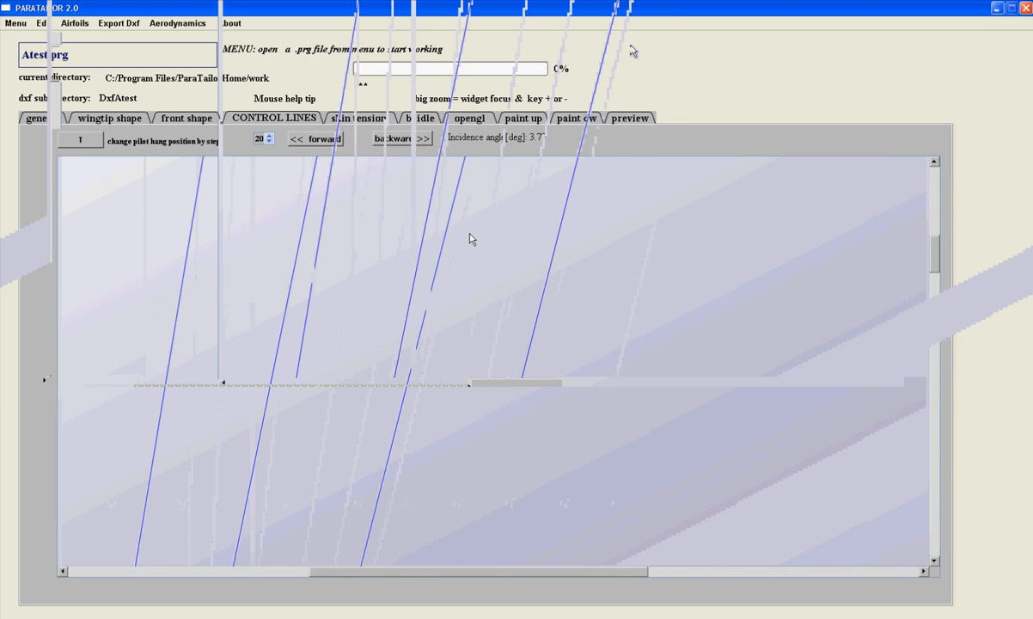
pyautogui.scroll(-2, 471, 239)
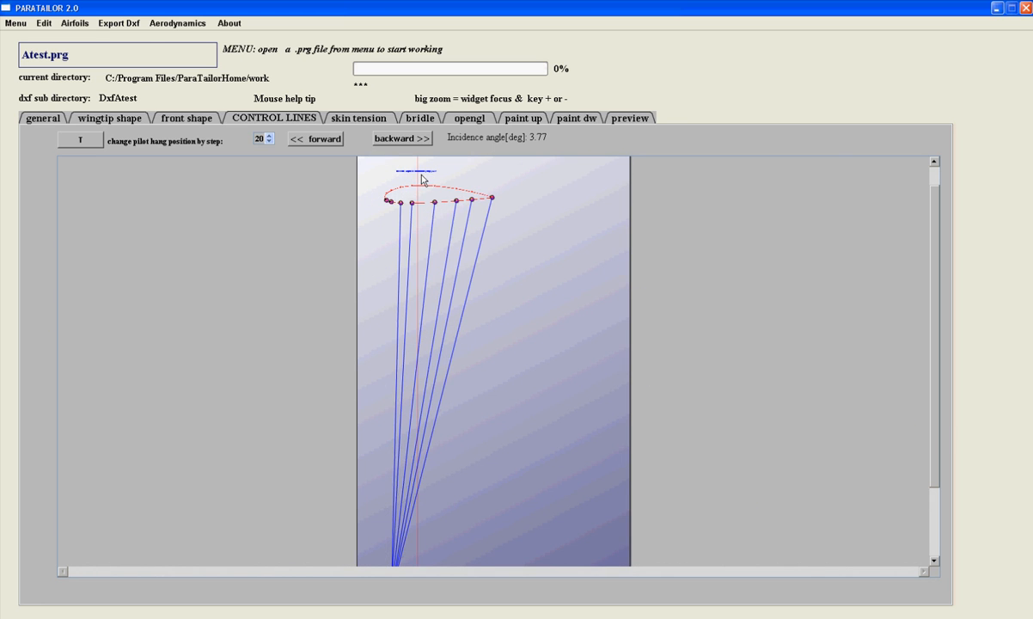
pyautogui.scroll(6, 422, 180)
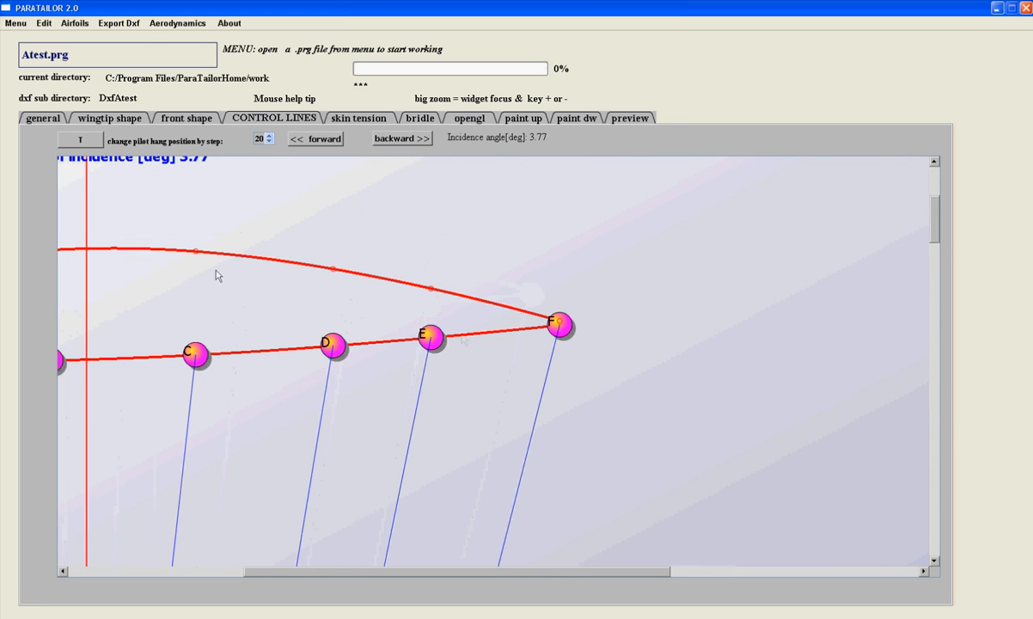
pyautogui.moveTo(543, 572); pyautogui.dragTo(351, 578)
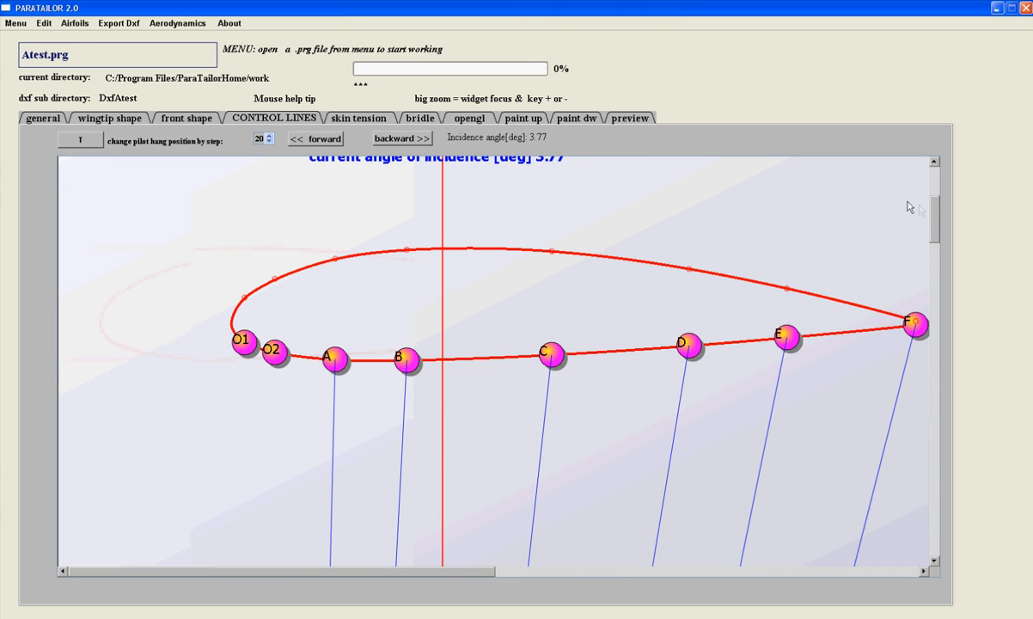
pyautogui.moveTo(935, 221)
pyautogui.mouseDown()
pyautogui.moveTo(935, 190)
pyautogui.moveTo(934, 214)
pyautogui.mouseUp()
pyautogui.click(502, 572)
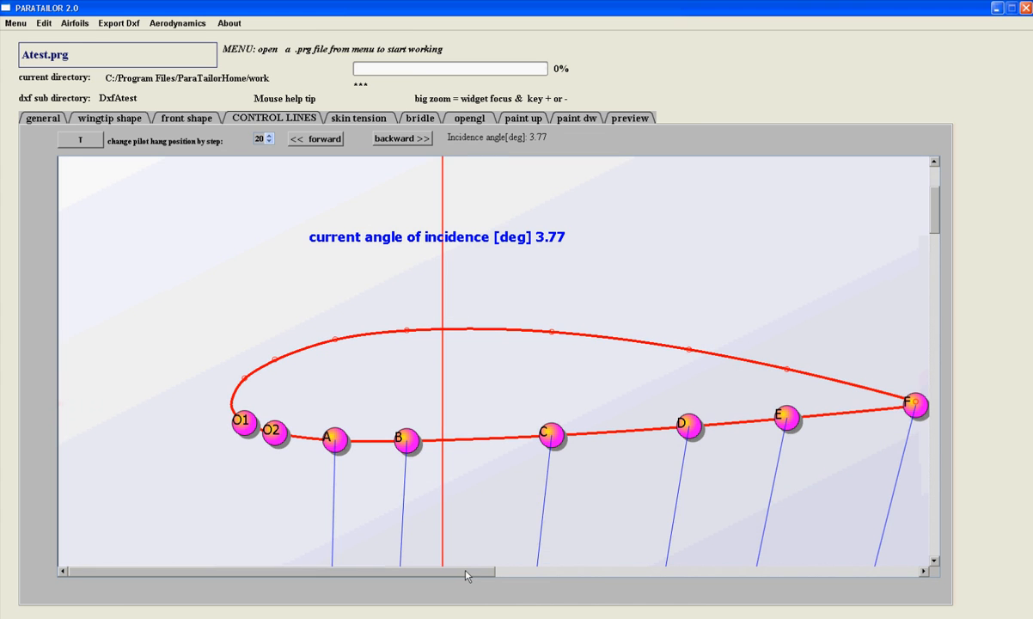
pyautogui.moveTo(468, 573); pyautogui.dragTo(509, 573)
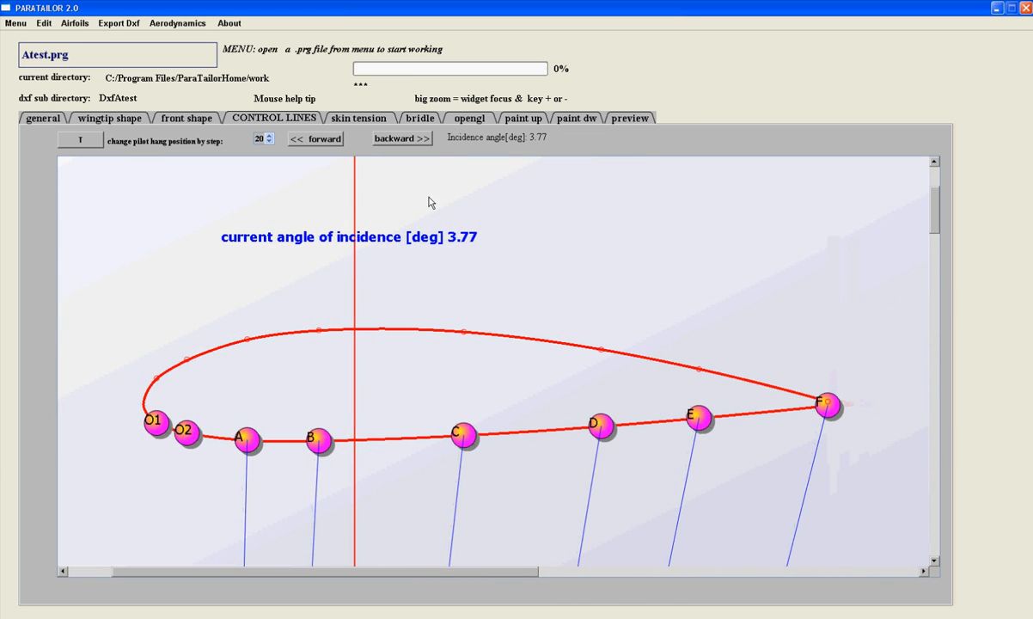
# Move the pilot hang position further forward to an incidence angle of 6.01 degrees.
pyautogui.click(311, 141)
pyautogui.click(311, 141)
pyautogui.click(311, 141)
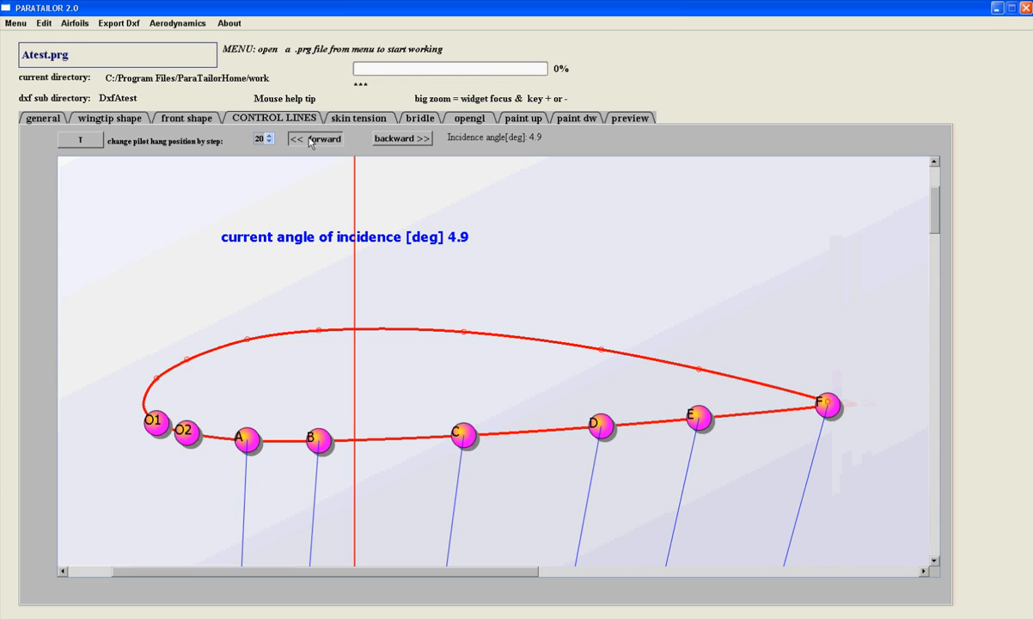
pyautogui.click(311, 140)
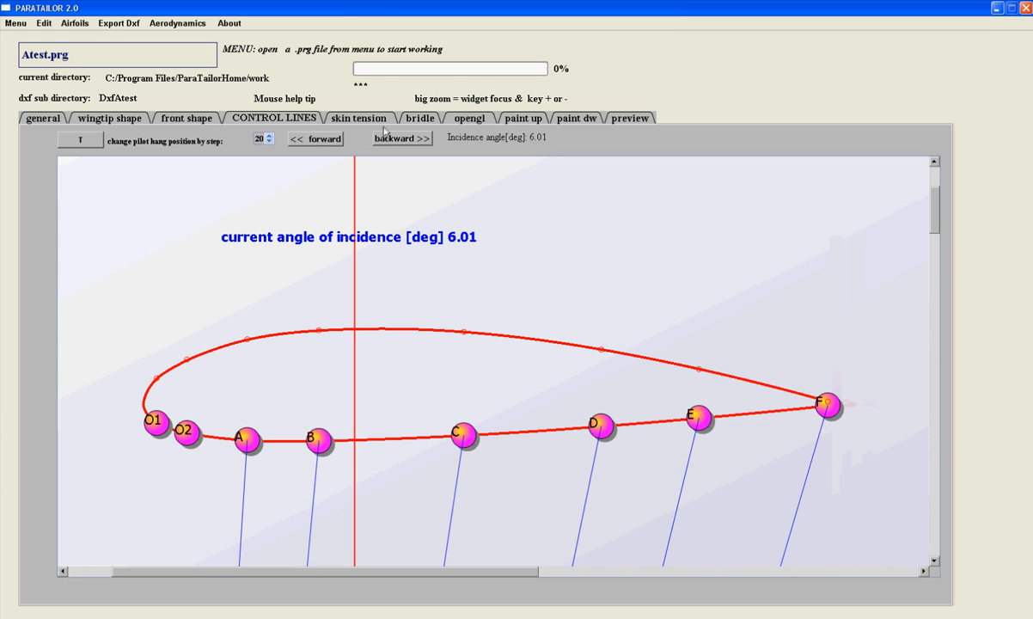
# Move the pilot hang position backward to an incidence angle of -0.17 degrees.
pyautogui.click(386, 140)
pyautogui.click(386, 141)
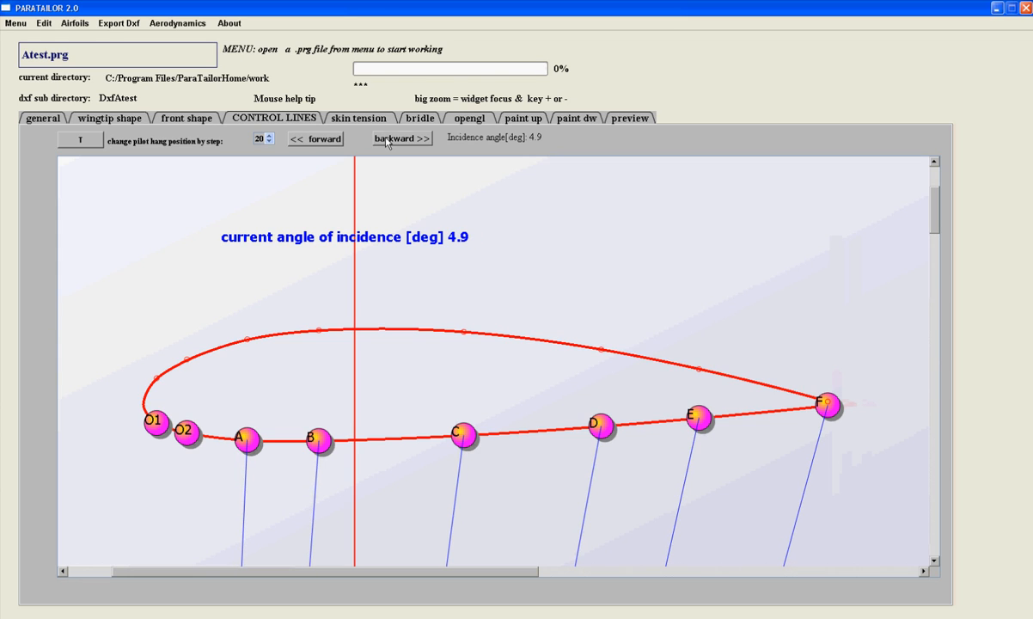
pyautogui.click(386, 141)
pyautogui.click(386, 141)
pyautogui.click(386, 141)
pyautogui.click(386, 141)
pyautogui.click(386, 141)
pyautogui.click(386, 141)
pyautogui.click(386, 141)
pyautogui.click(386, 141)
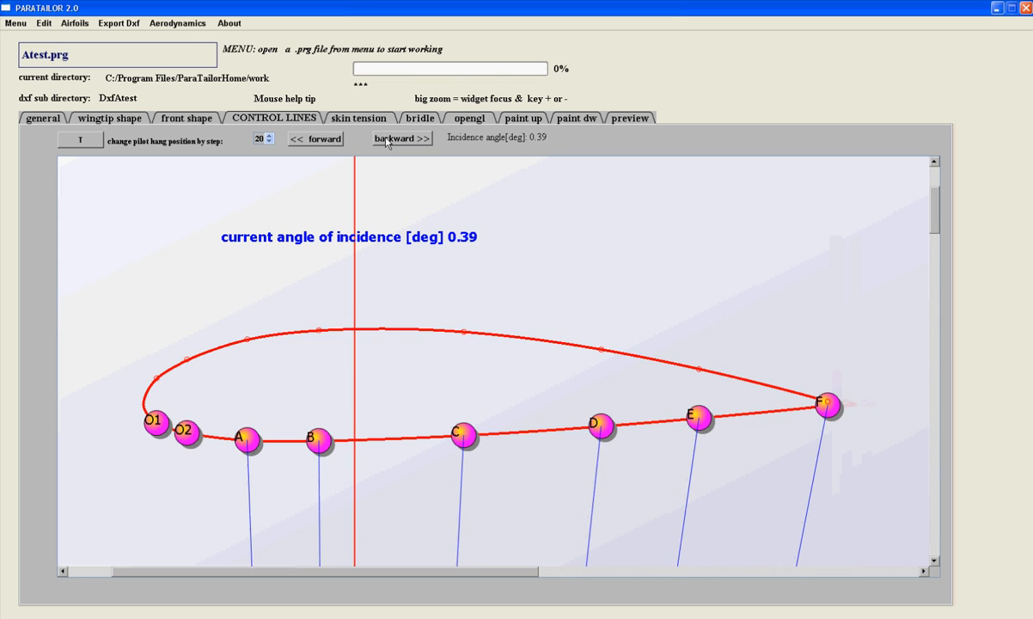
pyautogui.click(386, 140)
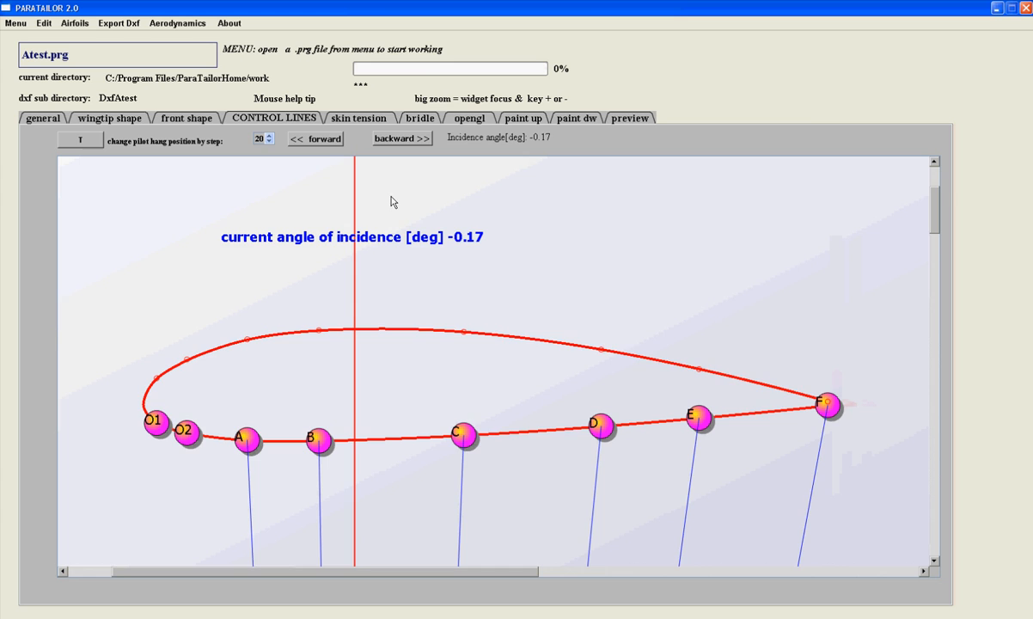
pyautogui.scroll(-3, 392, 221)
pyautogui.scroll(-2, 392, 222)
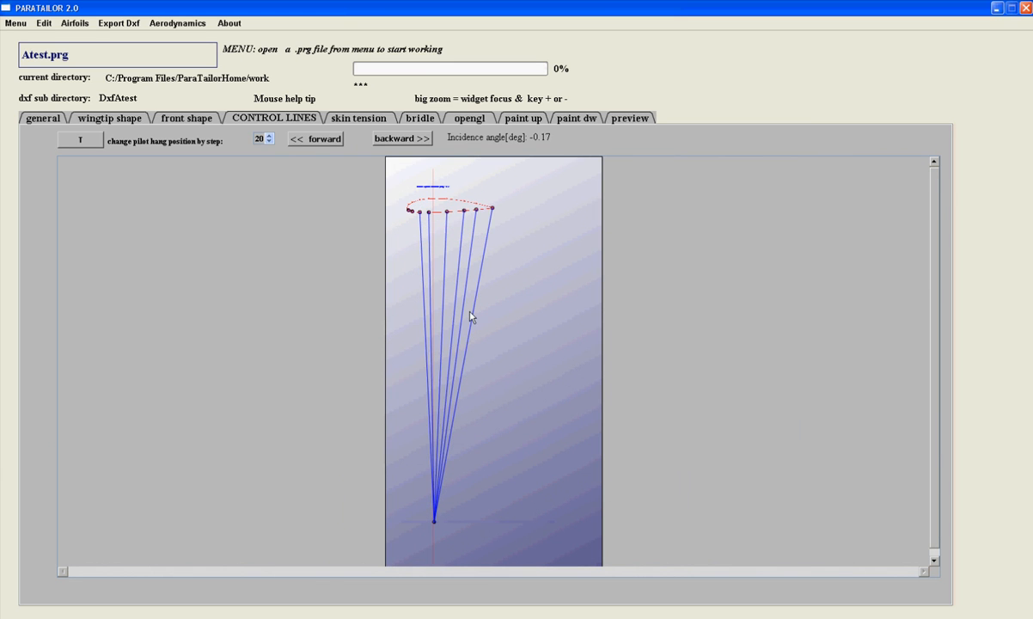
pyautogui.scroll(2, 471, 318)
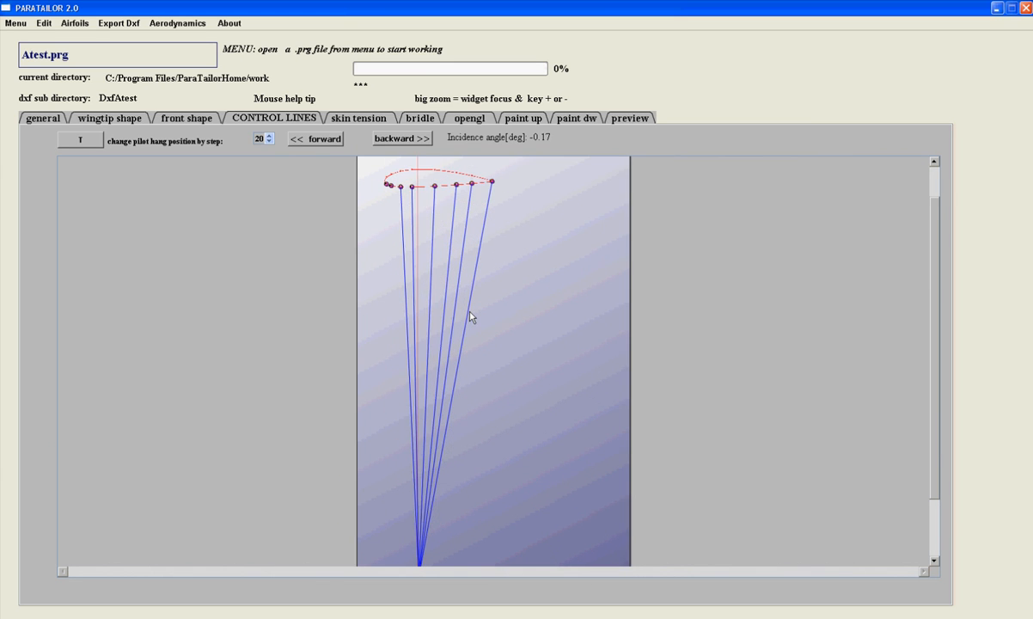
# In the skin tension view, move the transition node nearest the trailing edge slightly closer to that edge.
pyautogui.click(359, 120)
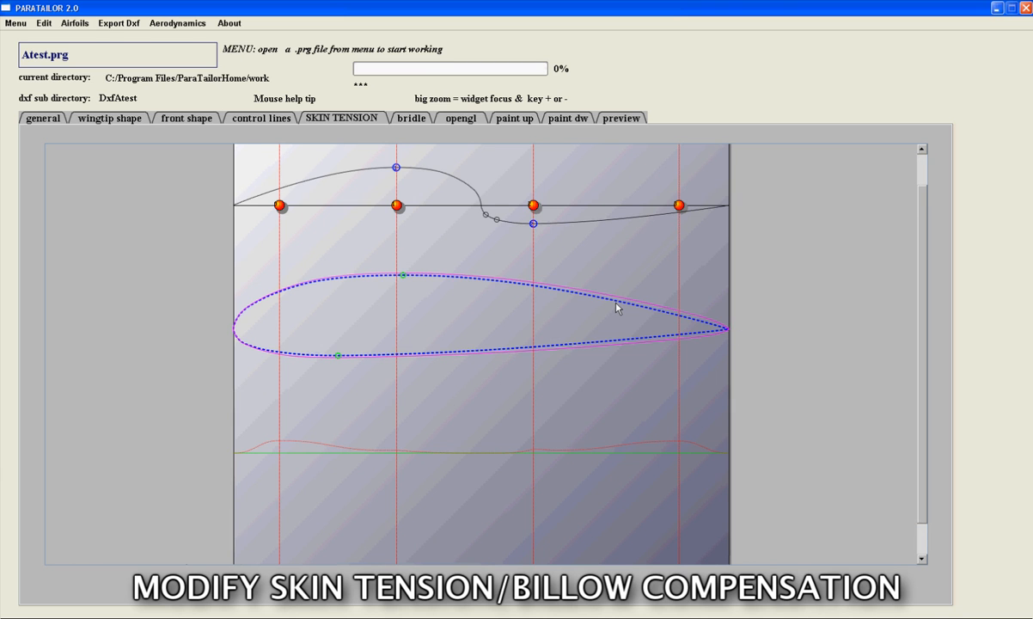
pyautogui.scroll(2, 616, 308)
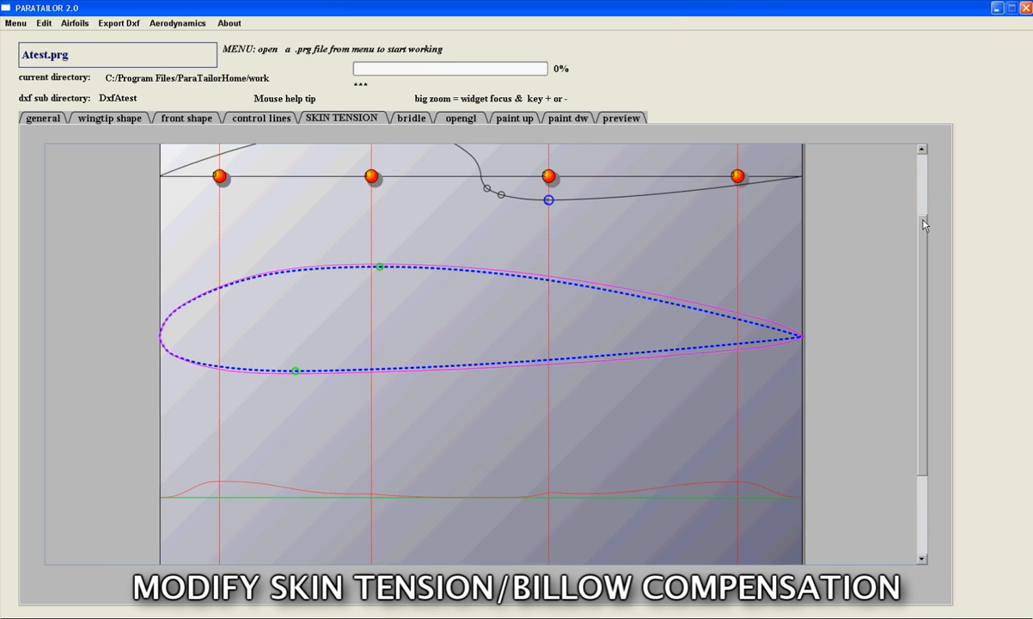
pyautogui.moveTo(926, 228); pyautogui.dragTo(920, 184)
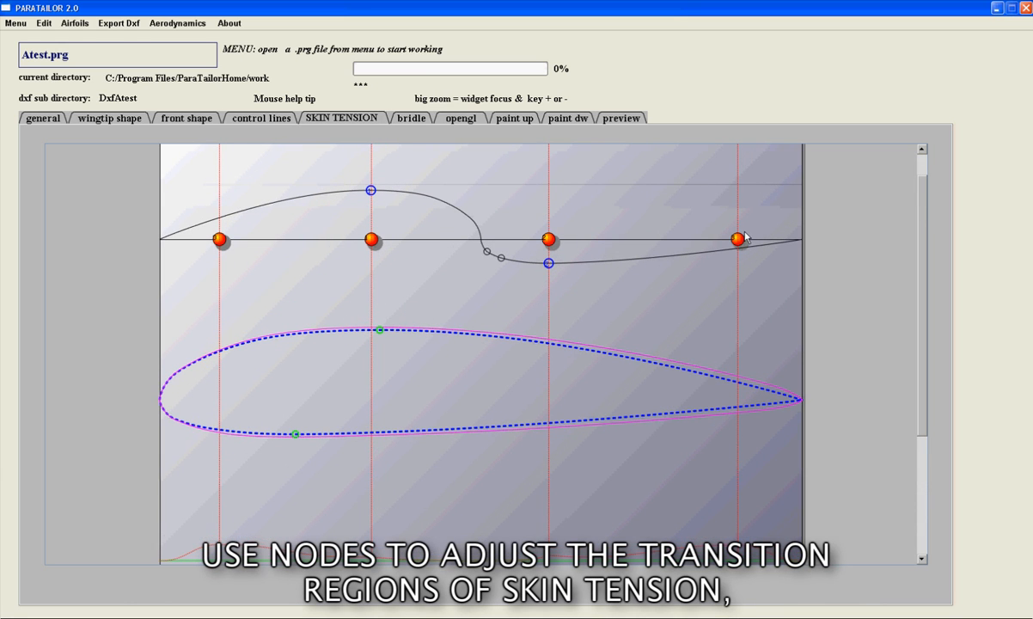
pyautogui.moveTo(739, 243); pyautogui.dragTo(658, 244)
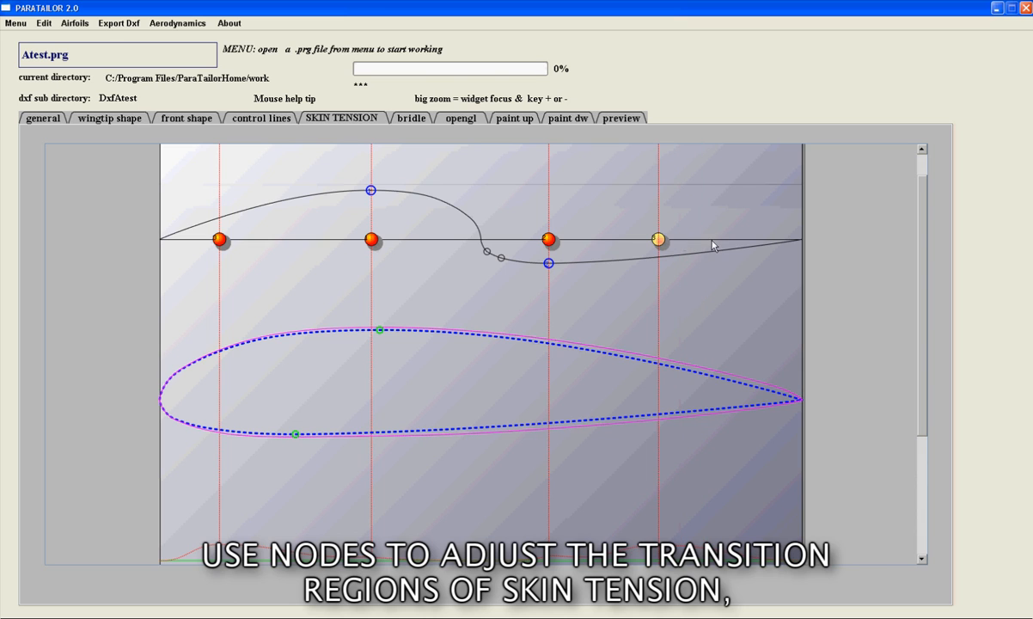
pyautogui.moveTo(748, 246); pyautogui.dragTo(751, 291)
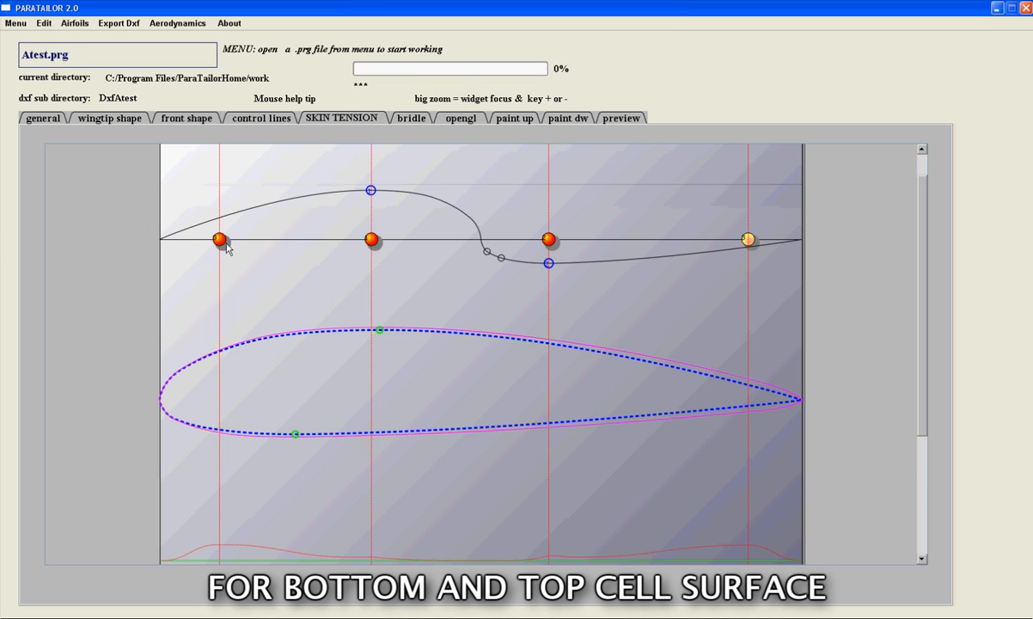
# Move the skin tension node nearest the leading edge slightly forward, and nudge the second node marginally forward.
pyautogui.moveTo(221, 245)
pyautogui.mouseDown()
pyautogui.moveTo(189, 243)
pyautogui.moveTo(210, 242)
pyautogui.mouseUp()
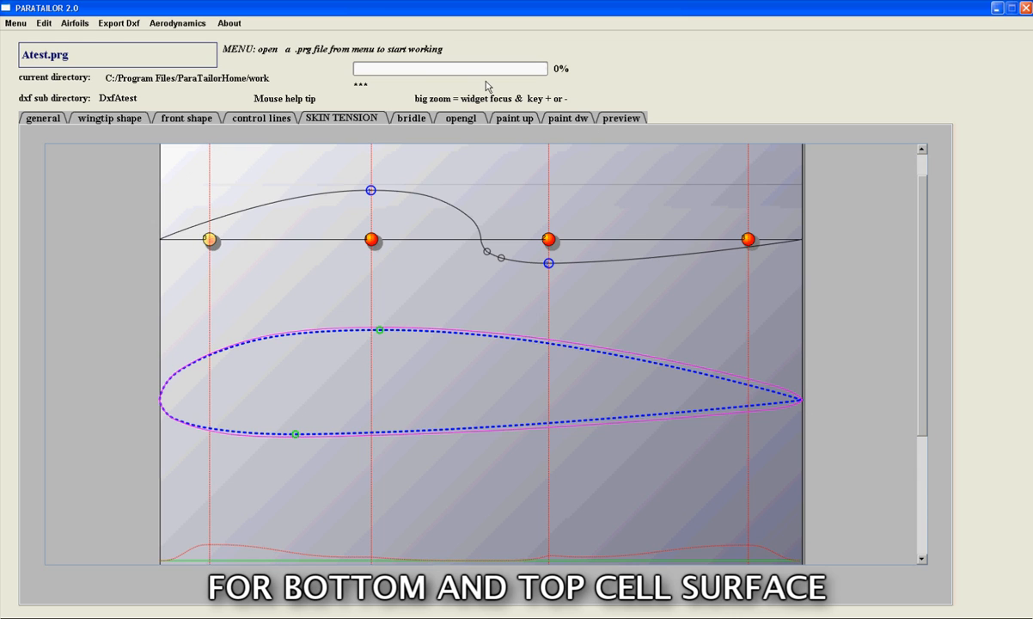
pyautogui.click(372, 241)
pyautogui.moveTo(372, 242)
pyautogui.mouseDown()
pyautogui.moveTo(422, 243)
pyautogui.moveTo(373, 245)
pyautogui.mouseUp()
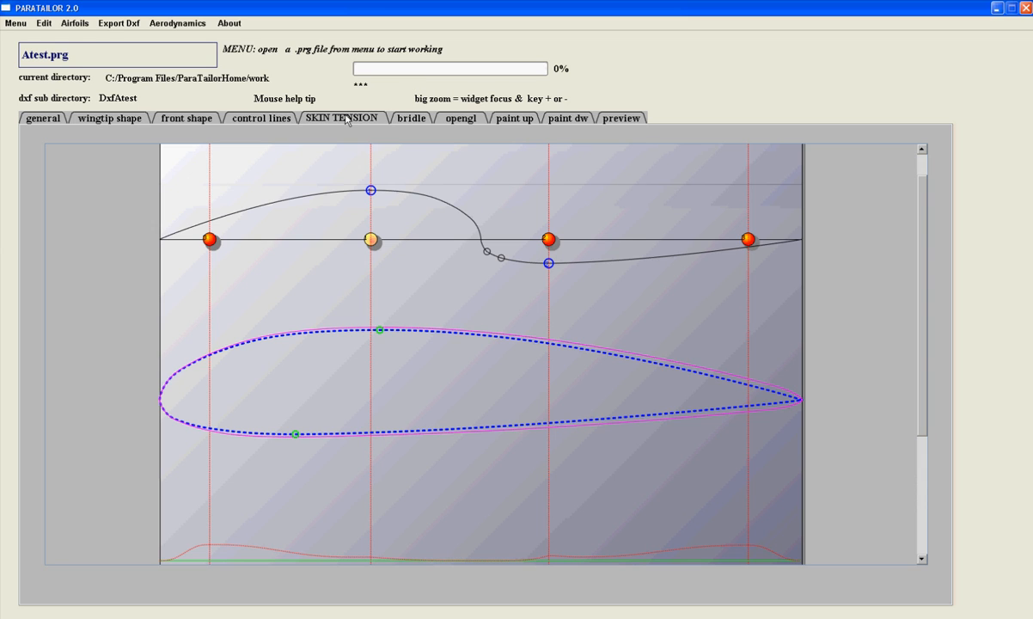
# Select line A in the bridle editor and enlarge its line layout.
pyautogui.click(412, 119)
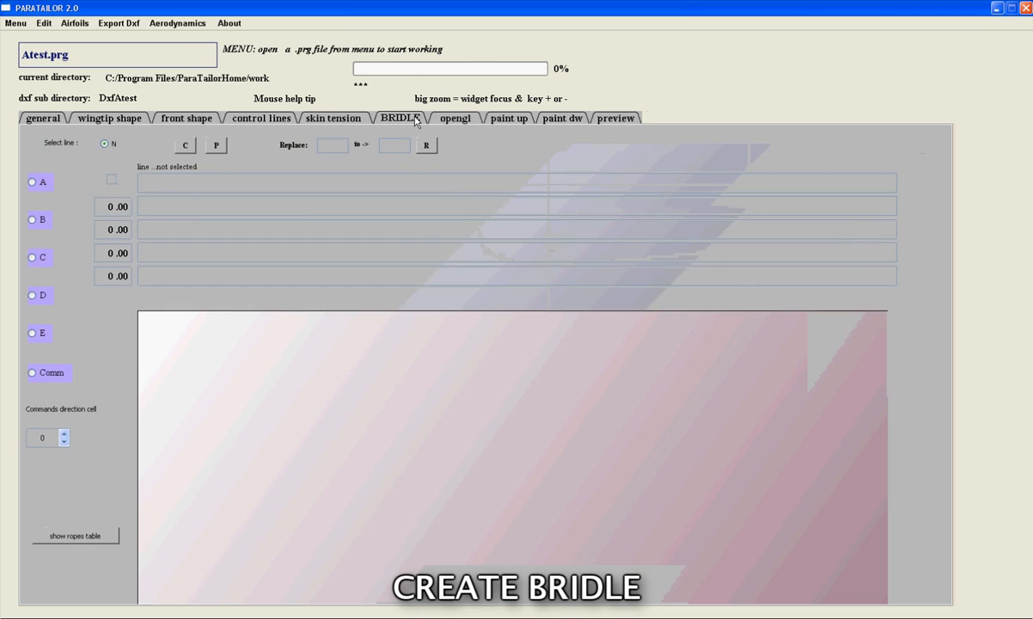
pyautogui.click(34, 183)
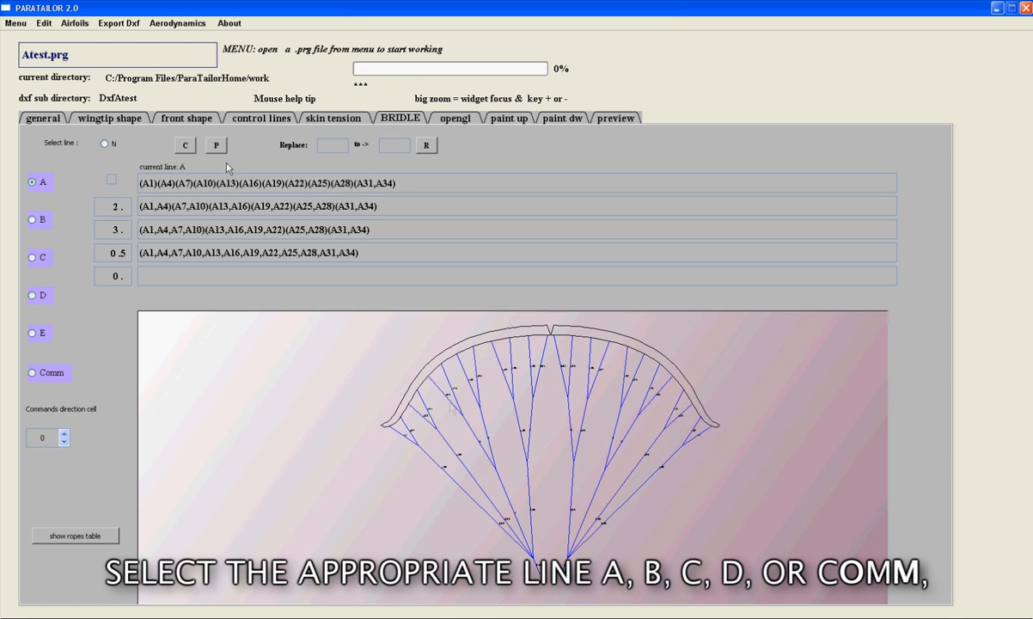
pyautogui.scroll(2, 456, 424)
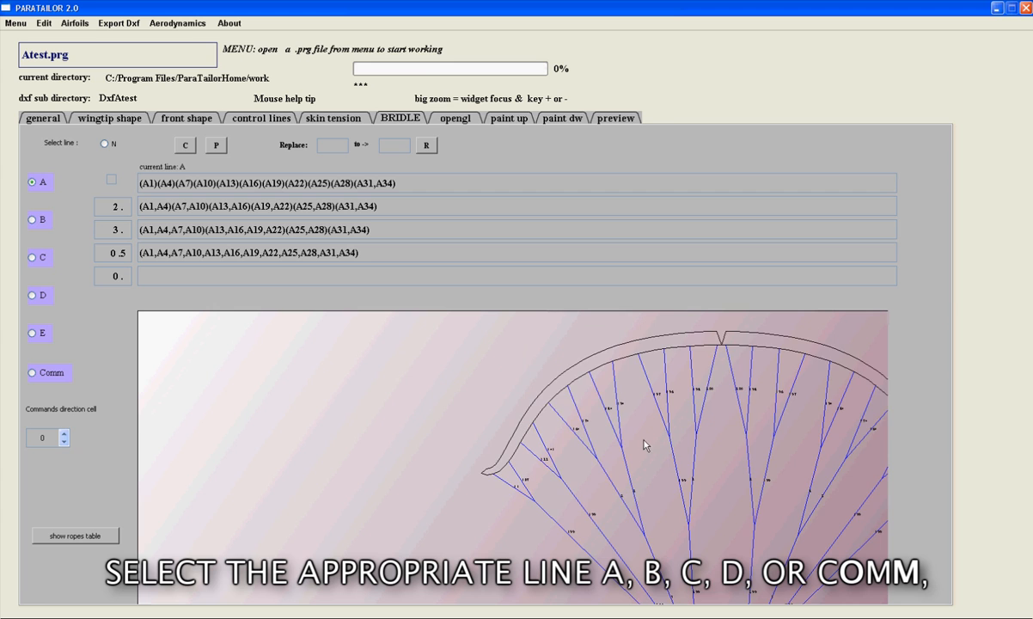
# Set the length of line A's cascade that begins with the (A1,A4) coupling to 1.5.
pyautogui.moveTo(478, 438); pyautogui.dragTo(301, 439)
pyautogui.scroll(1, 460, 439)
pyautogui.moveTo(565, 421); pyautogui.dragTo(388, 422)
pyautogui.scroll(1, 434, 447)
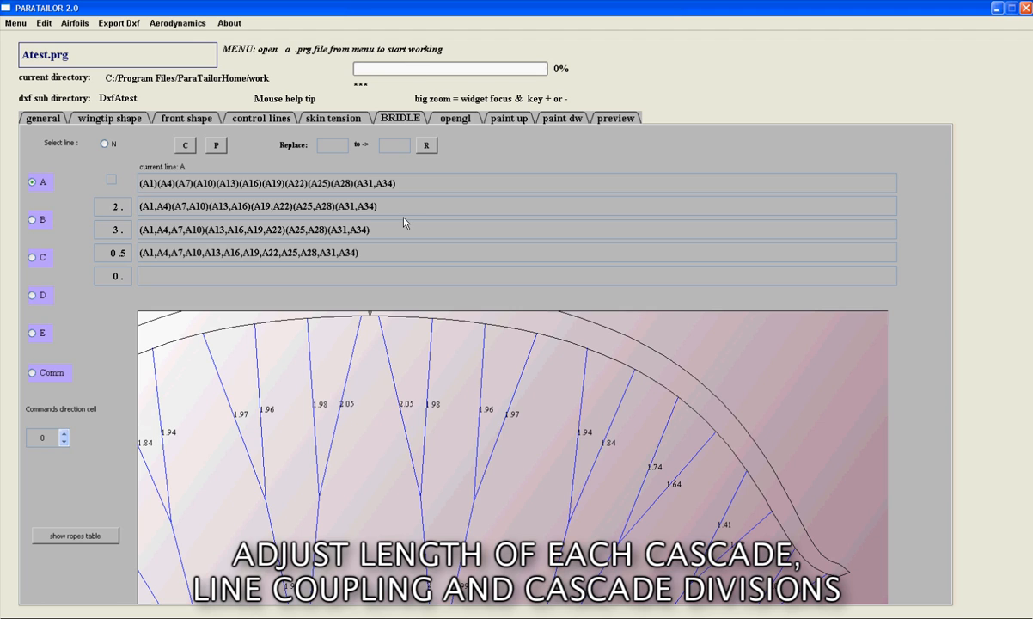
pyautogui.write('1.')
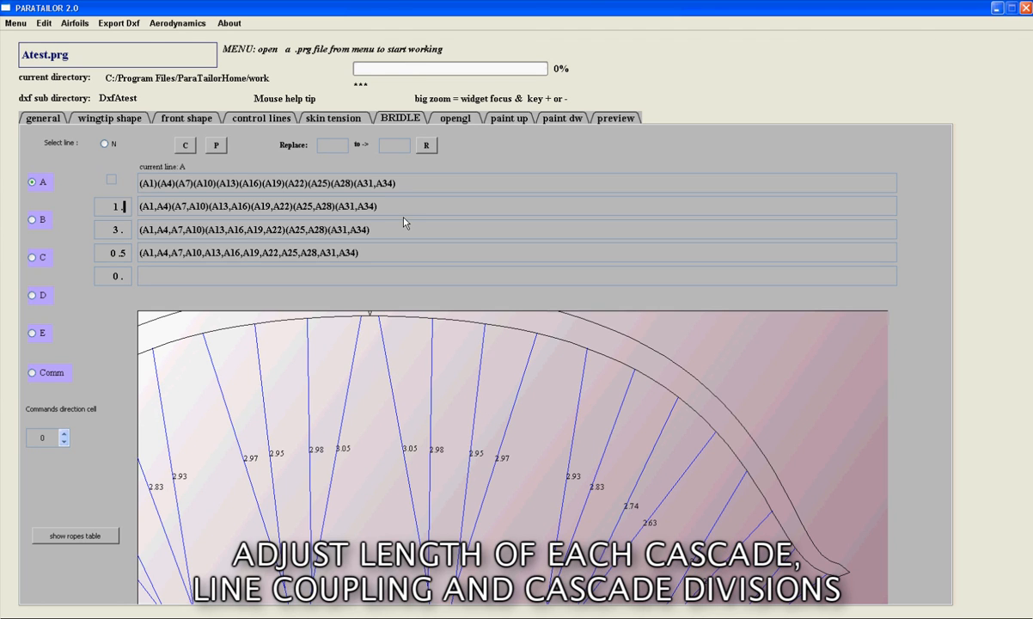
pyautogui.write('5')
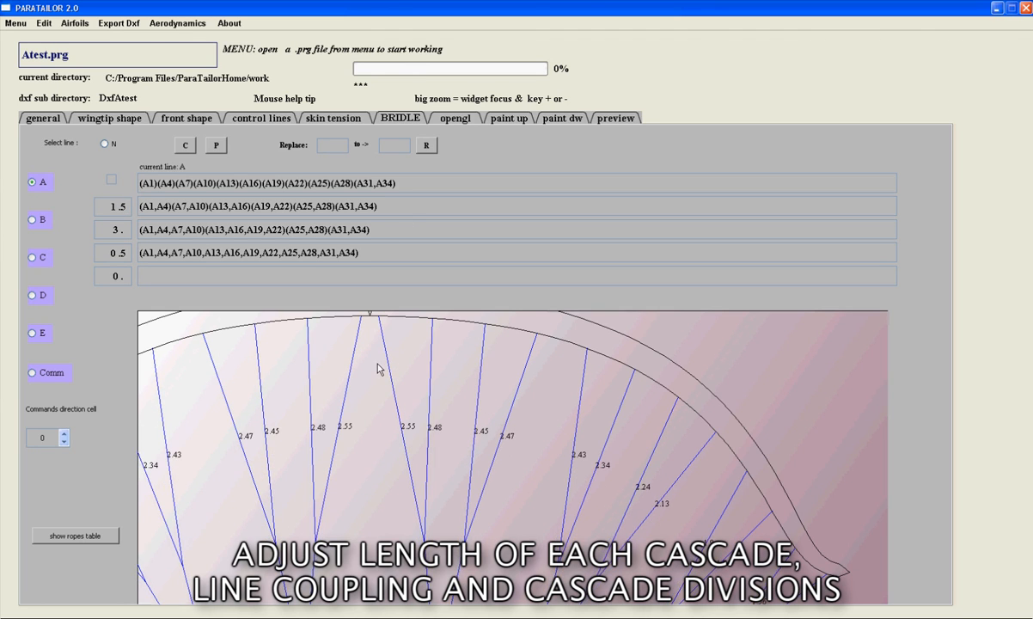
pyautogui.click(323, 408)
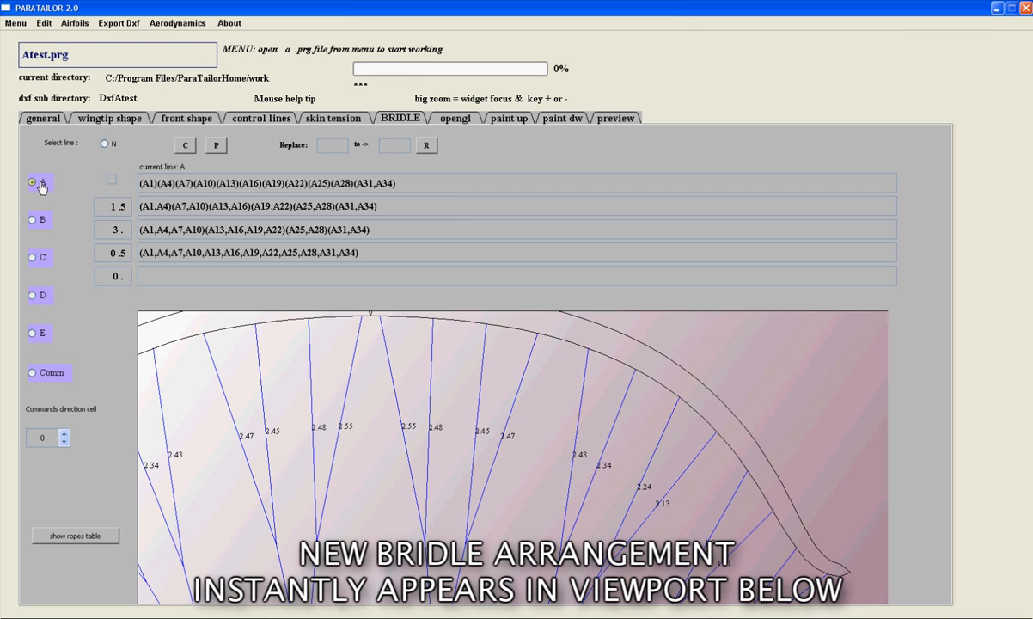
pyautogui.scroll(-2, 456, 408)
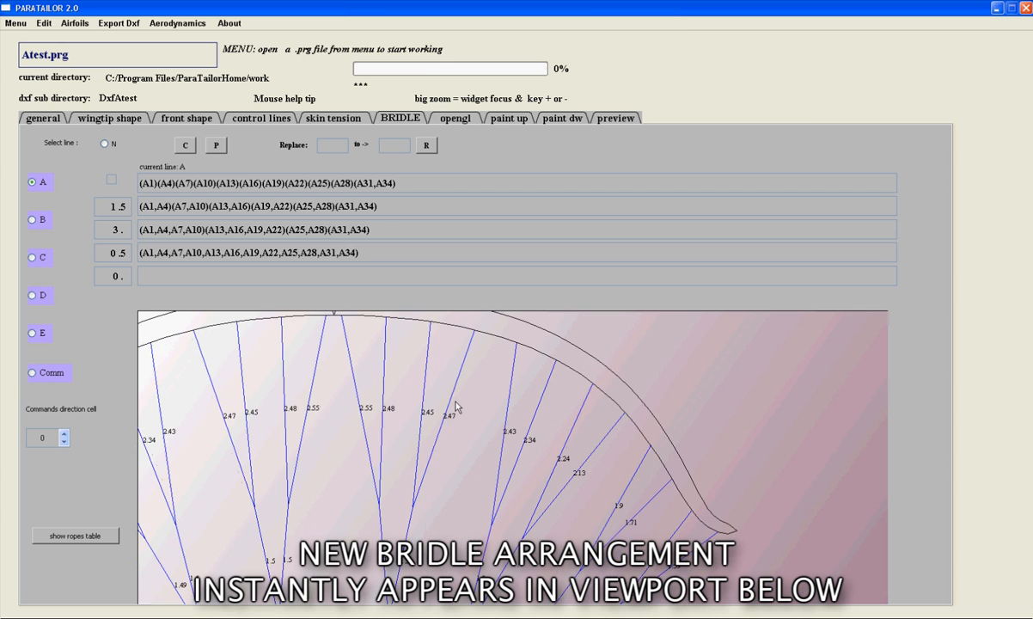
pyautogui.scroll(-5, 453, 406)
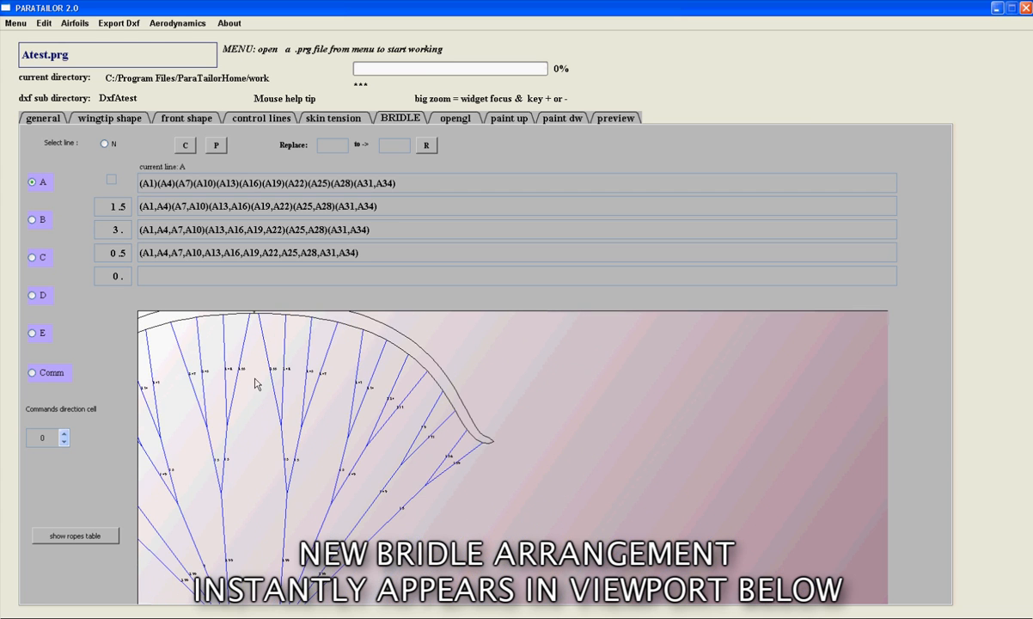
pyautogui.scroll(-4, 262, 383)
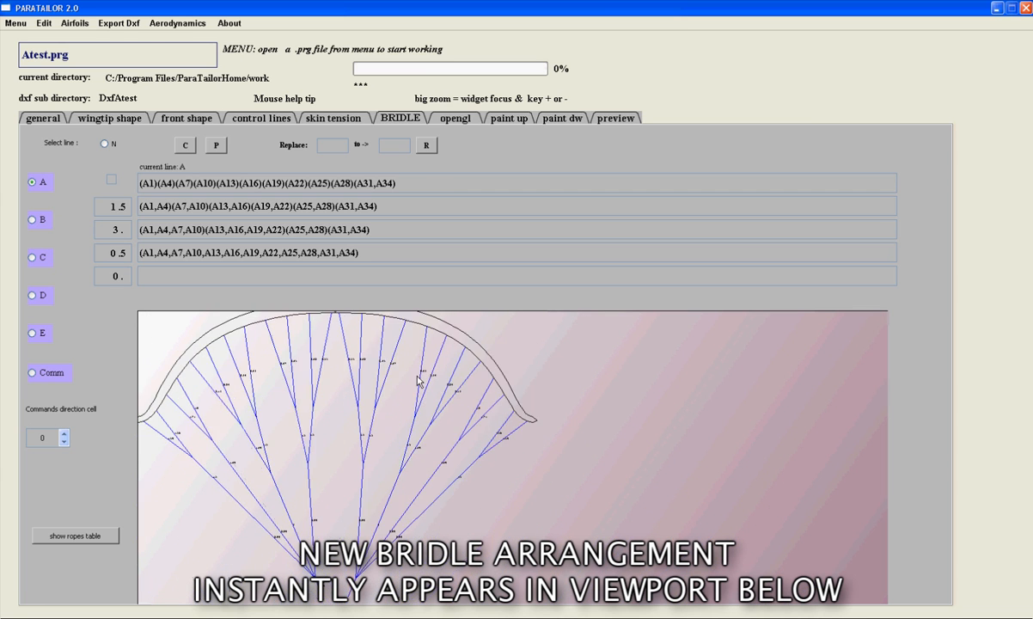
pyautogui.moveTo(318, 374); pyautogui.dragTo(351, 386)
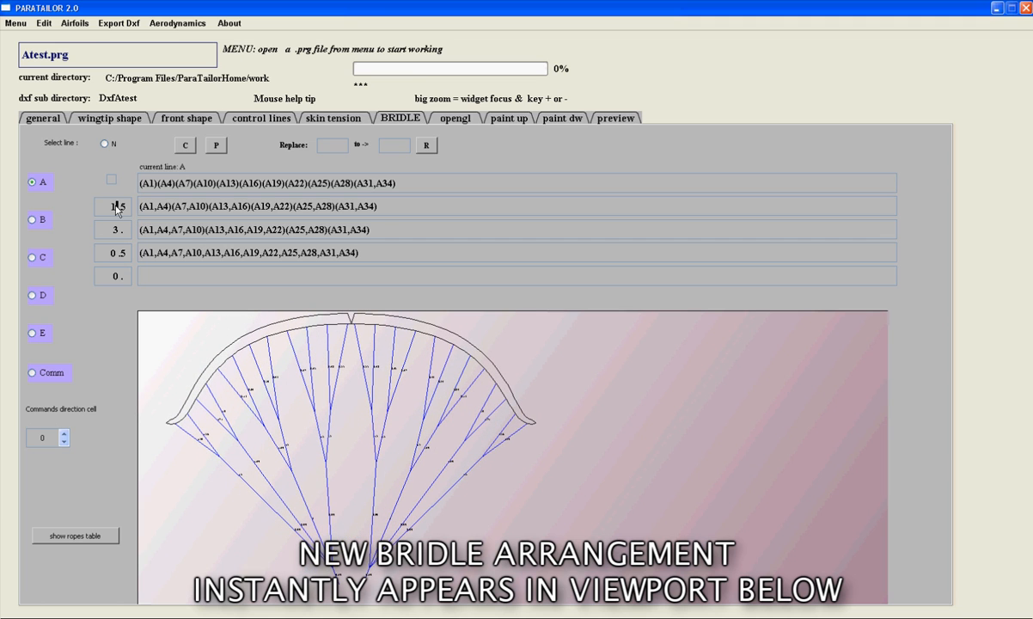
# Set line A's cascade lengths to 2.5 for both the (A1,A4) and the (A1,A4,A7,A10) coupling rows.
pyautogui.moveTo(118, 204); pyautogui.dragTo(107, 204)
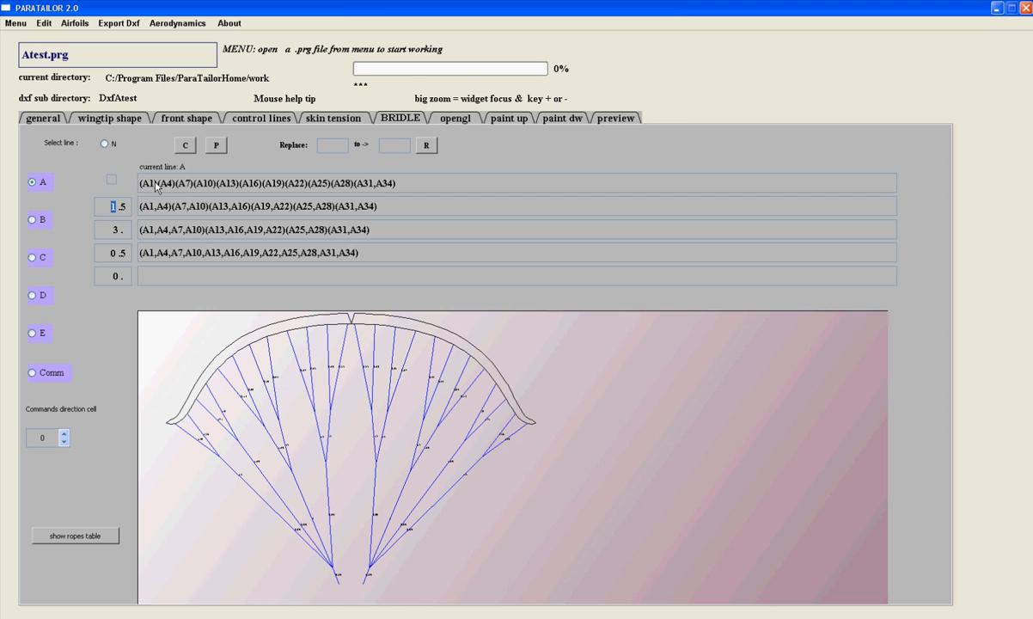
pyautogui.write('2')
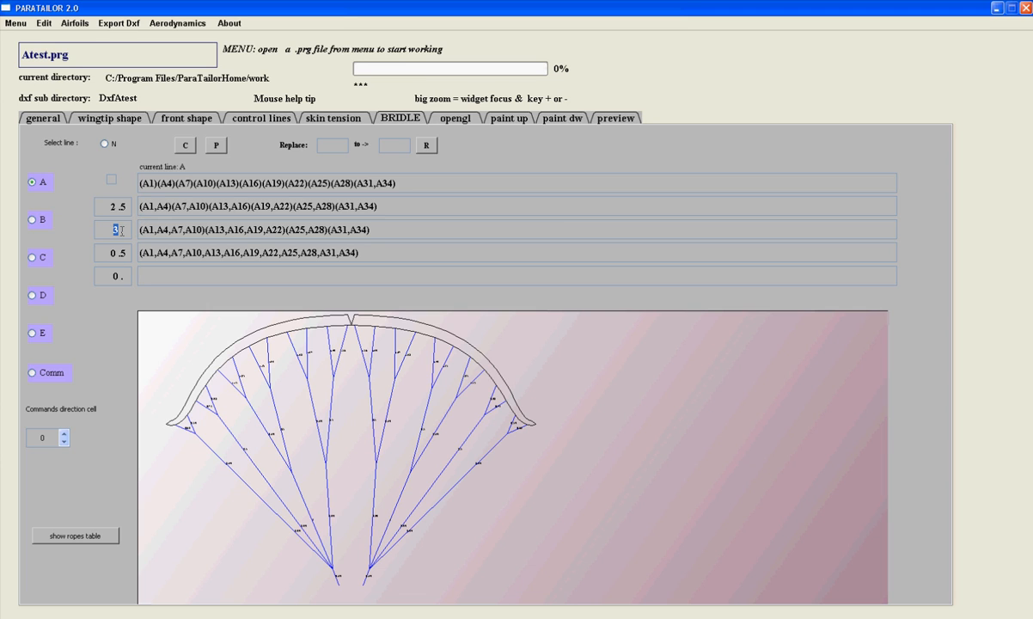
pyautogui.write('2 .')
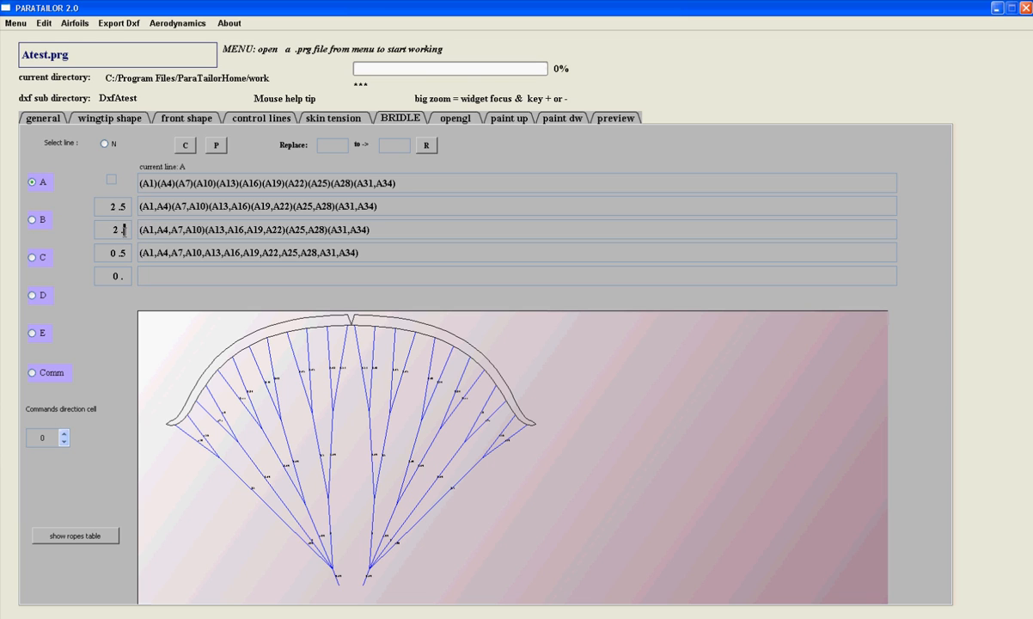
pyautogui.write('5')
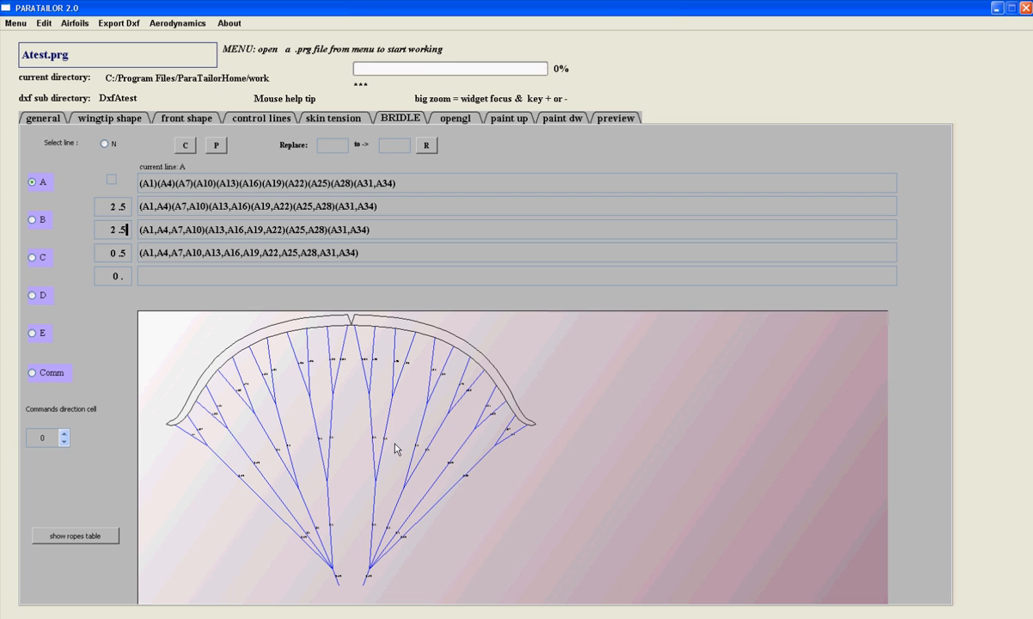
pyautogui.scroll(3, 309, 413)
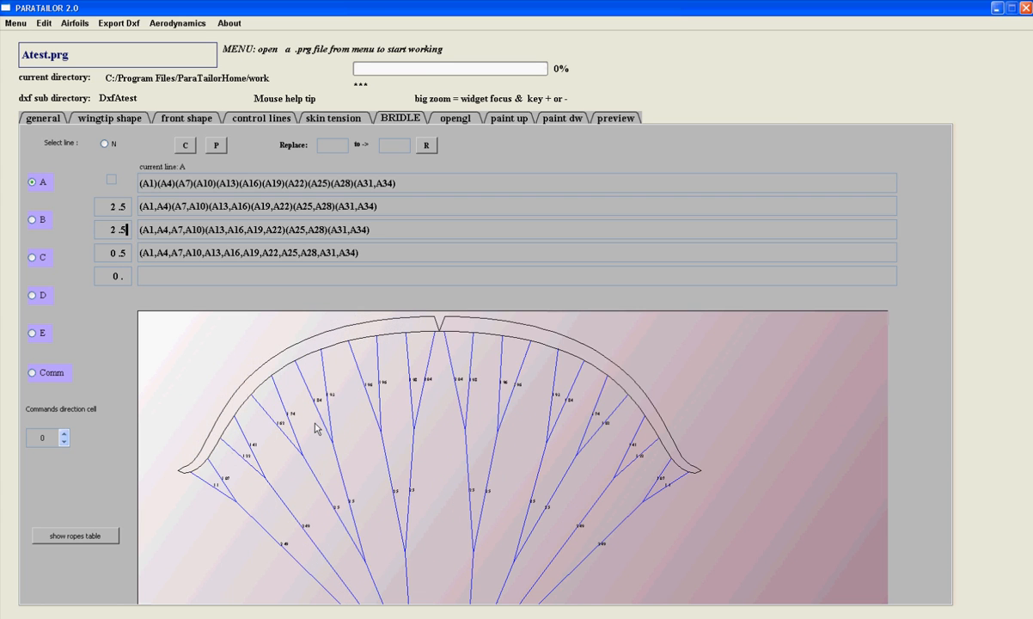
pyautogui.scroll(2, 315, 428)
pyautogui.scroll(-3, 315, 428)
pyautogui.moveTo(374, 186); pyautogui.dragTo(144, 185)
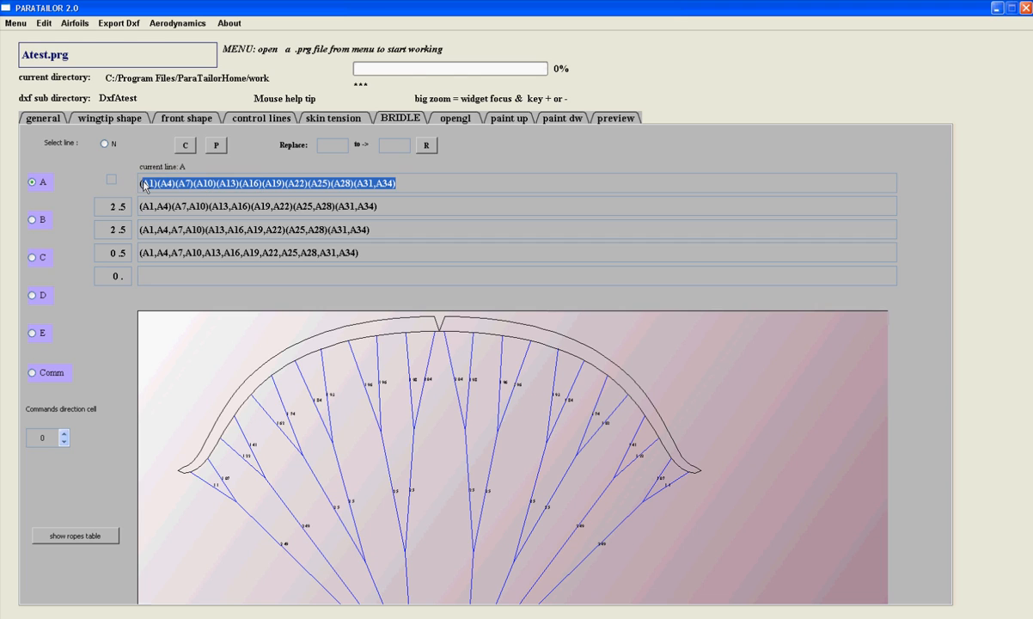
pyautogui.click(415, 185)
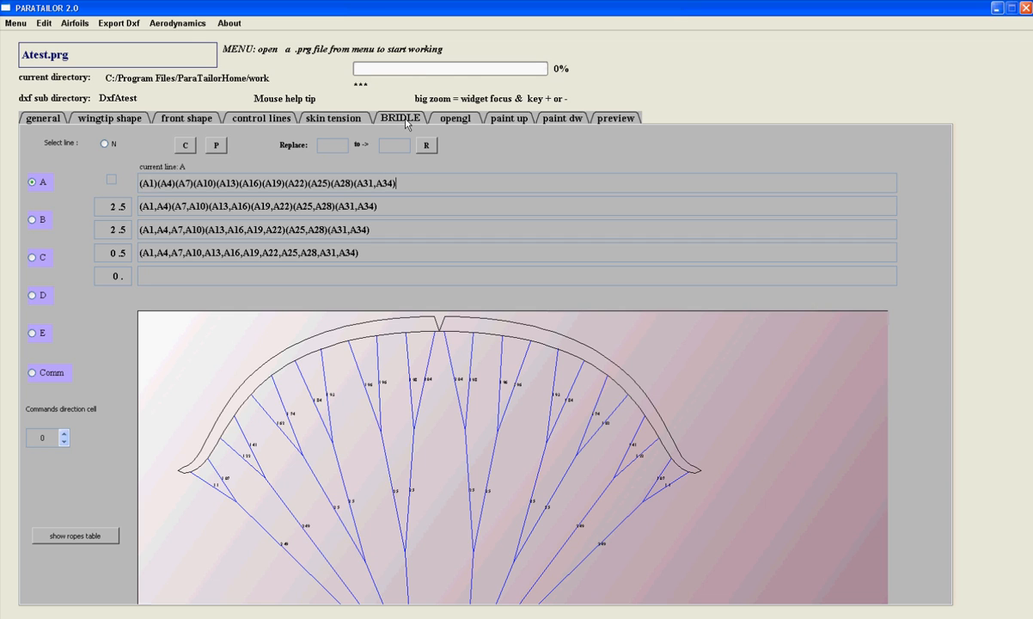
# Open the OpenGL view and examine the 3D canopy model at different zoom levels and from several angles.
pyautogui.click(456, 121)
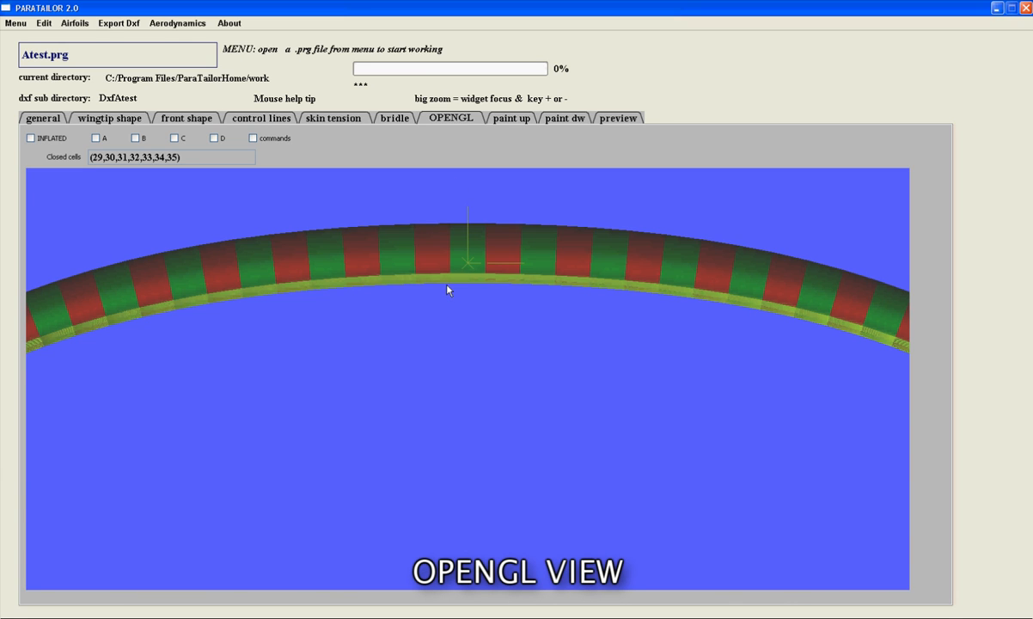
pyautogui.scroll(-3, 447, 290)
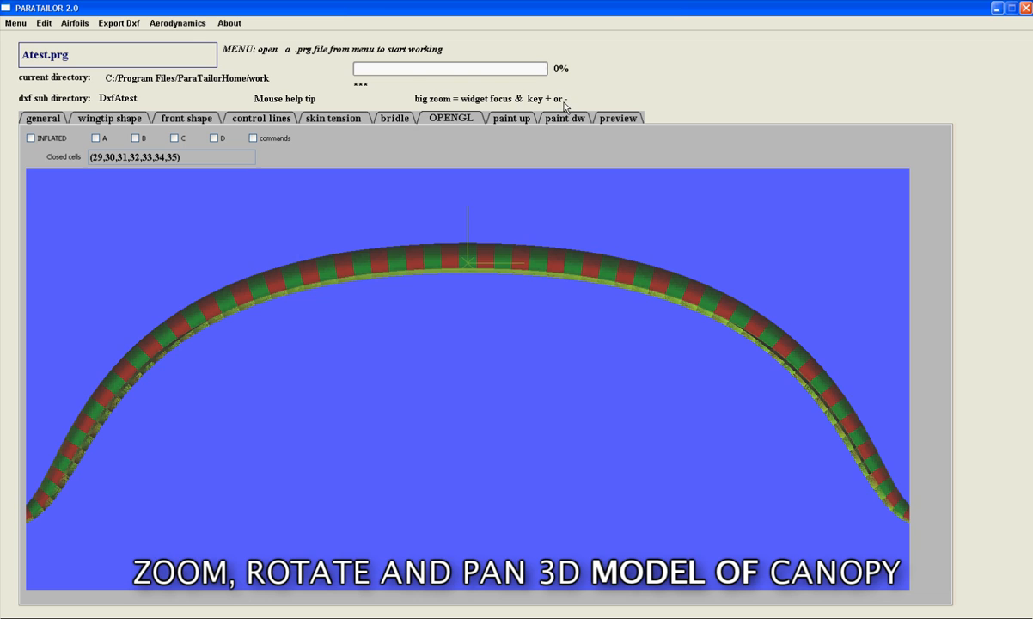
pyautogui.press('-')
pyautogui.press('-')
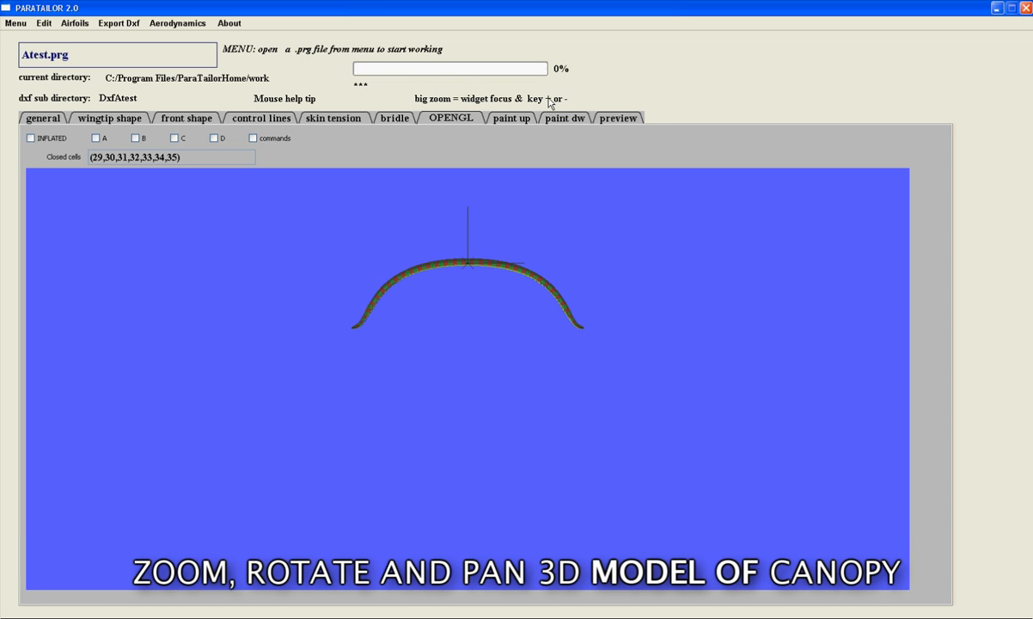
pyautogui.press('+')
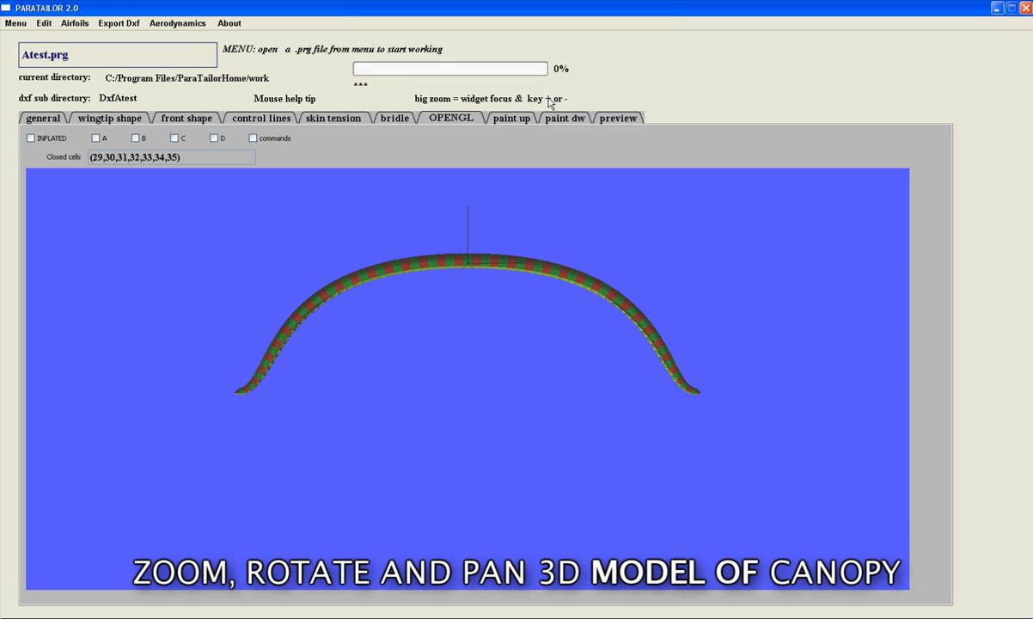
pyautogui.press('+')
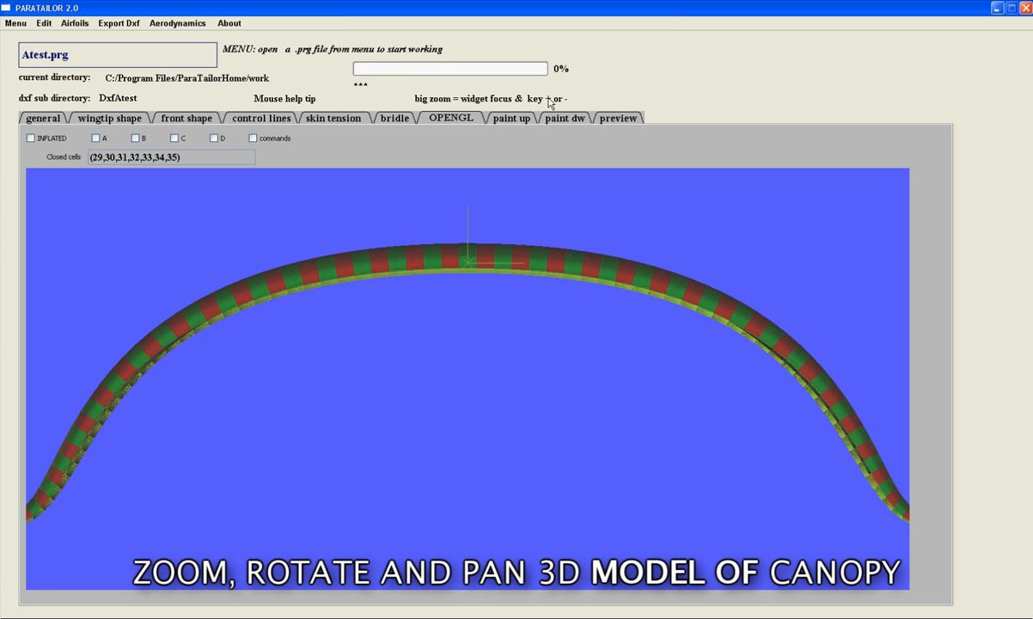
pyautogui.press('-')
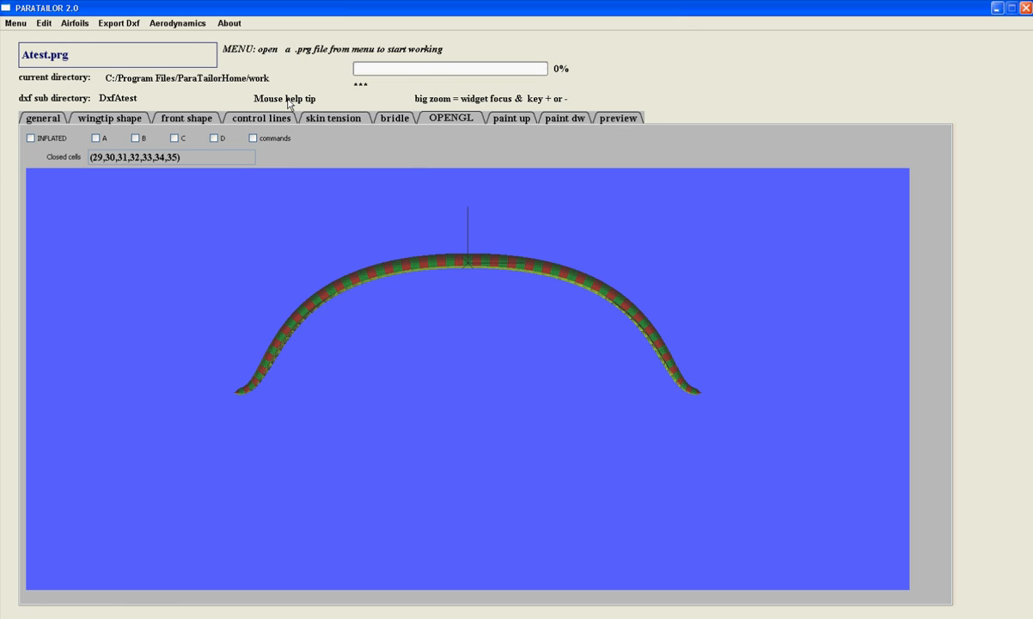
pyautogui.moveTo(289, 104)
pyautogui.scroll(3, 379, 330)
pyautogui.moveTo(385, 273); pyautogui.dragTo(386, 296)
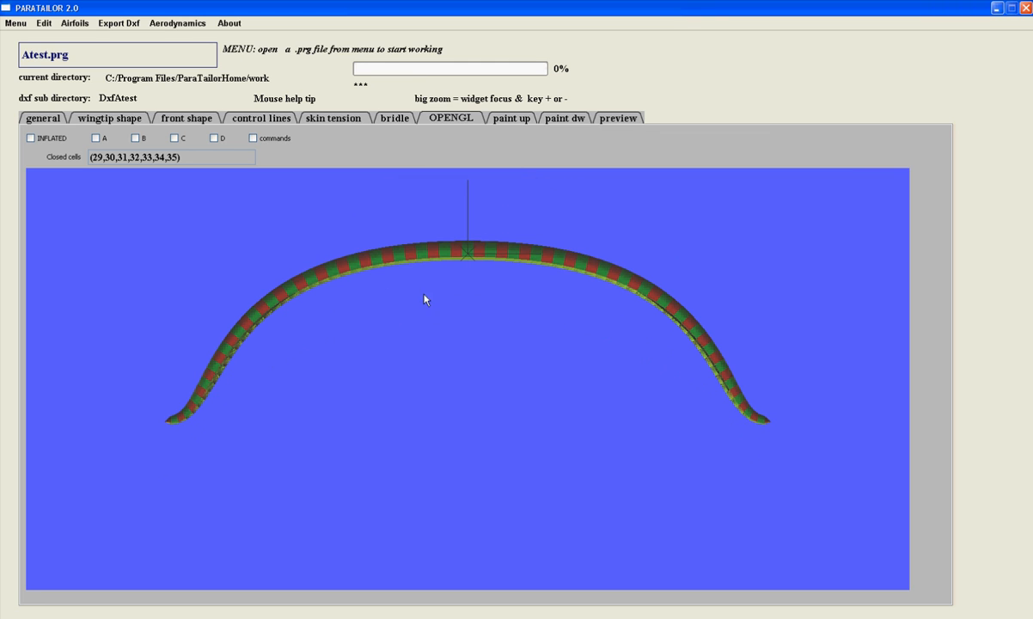
pyautogui.moveTo(513, 323); pyautogui.dragTo(439, 297)
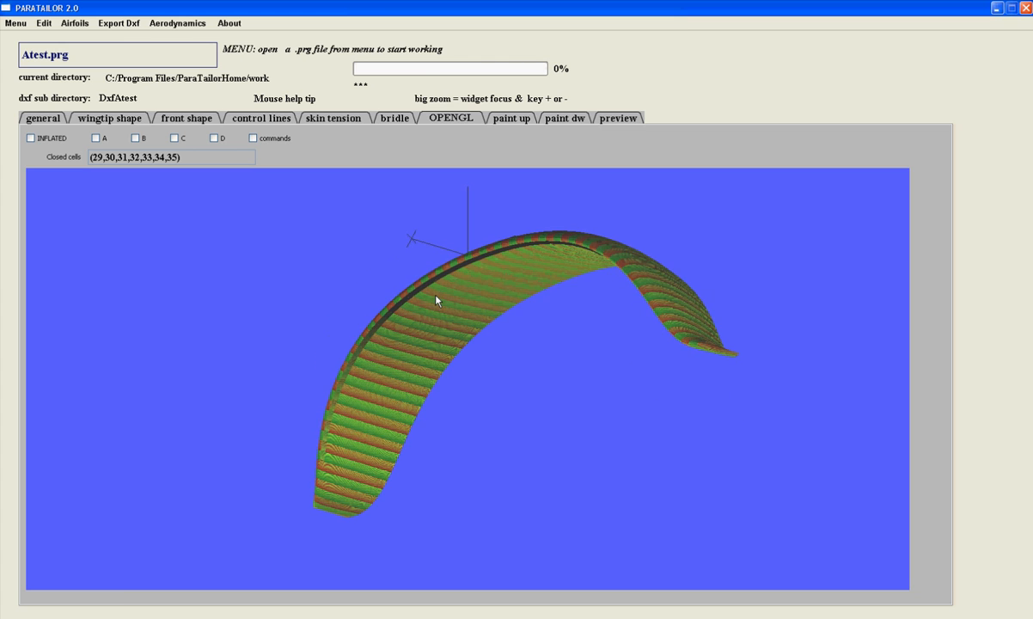
pyautogui.moveTo(515, 330); pyautogui.dragTo(595, 335)
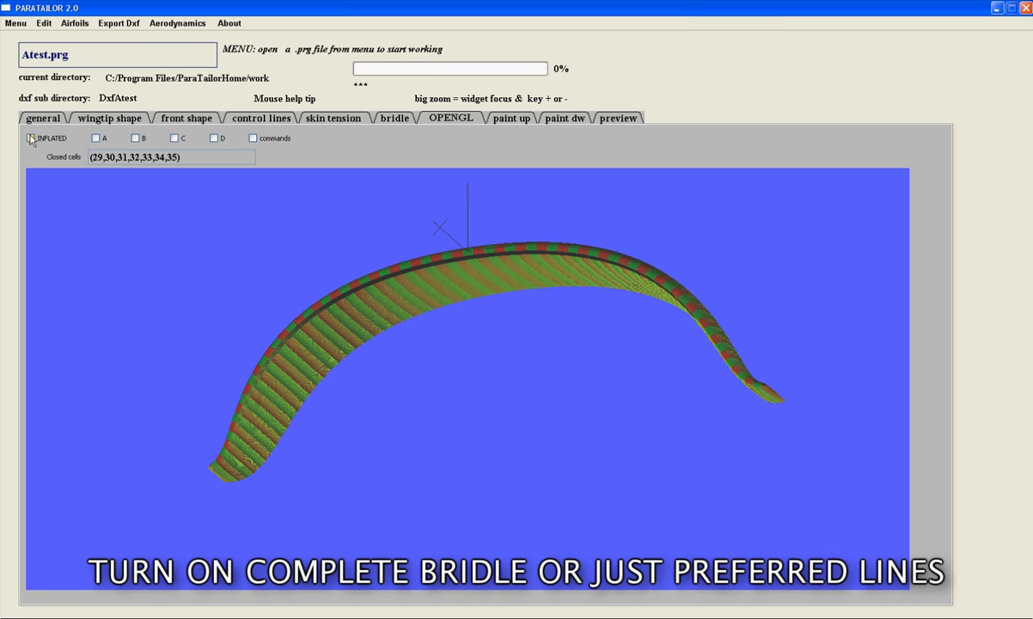
# Show the A, B and D bridle lines on the 3D canopy model.
pyautogui.click(96, 139)
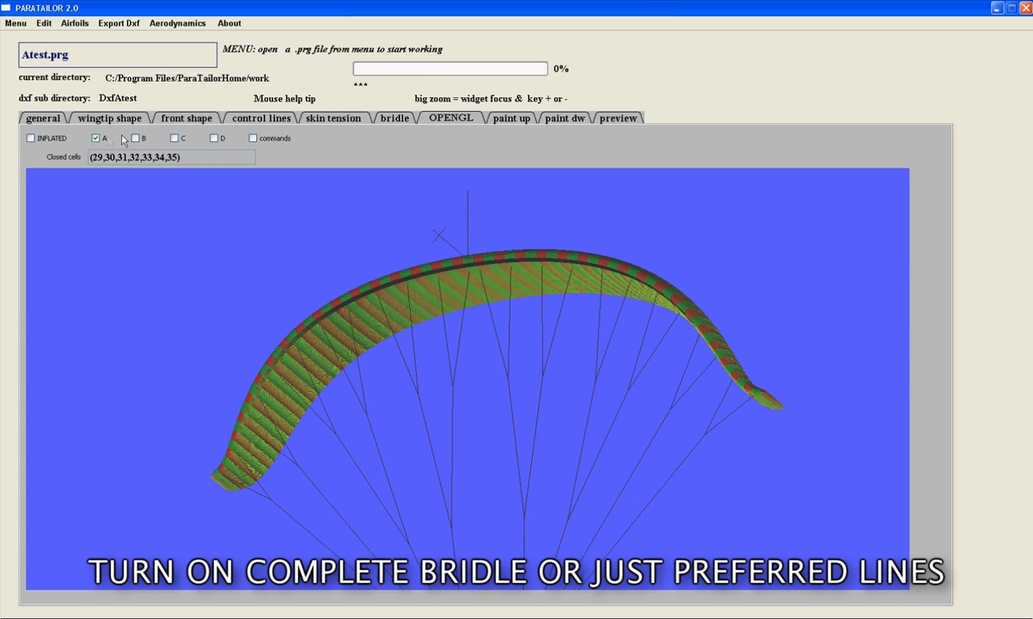
pyautogui.click(135, 138)
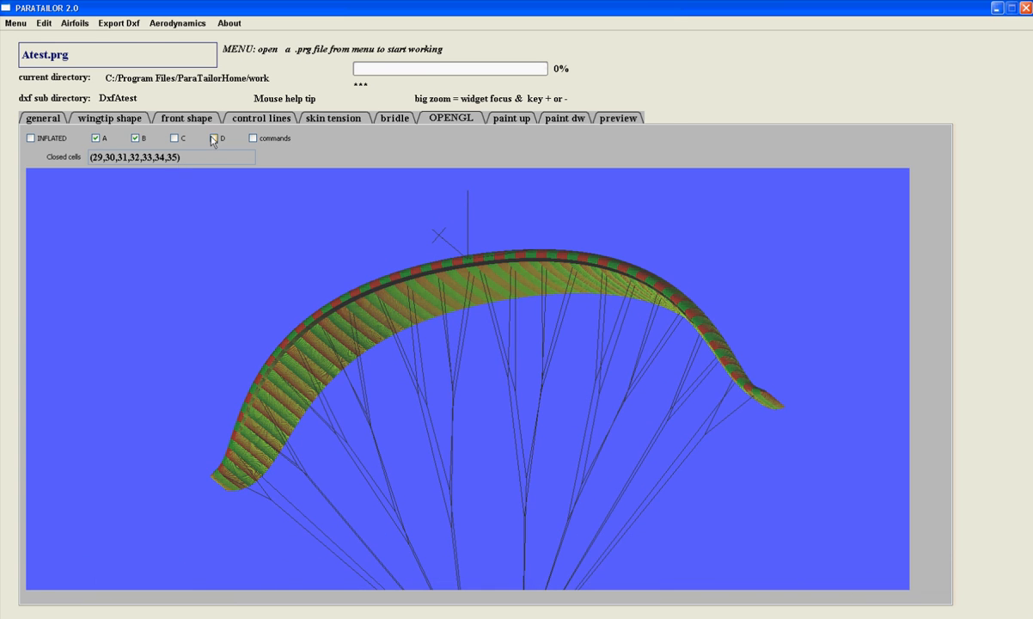
pyautogui.click(214, 139)
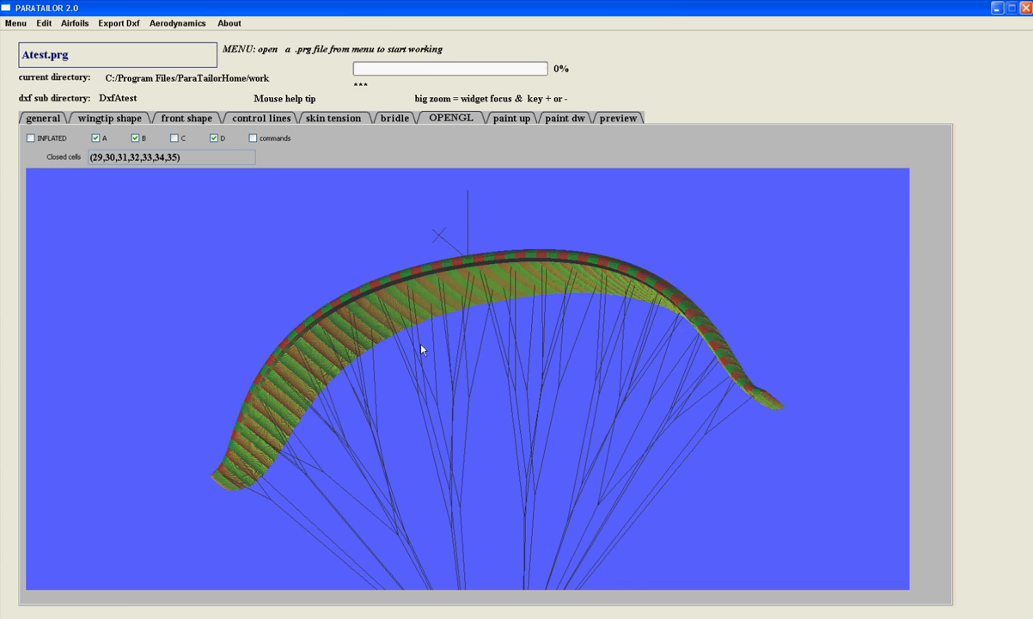
pyautogui.scroll(3, 421, 345)
pyautogui.moveTo(408, 290)
pyautogui.mouseDown()
pyautogui.moveTo(410, 376)
pyautogui.moveTo(411, 304)
pyautogui.moveTo(399, 273)
pyautogui.mouseUp()
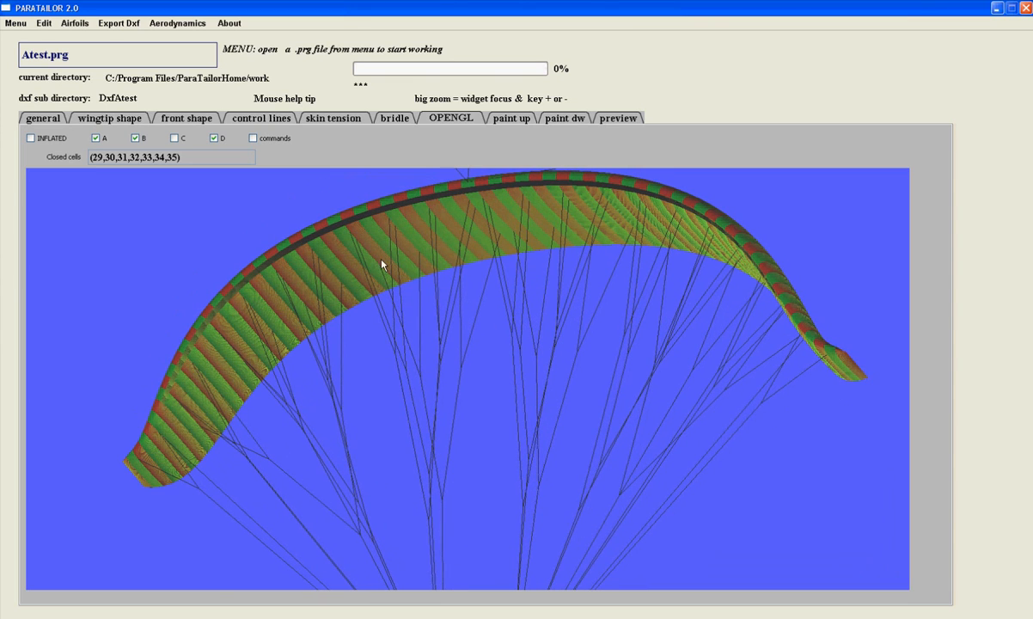
# Turn on the inflated canopy display and examine its upper surface, side and underside.
pyautogui.click(30, 138)
pyautogui.moveTo(371, 355); pyautogui.dragTo(380, 423)
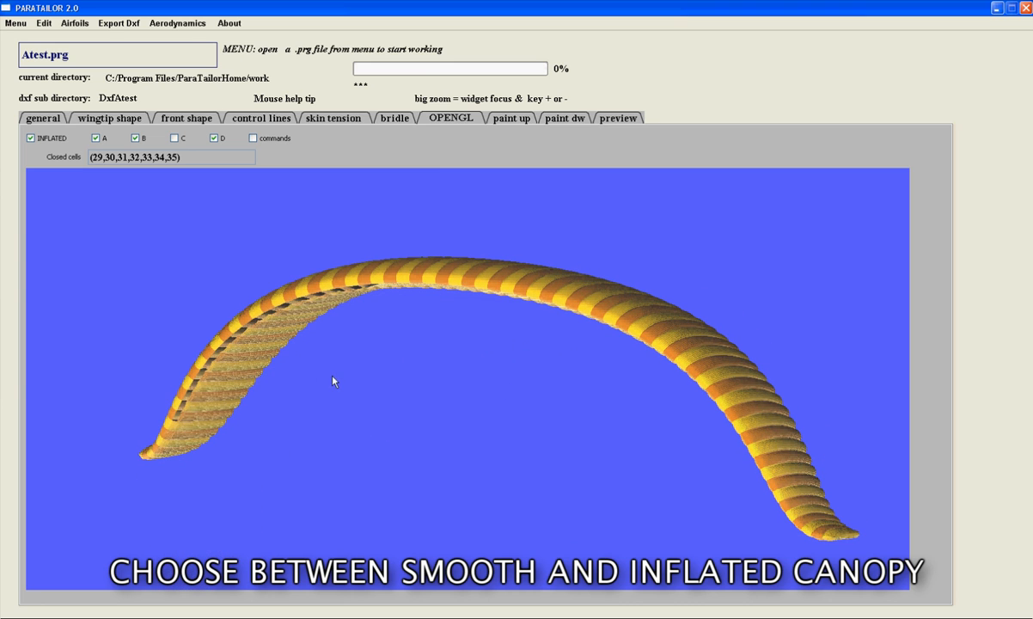
pyautogui.moveTo(414, 380); pyautogui.dragTo(636, 371)
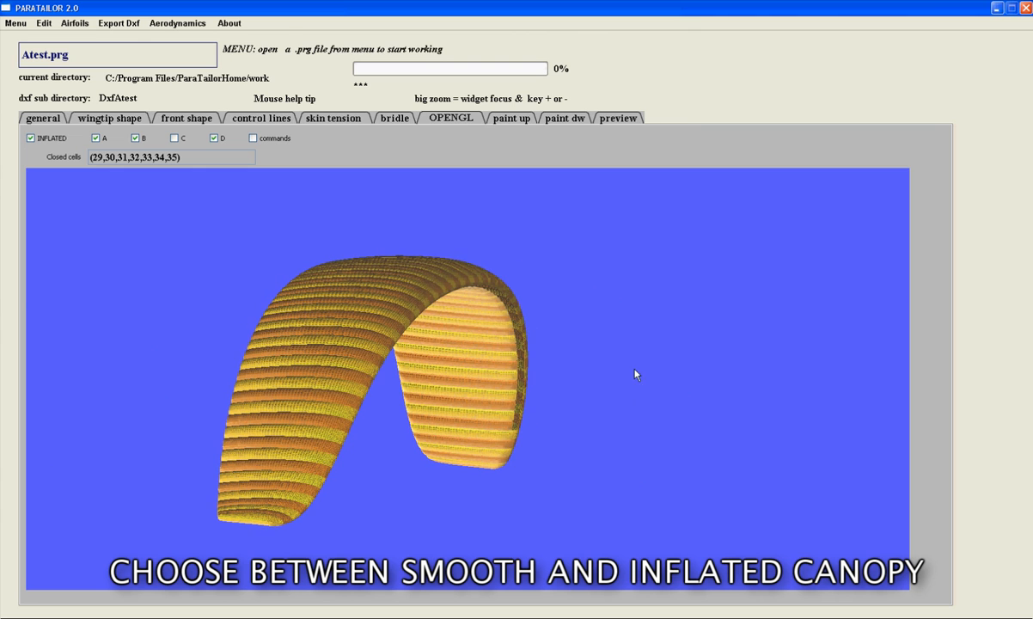
pyautogui.moveTo(387, 415); pyautogui.dragTo(341, 428)
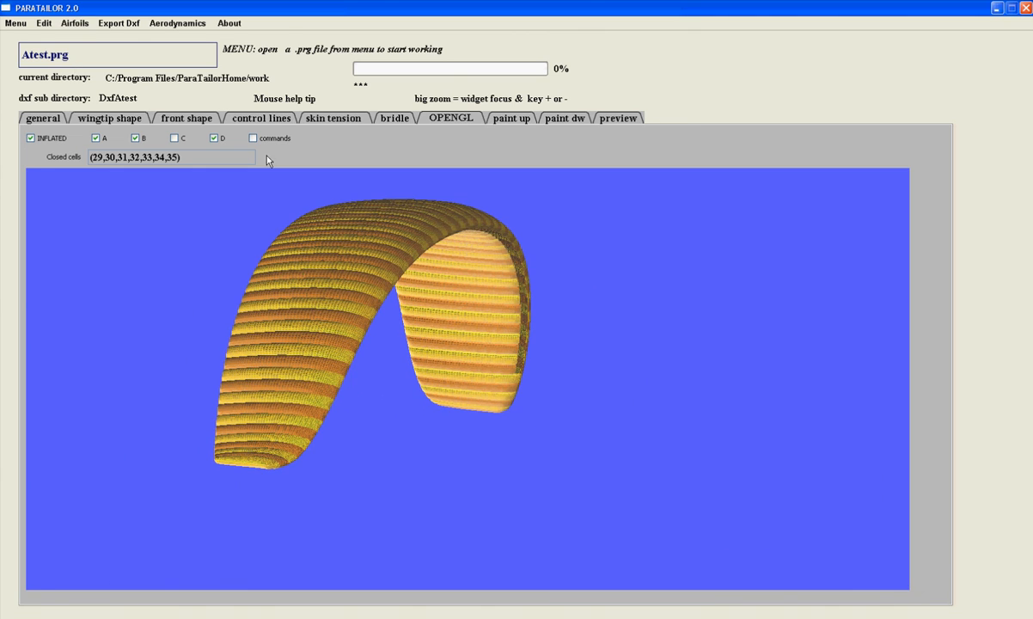
pyautogui.moveTo(472, 237); pyautogui.dragTo(474, 265, button='right')
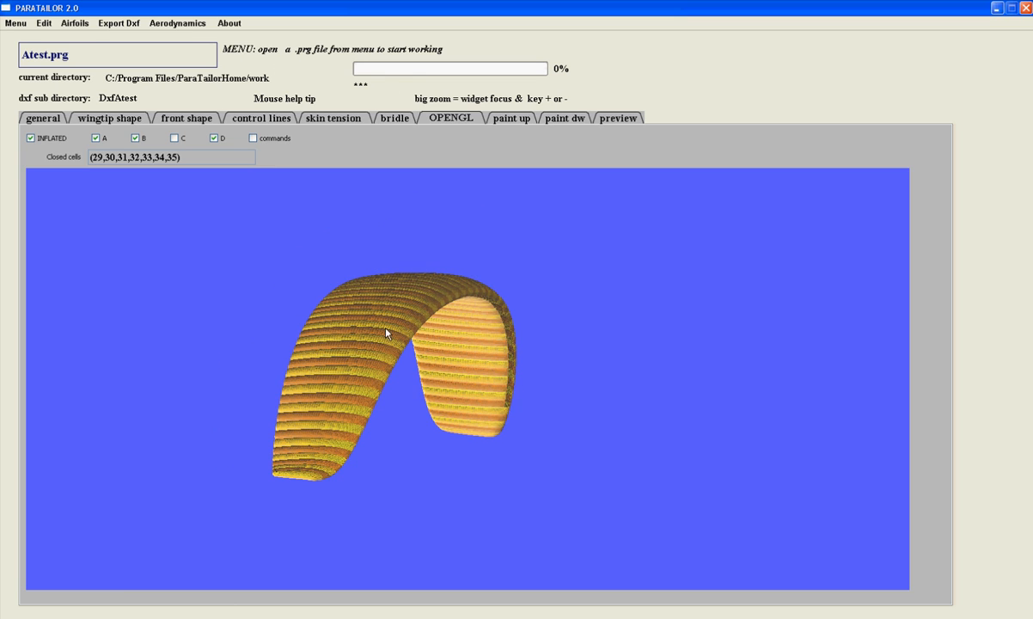
pyautogui.moveTo(384, 332); pyautogui.dragTo(244, 330)
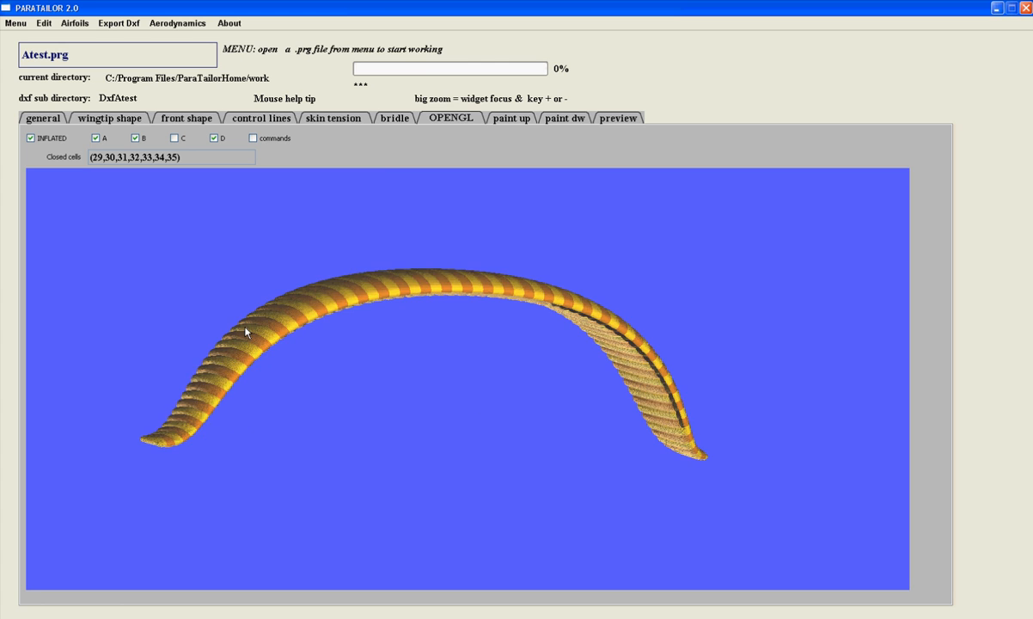
pyautogui.moveTo(431, 375); pyautogui.dragTo(433, 233)
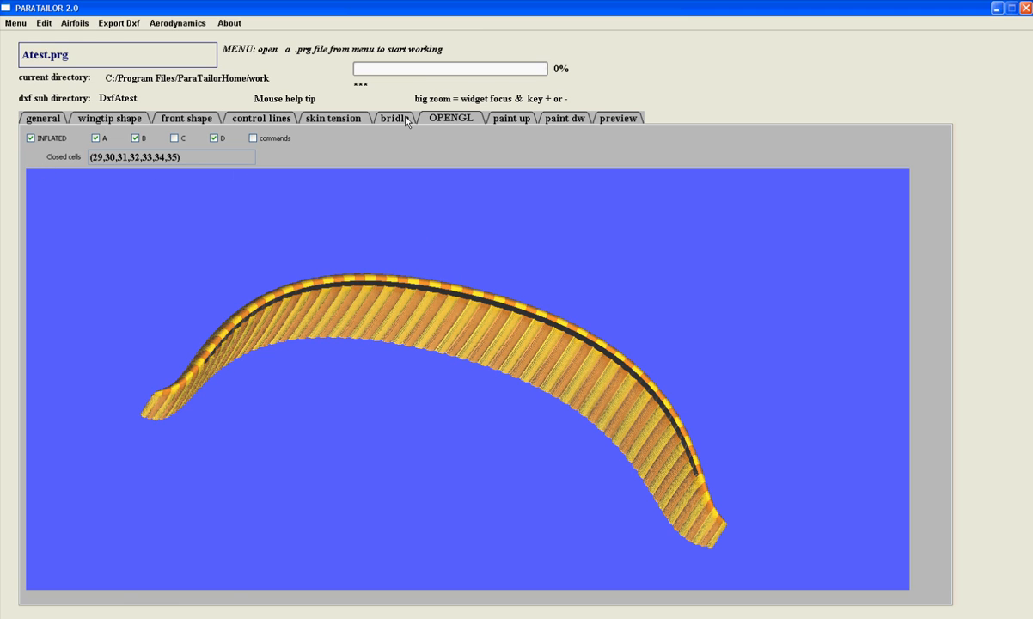
# Add cells 28, 27 and 26 to the start of the closed cells list.
pyautogui.write('28')
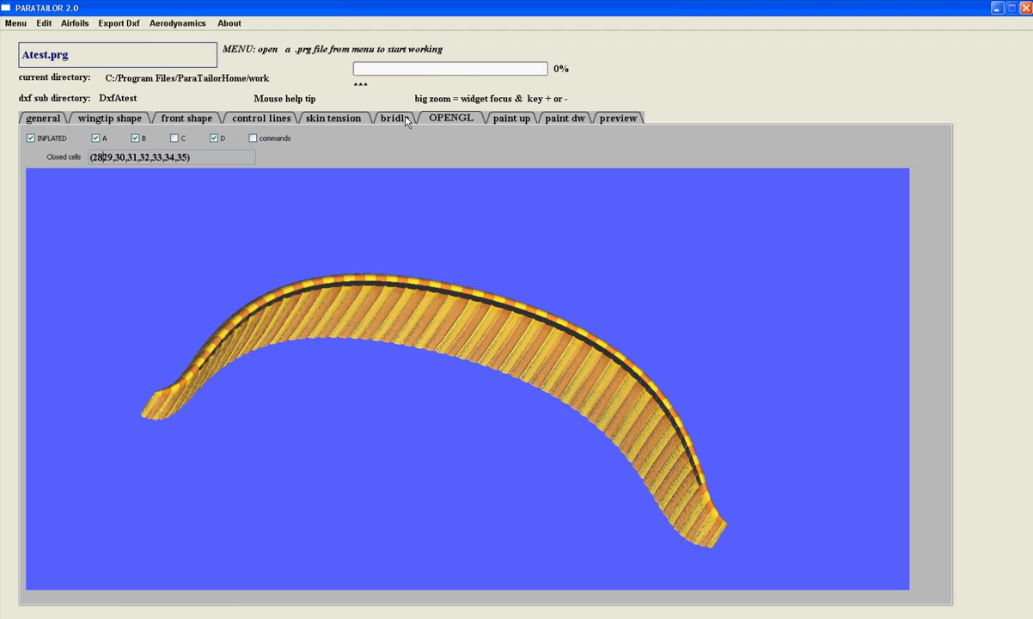
pyautogui.write('.')
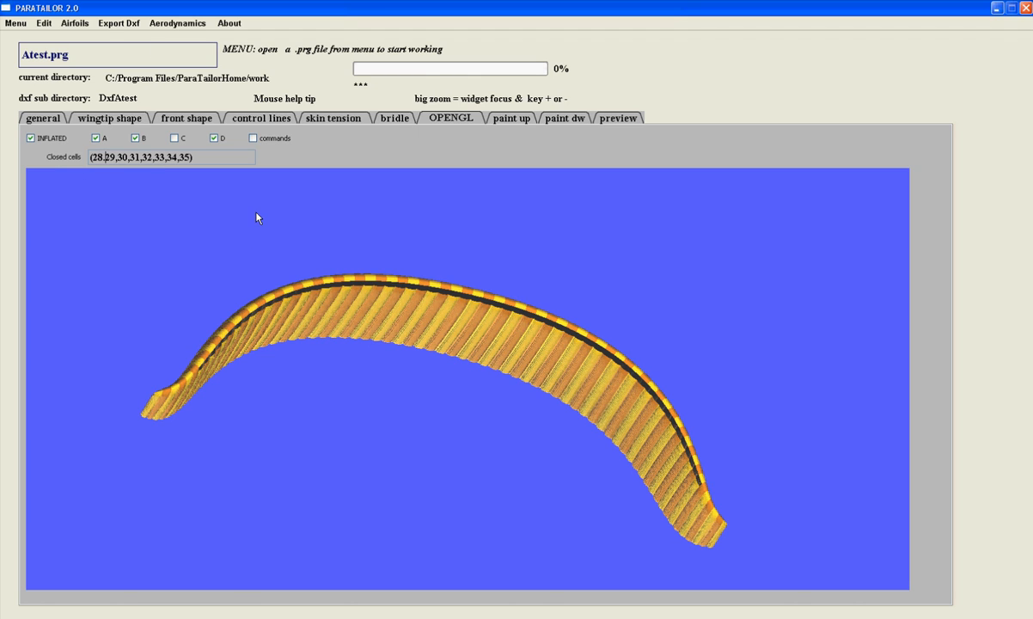
pyautogui.press('BackSpace')
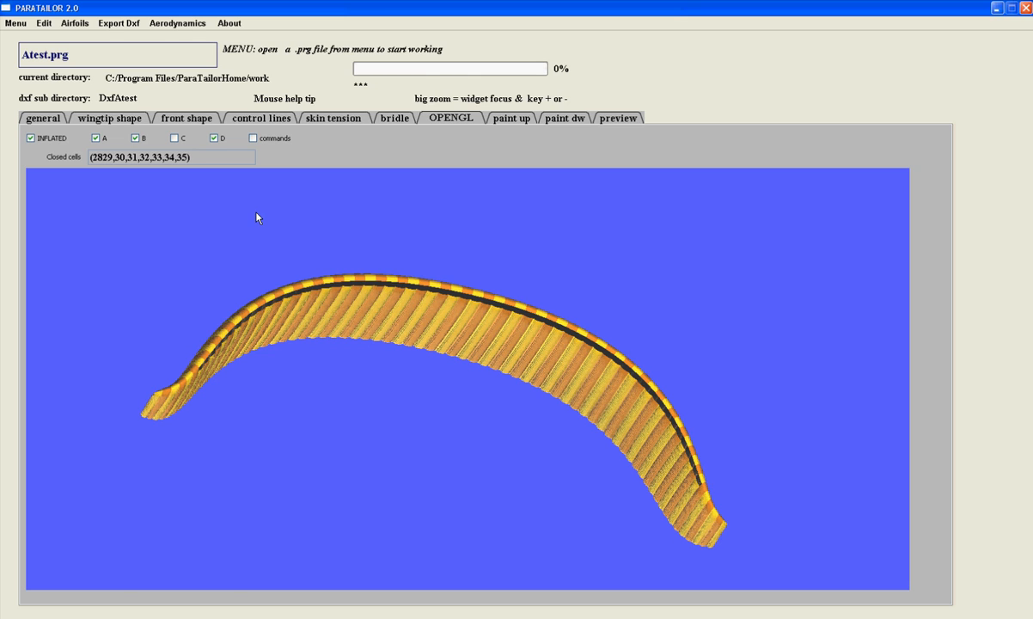
pyautogui.write(',')
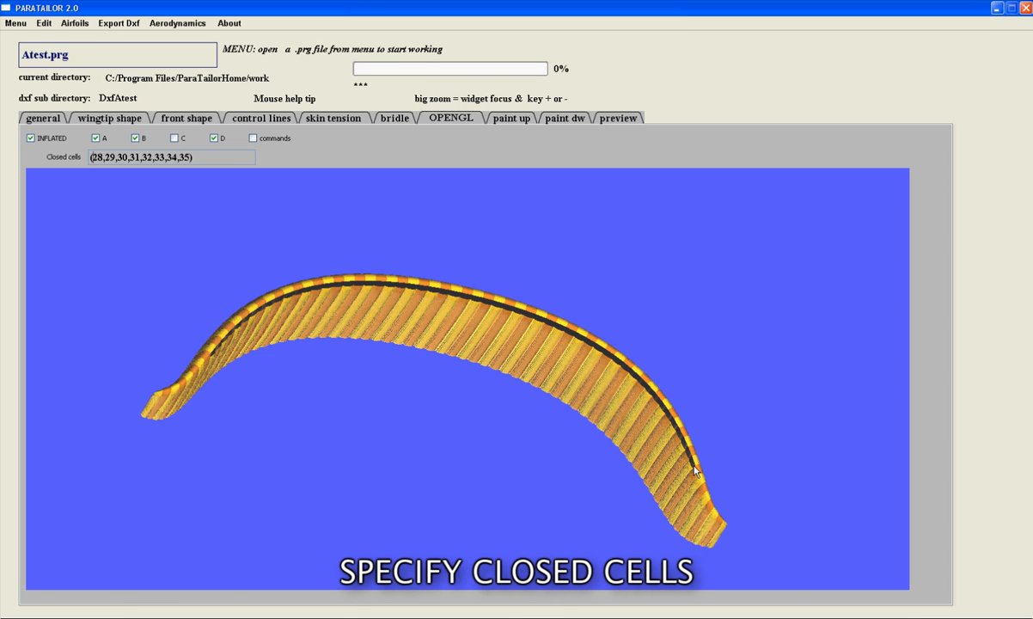
pyautogui.write('27')
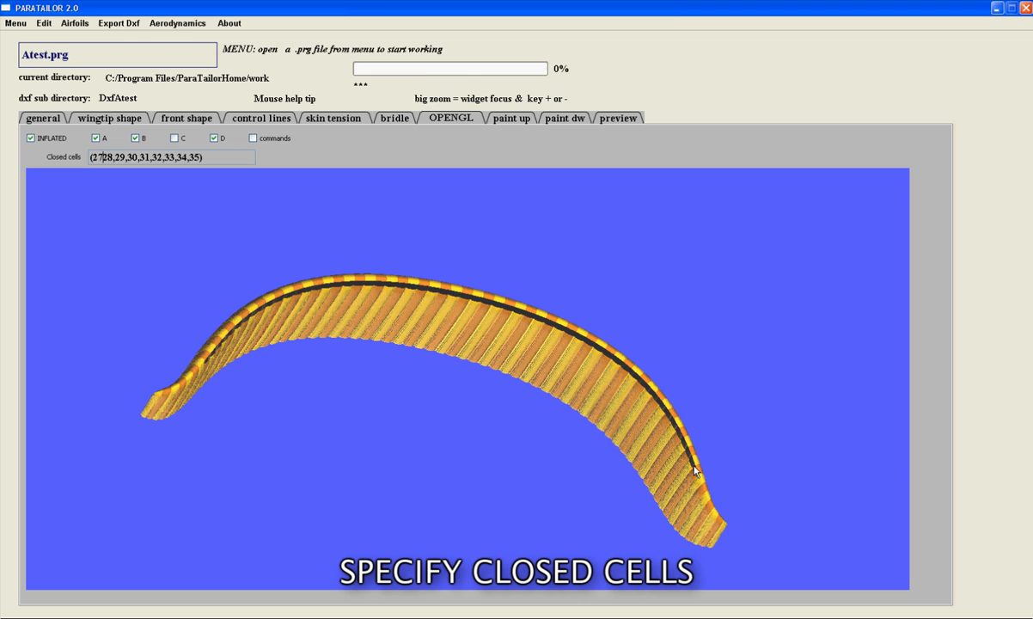
pyautogui.write(',')
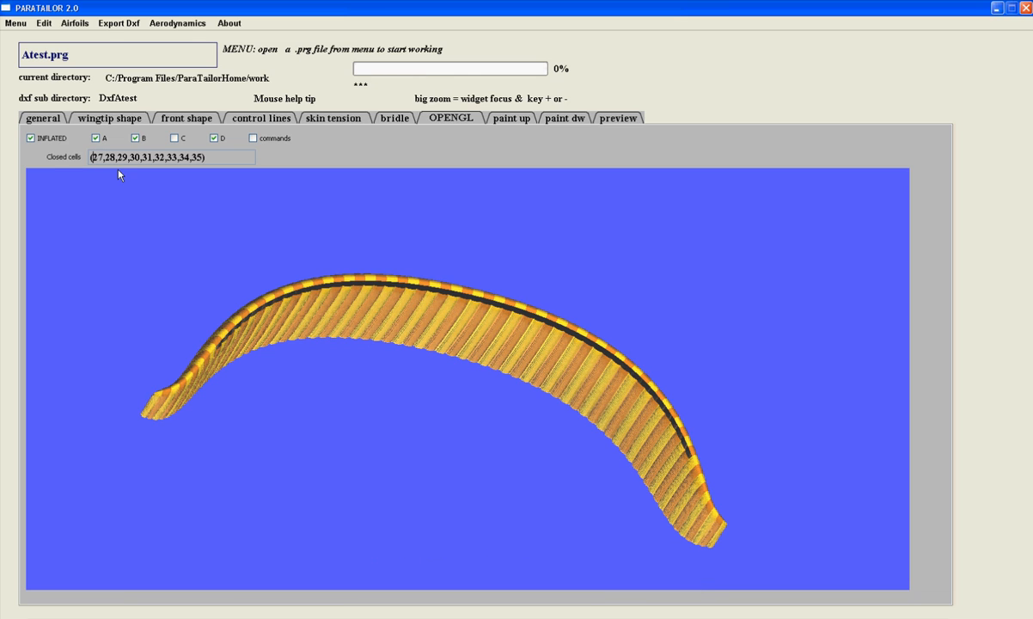
pyautogui.write('26,')
# Open the upper side design view of the flat canopy and arrange it above the design lines.
pyautogui.click(519, 121)
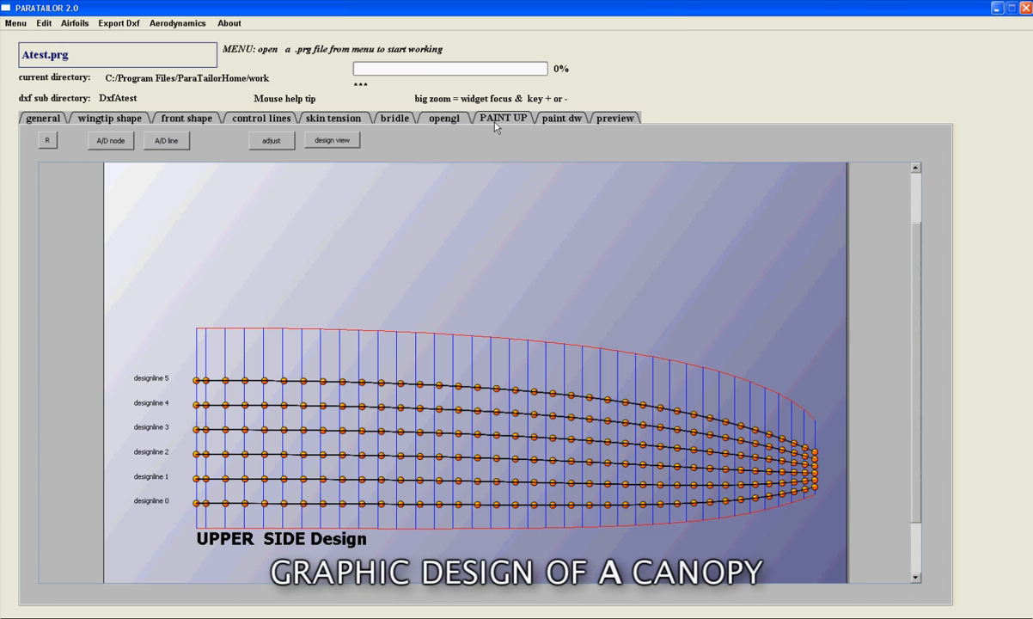
pyautogui.click(557, 119)
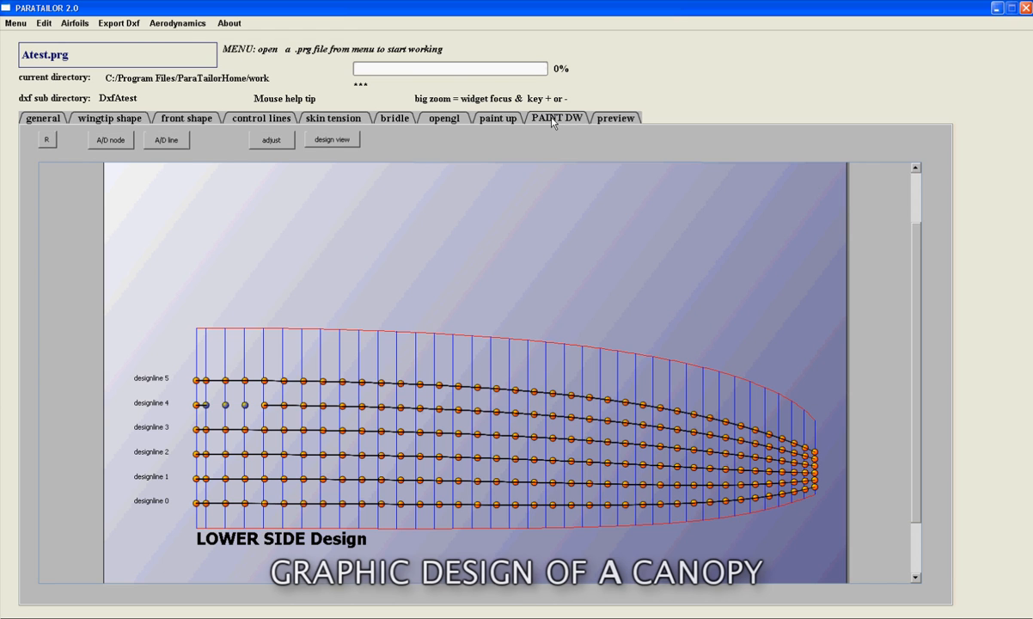
pyautogui.click(507, 119)
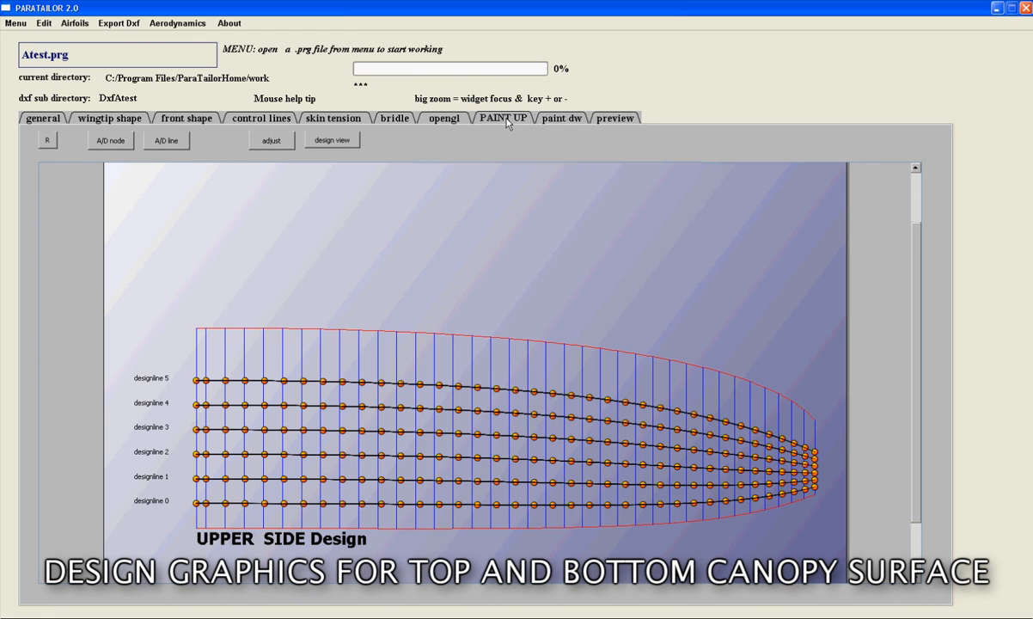
pyautogui.click(332, 141)
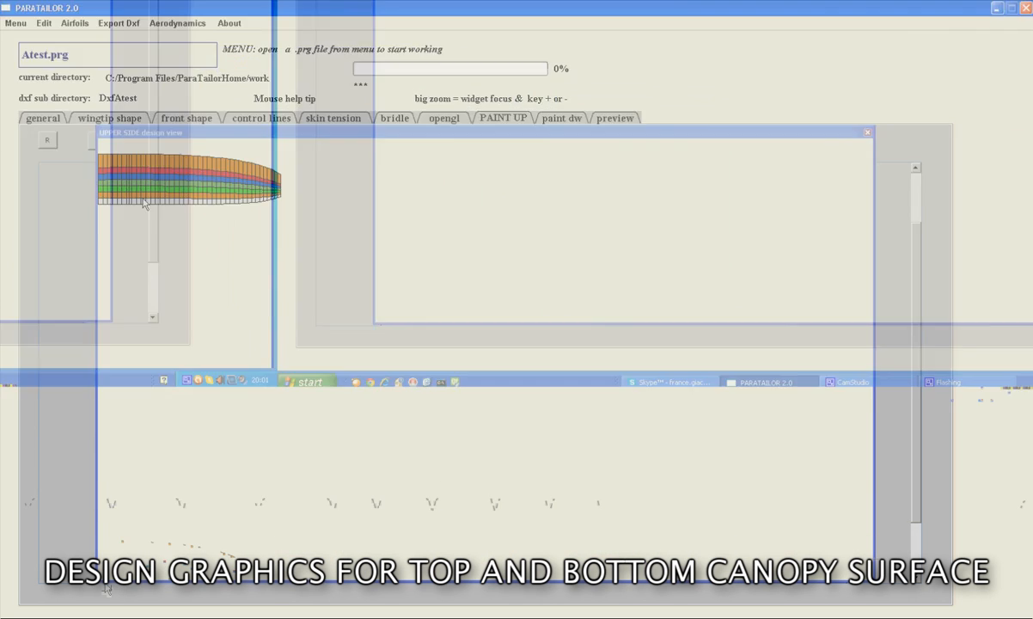
pyautogui.moveTo(179, 237); pyautogui.dragTo(432, 216)
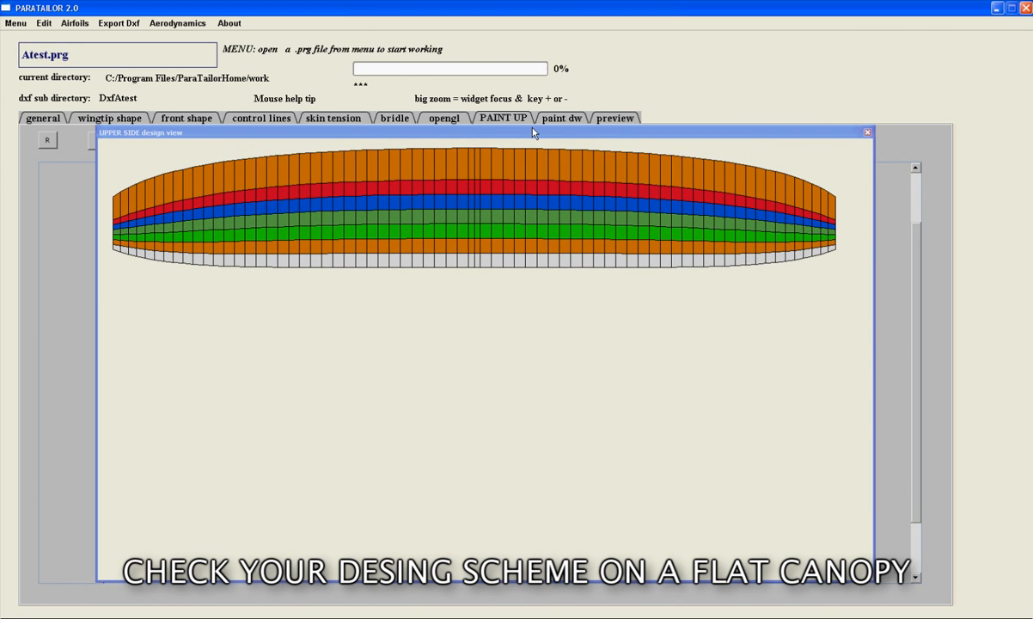
pyautogui.moveTo(532, 128)
pyautogui.mouseDown()
pyautogui.moveTo(530, 290)
pyautogui.moveTo(556, 424)
pyautogui.moveTo(516, 172)
pyautogui.mouseUp()
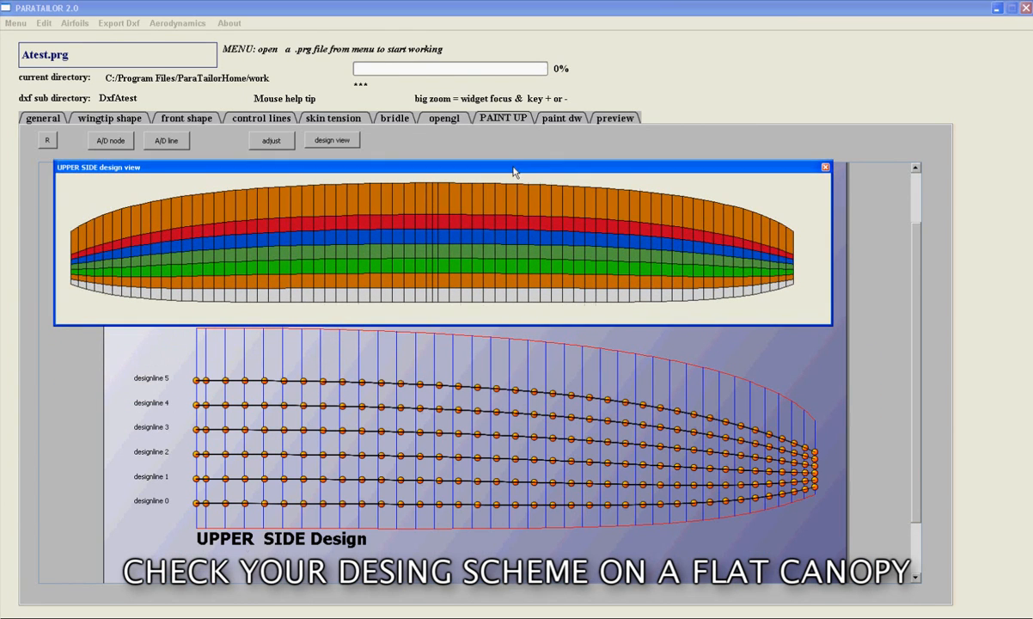
# Deactivate designline 4 and designline 1 in the upper side design.
pyautogui.click(206, 411)
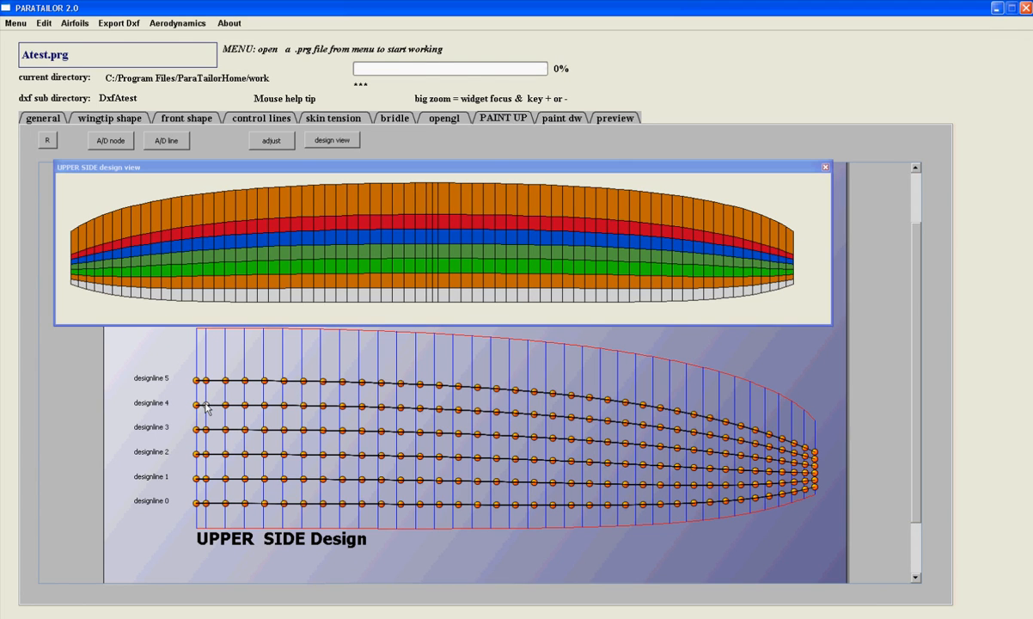
pyautogui.click(206, 409)
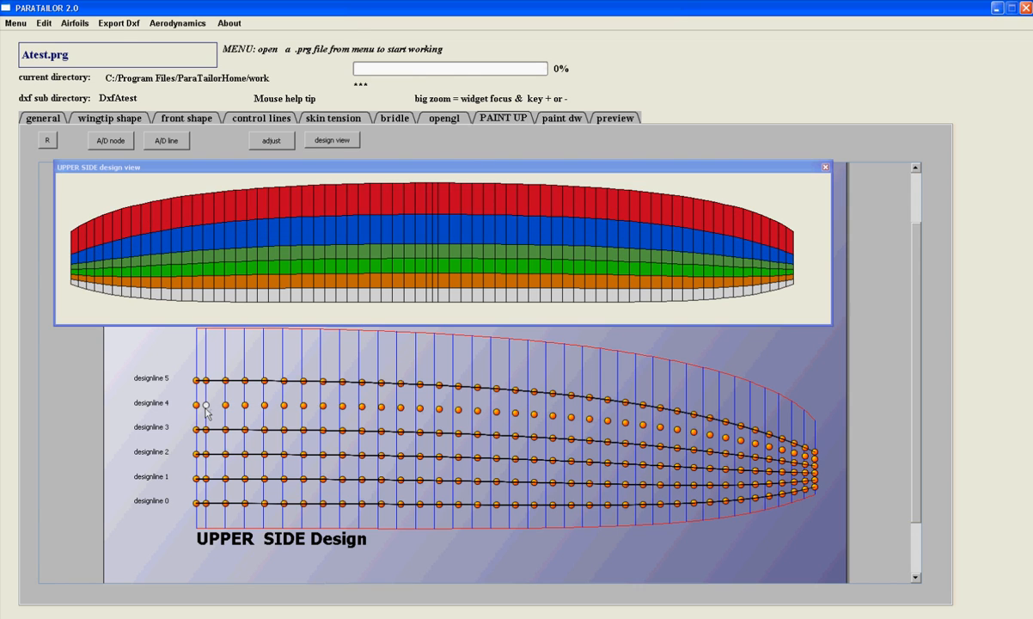
pyautogui.click(197, 480)
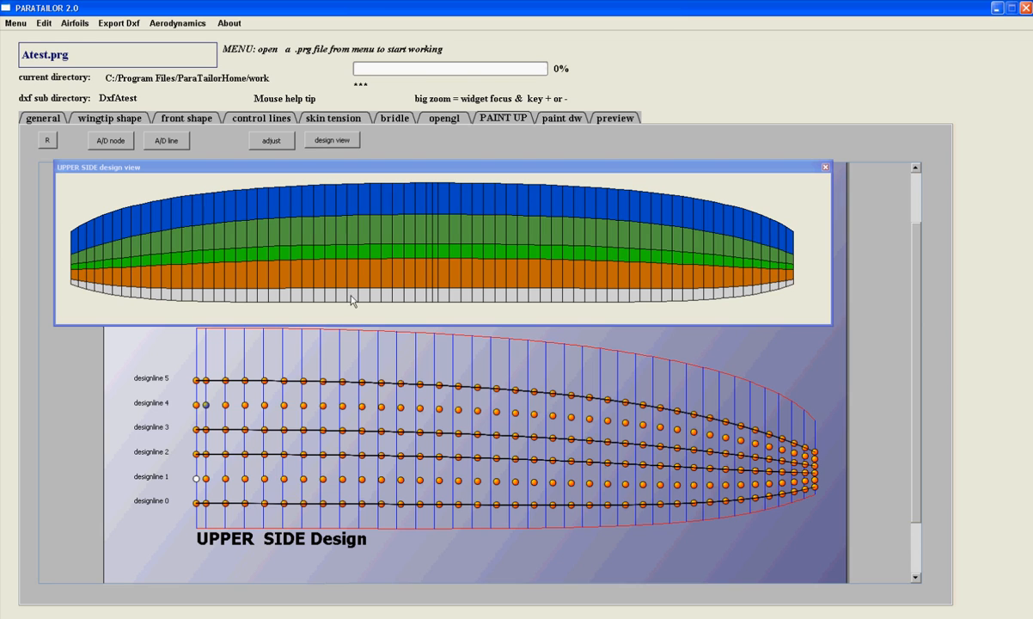
# Raise three mid-span nodes of designline 5 toward the upper outline, forming one wide peak and one narrow peak.
pyautogui.moveTo(400, 384); pyautogui.dragTo(397, 334)
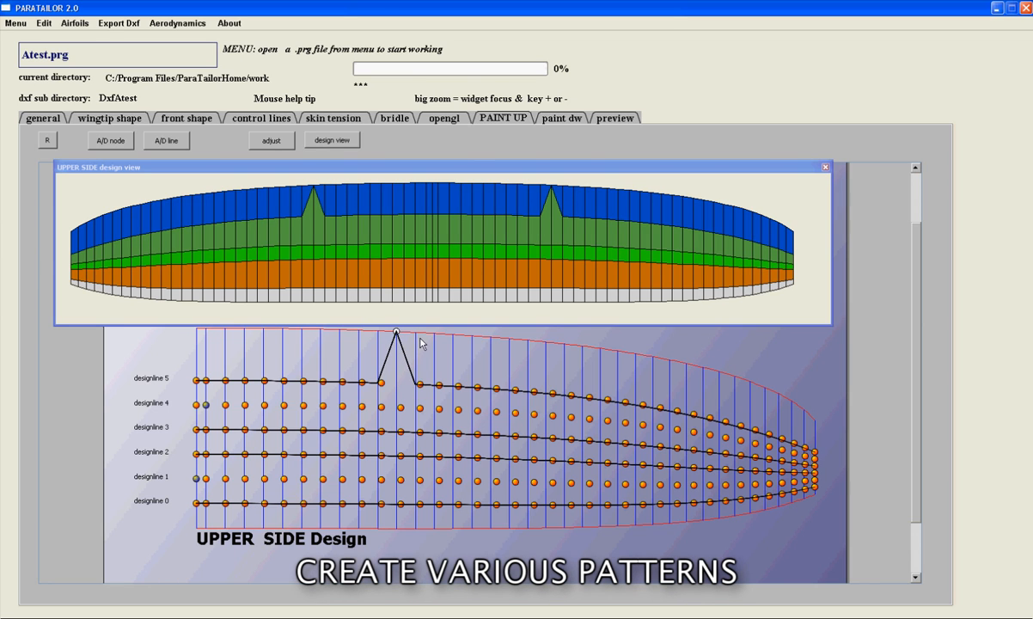
pyautogui.moveTo(421, 388); pyautogui.dragTo(432, 341)
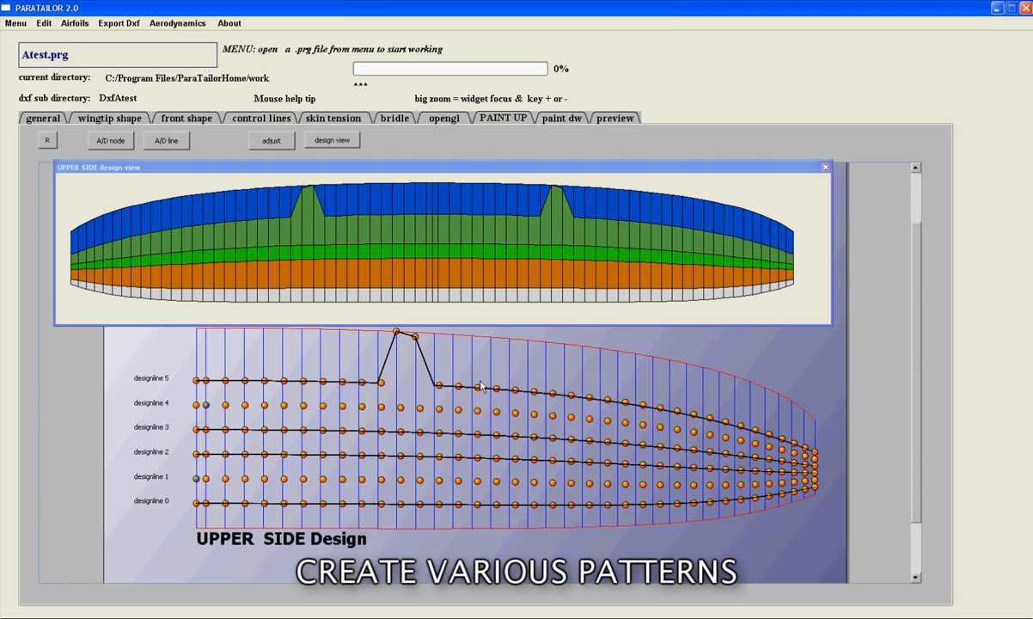
pyautogui.moveTo(478, 390); pyautogui.dragTo(475, 365)
pyautogui.click(471, 347)
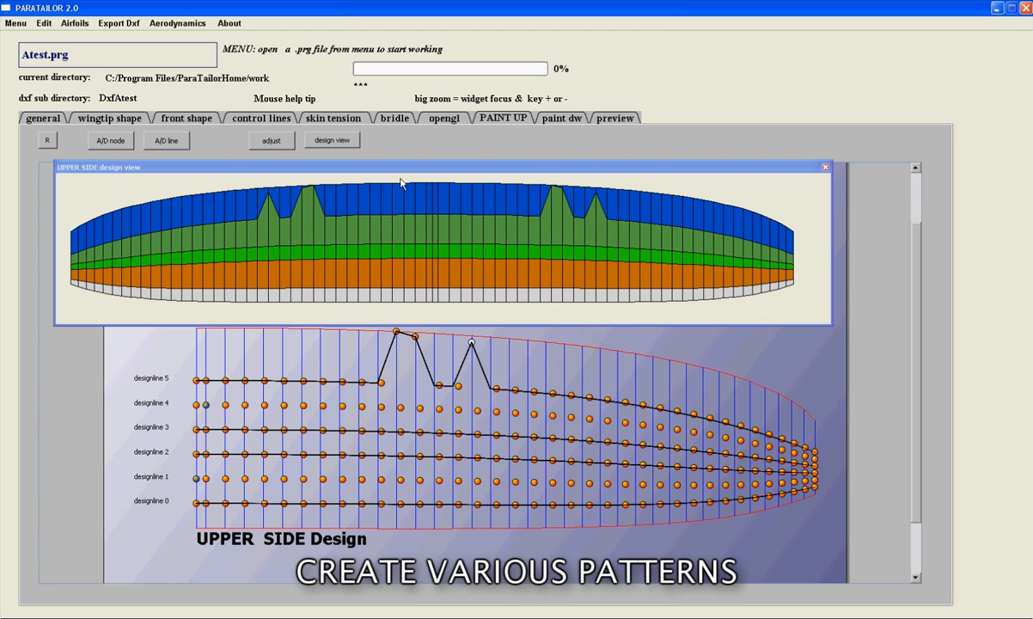
# Adjust the nodes onto the rib lines and raise two more single-node peaks on designline 5 toward the wingtip.
pyautogui.click(269, 141)
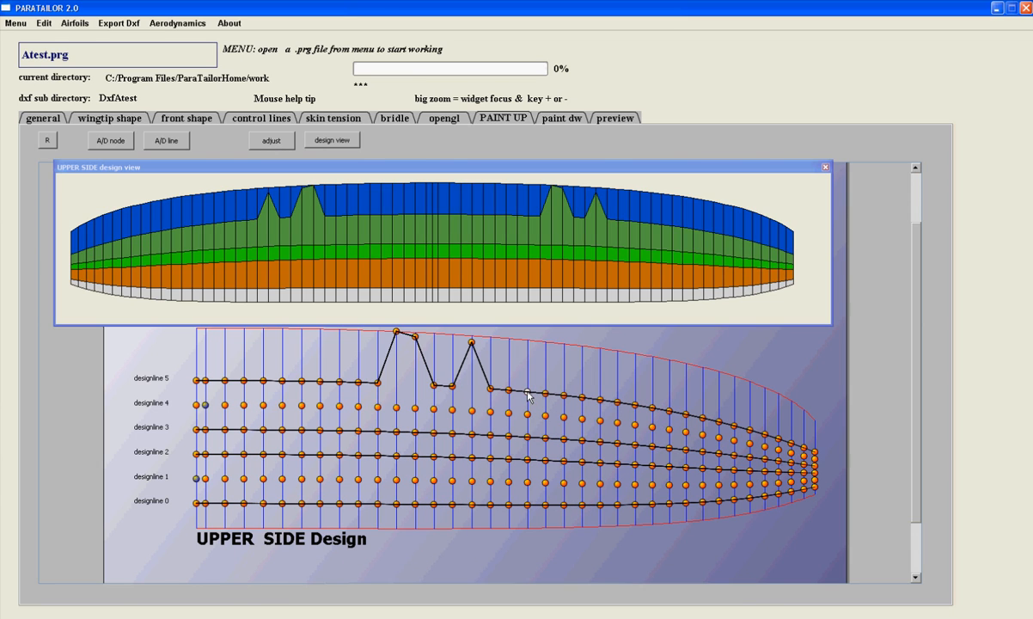
pyautogui.moveTo(527, 395); pyautogui.dragTo(528, 353)
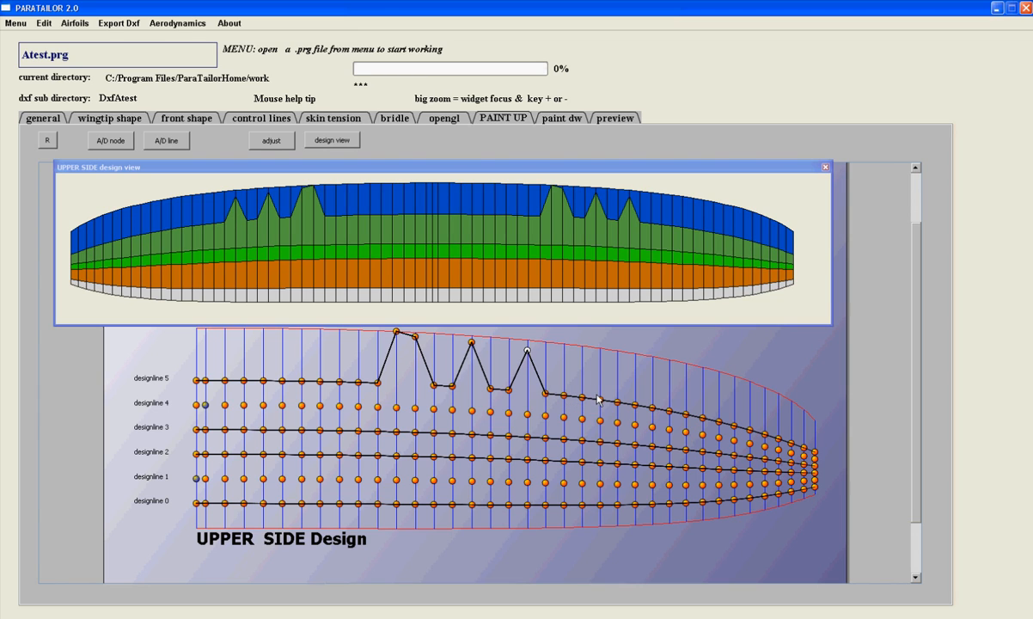
pyautogui.moveTo(599, 402); pyautogui.dragTo(600, 358)
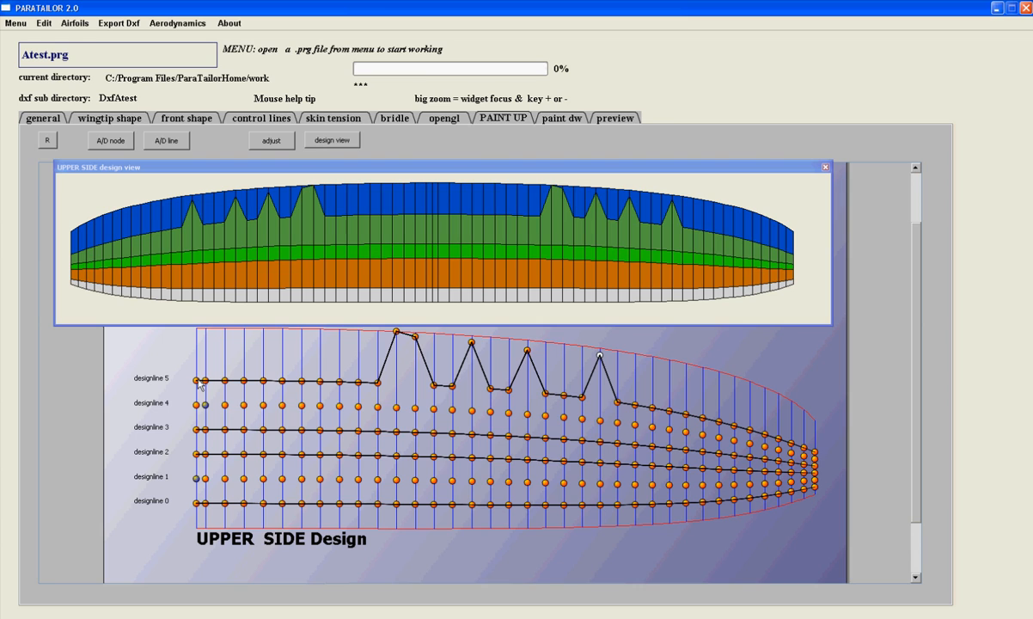
# Raise designline 5's centre node, shape the next four nodes into a smooth descending curve, and close the design view.
pyautogui.moveTo(197, 381); pyautogui.dragTo(195, 342)
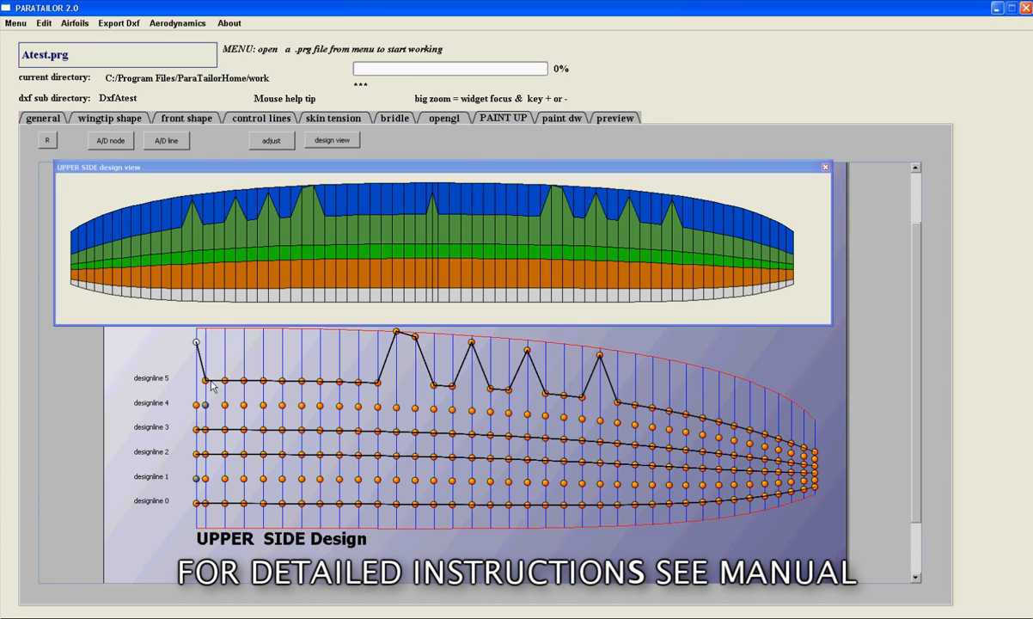
pyautogui.moveTo(205, 379); pyautogui.dragTo(263, 379)
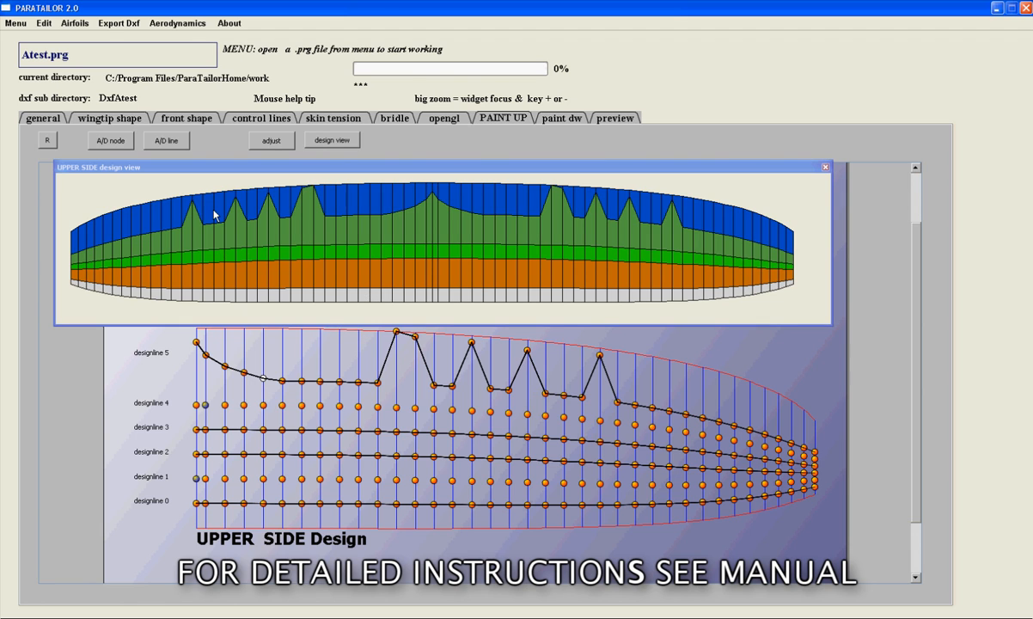
pyautogui.scroll(-4, 201, 221)
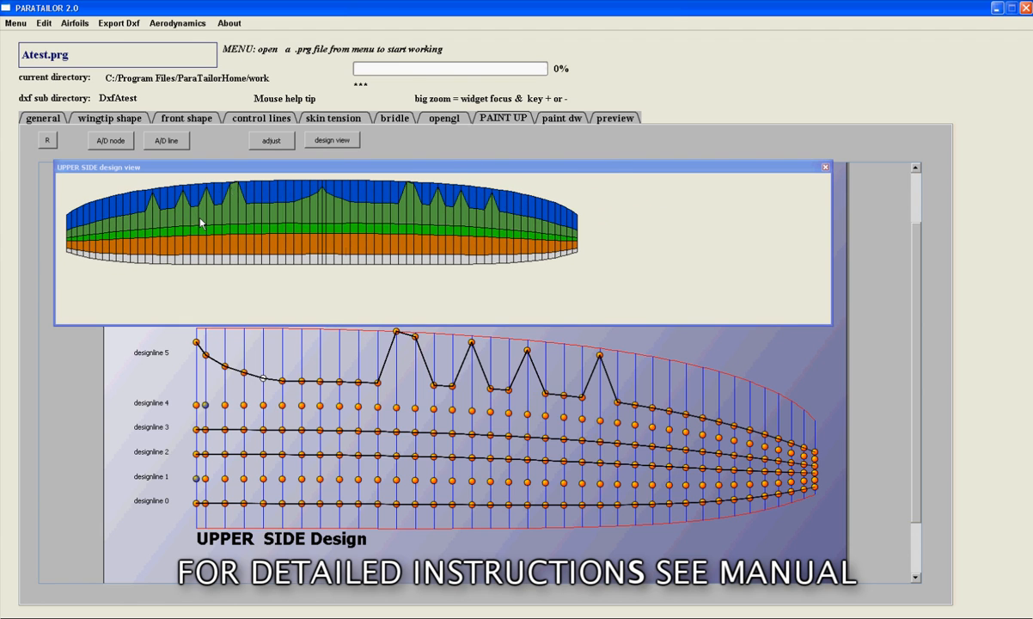
pyautogui.click(823, 169)
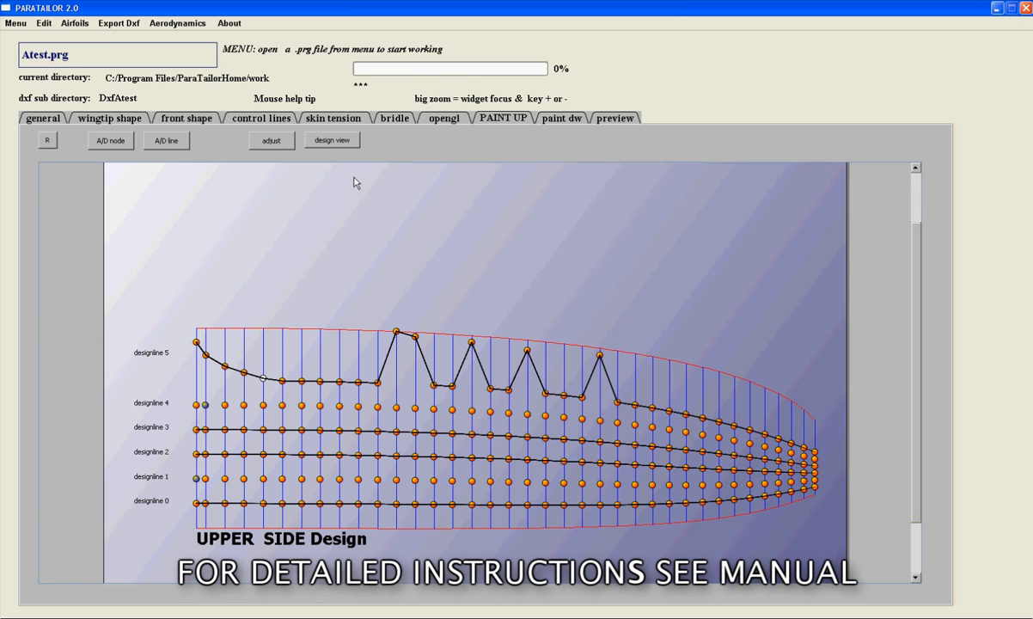
# Reactivate the three disabled nodes near the centre of designline 4 in the lower side design.
pyautogui.click(561, 119)
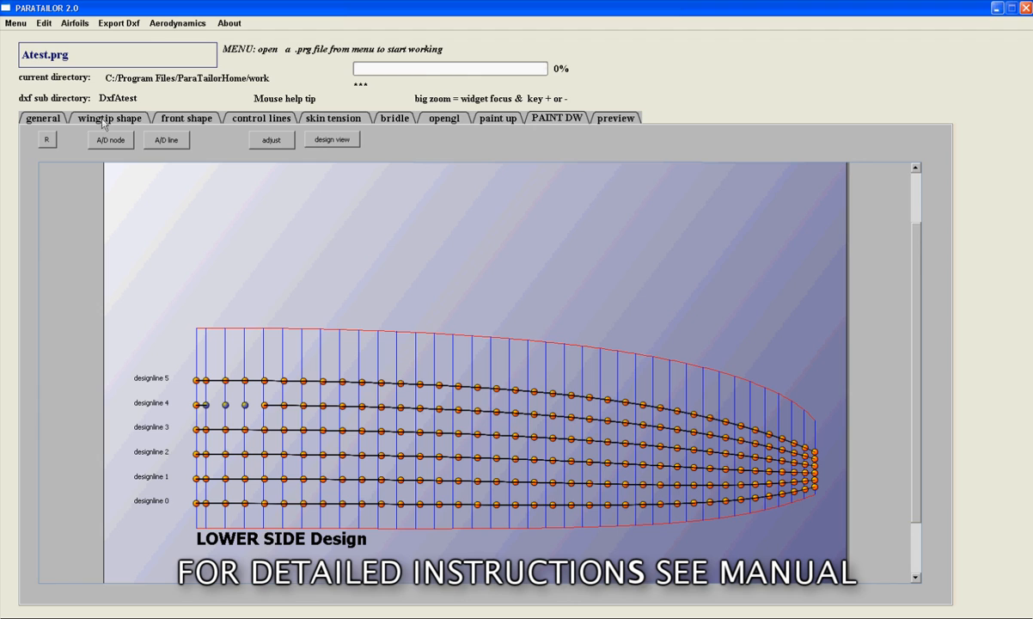
pyautogui.click(207, 402)
pyautogui.click(224, 405)
pyautogui.click(245, 405)
# Preview the upper surface patterns, first plain and then divided according to the upper design.
pyautogui.click(609, 120)
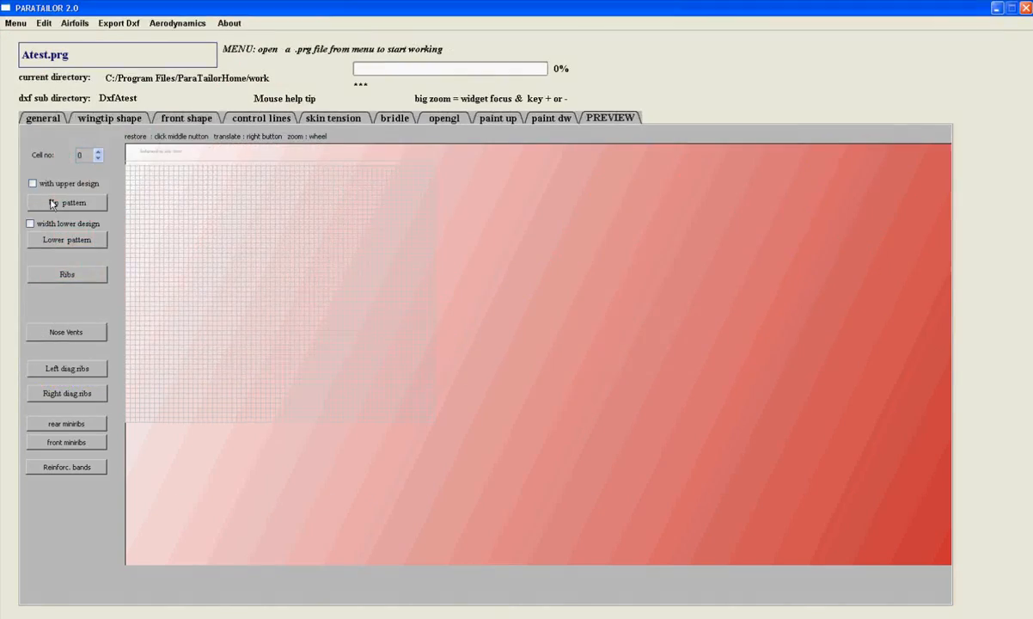
pyautogui.click(51, 203)
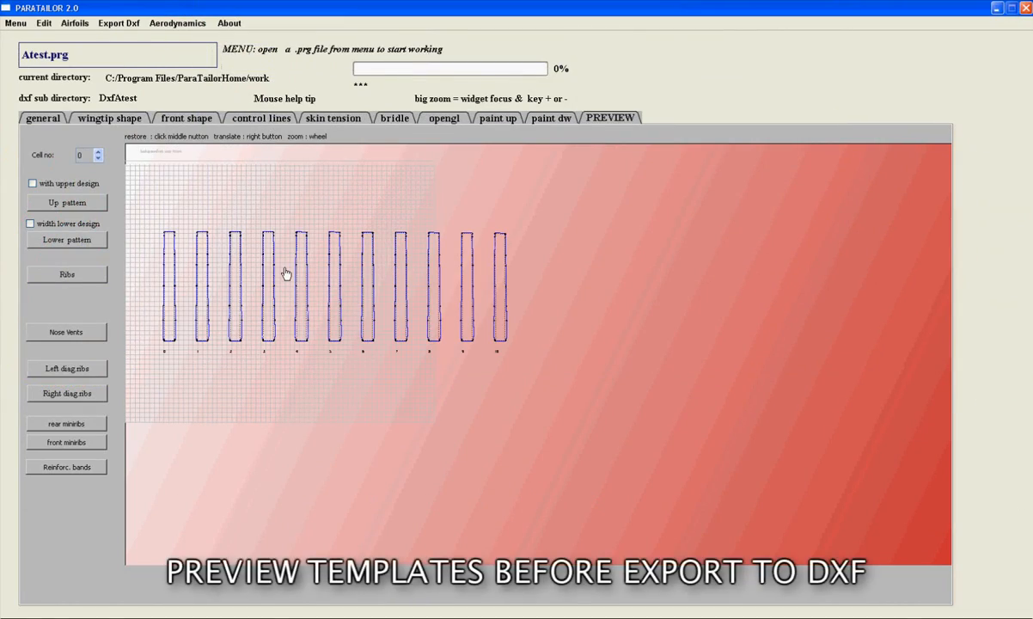
pyautogui.scroll(2, 287, 273)
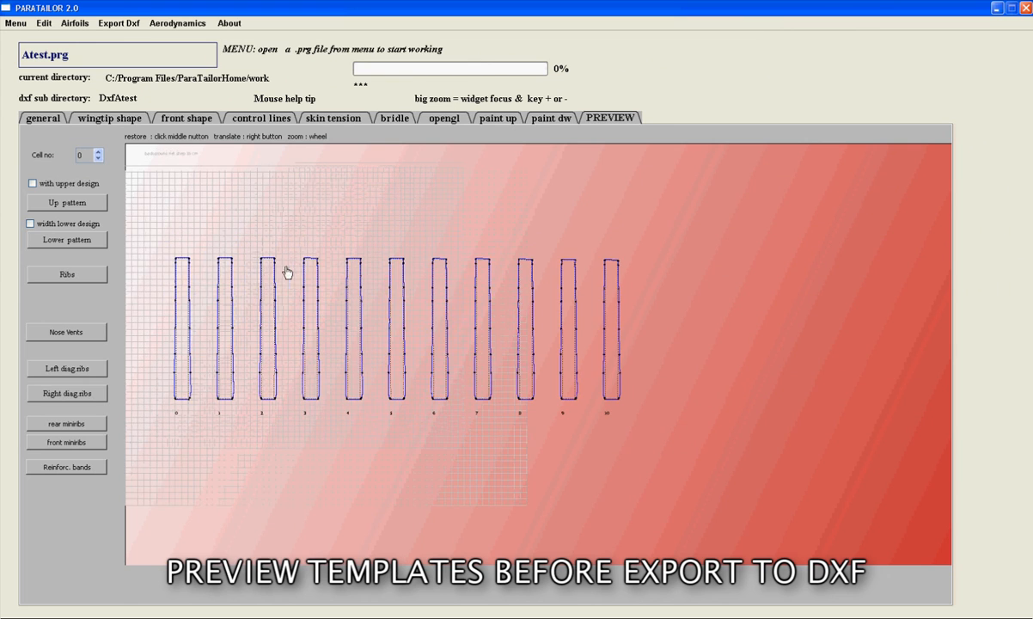
pyautogui.click(33, 184)
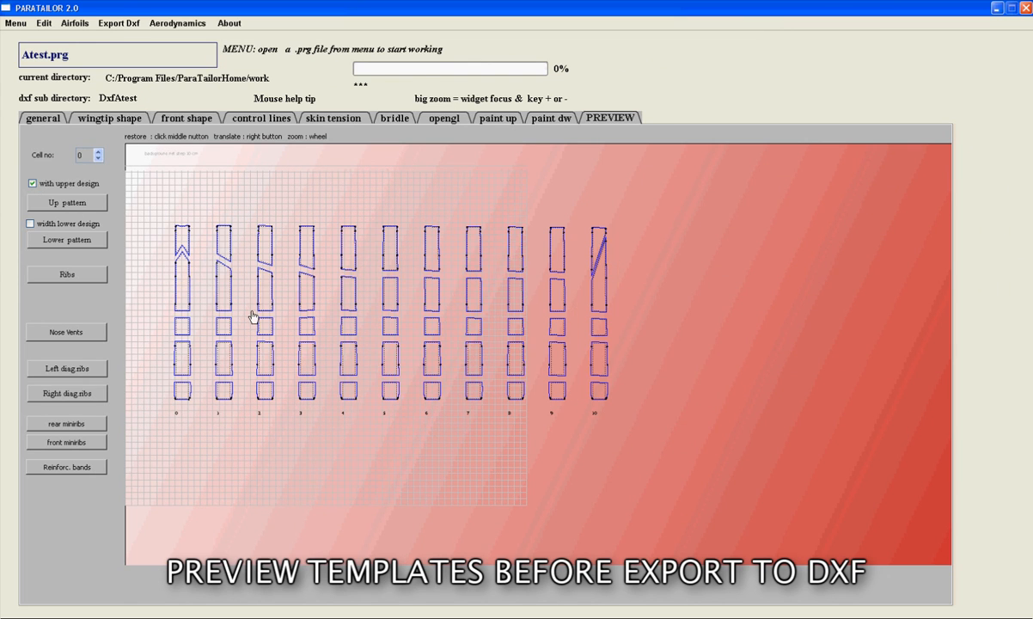
pyautogui.scroll(-1, 261, 306)
pyautogui.scroll(2, 261, 306)
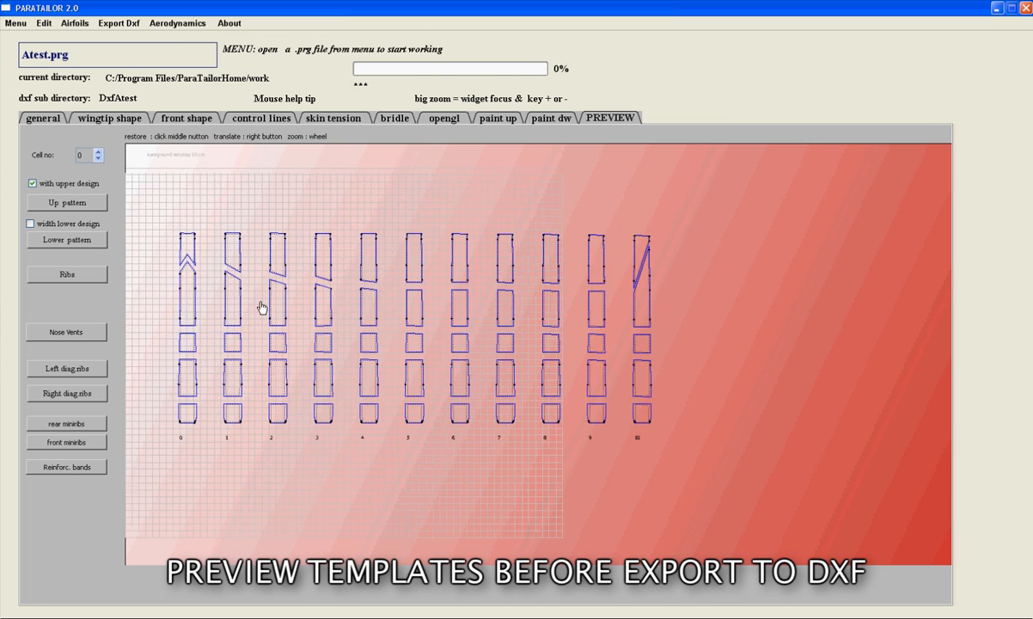
pyautogui.scroll(2, 255, 318)
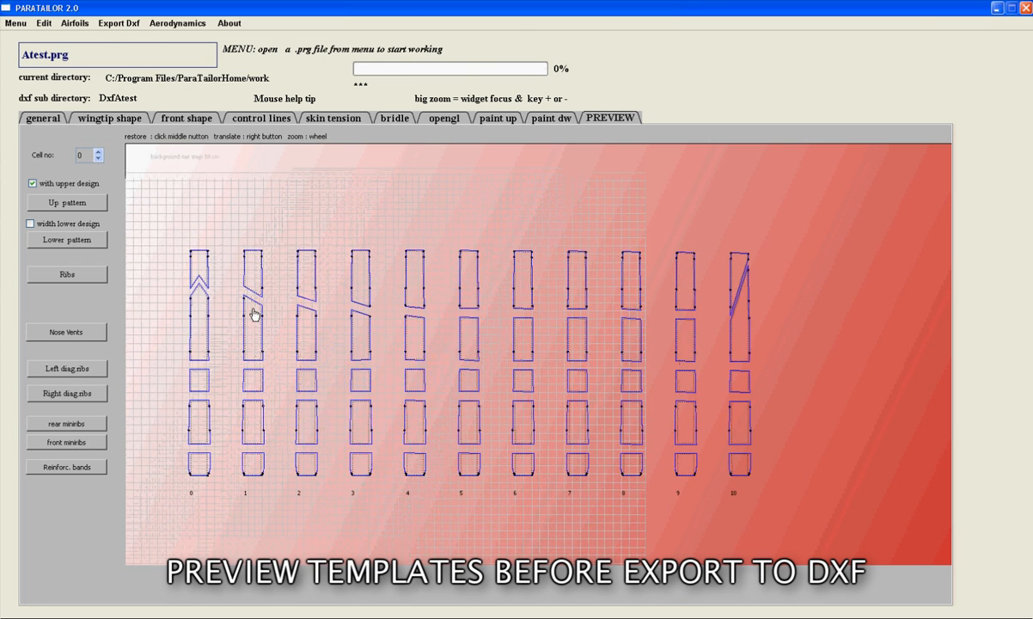
# Preview the lower surface patterns, first plain and then divided according to the lower design.
pyautogui.click(40, 241)
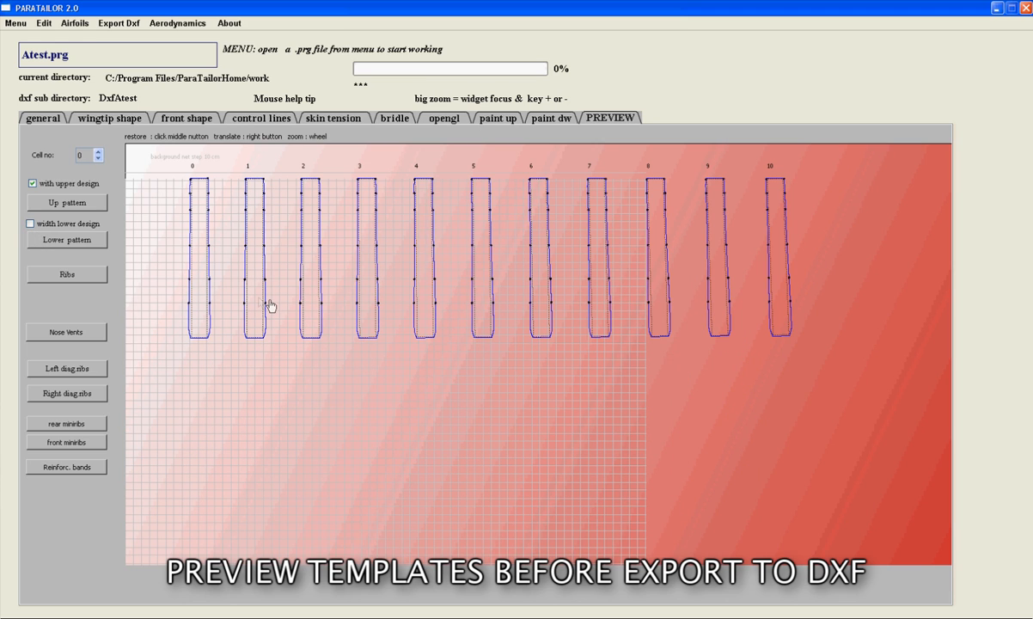
pyautogui.click(31, 223)
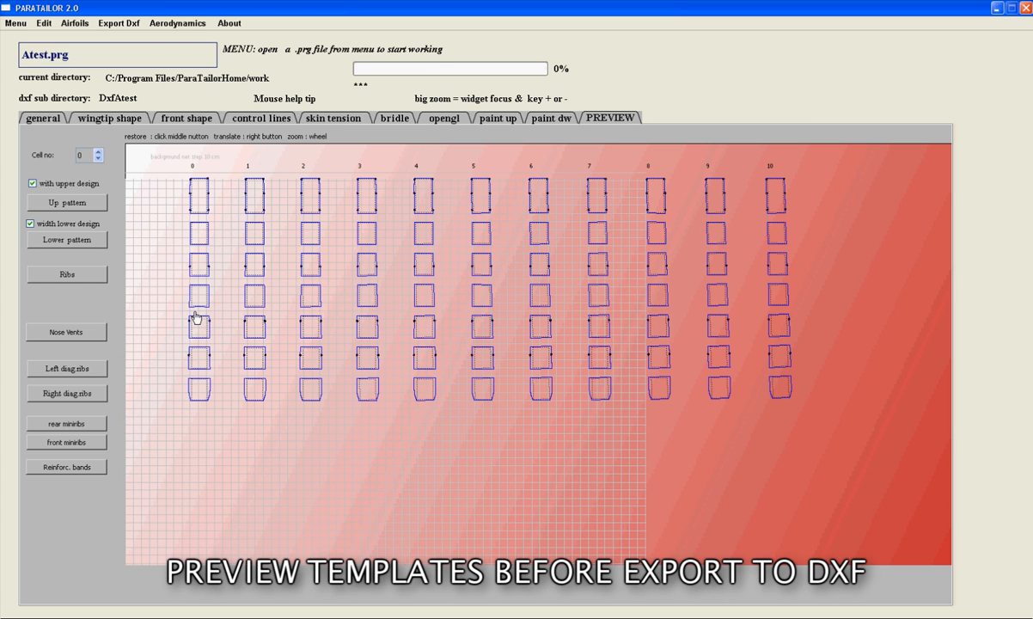
pyautogui.scroll(1, 196, 317)
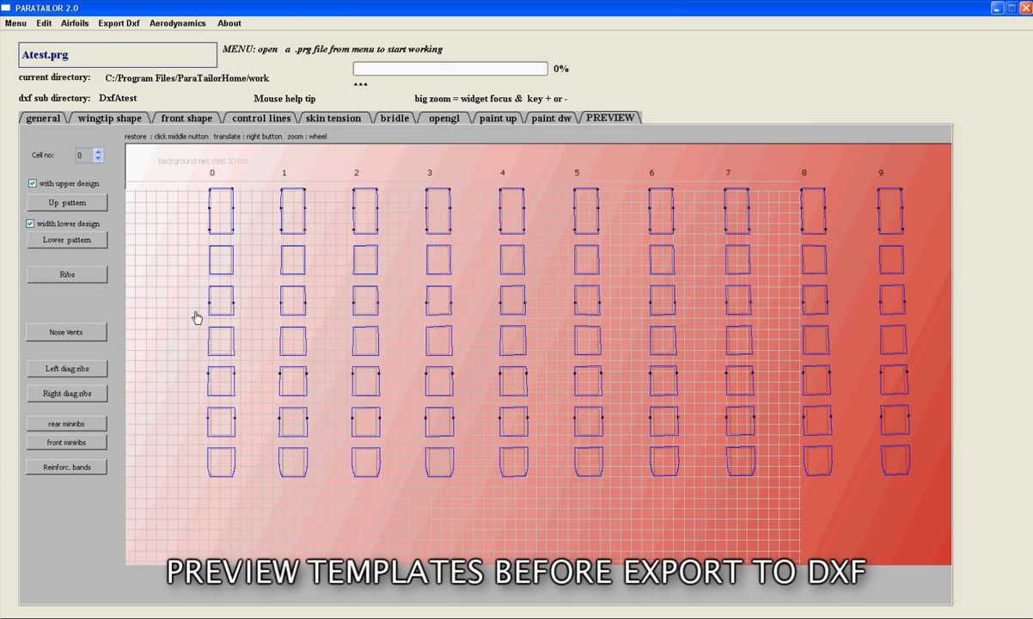
# Preview the rib patterns and the nose vent patterns.
pyautogui.scroll(-1, 196, 318)
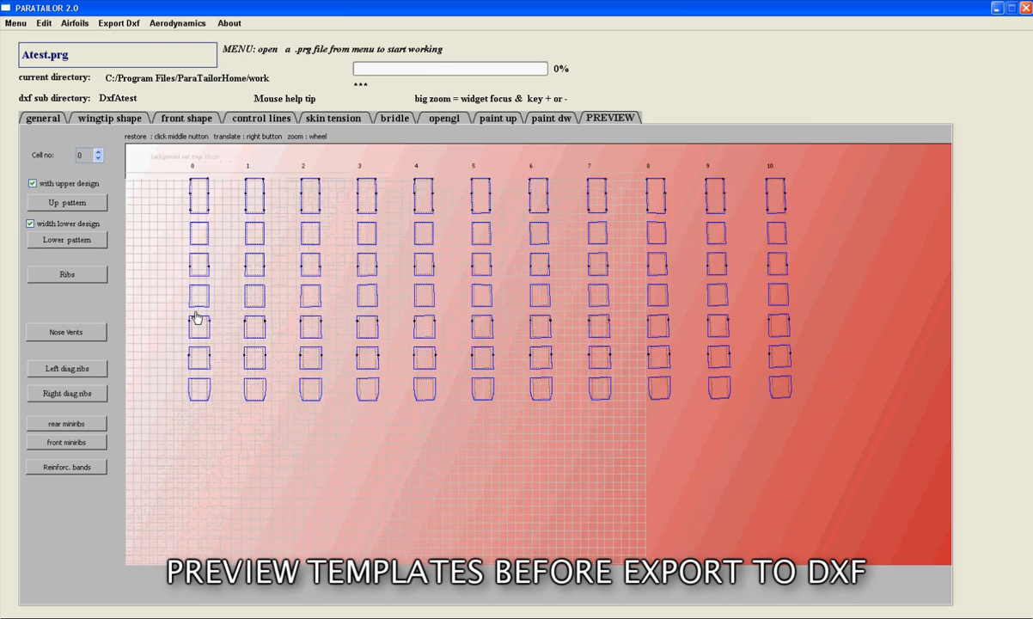
pyautogui.click(60, 271)
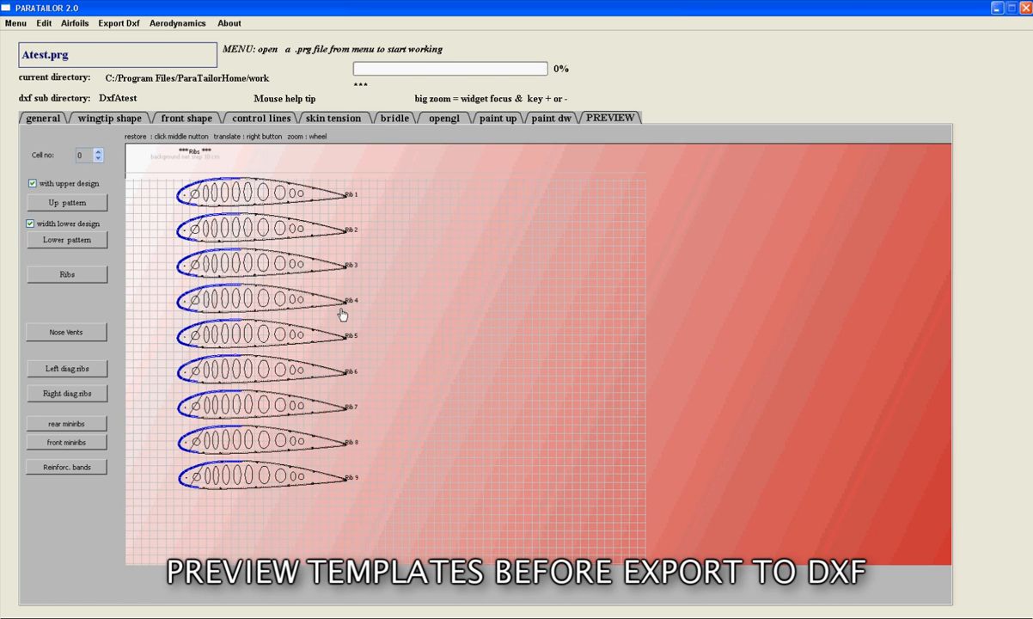
pyautogui.scroll(2, 326, 288)
pyautogui.scroll(-2, 289, 289)
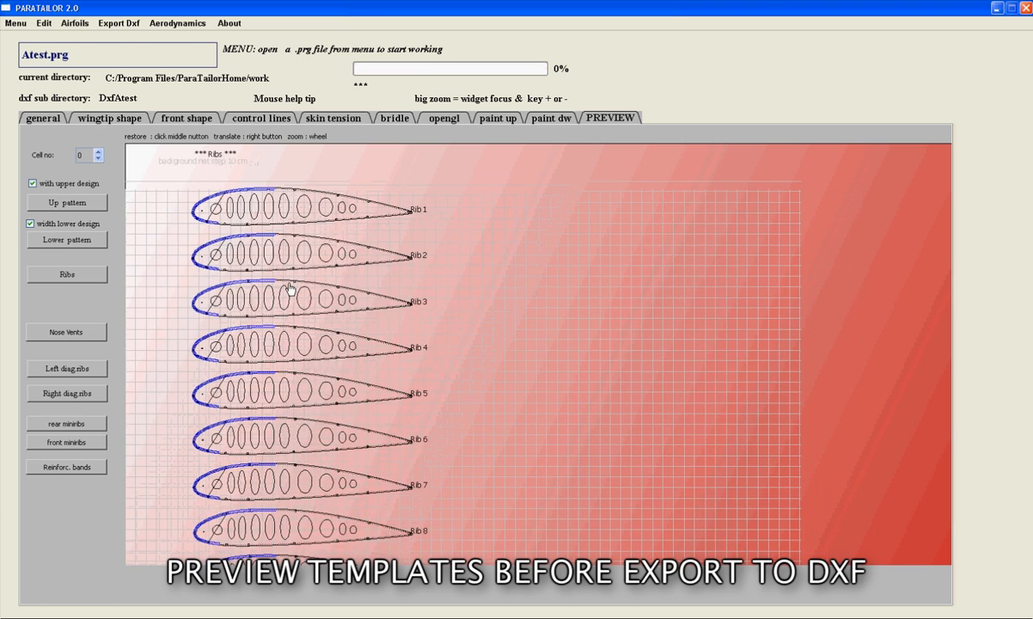
pyautogui.click(76, 334)
pyautogui.scroll(2, 318, 266)
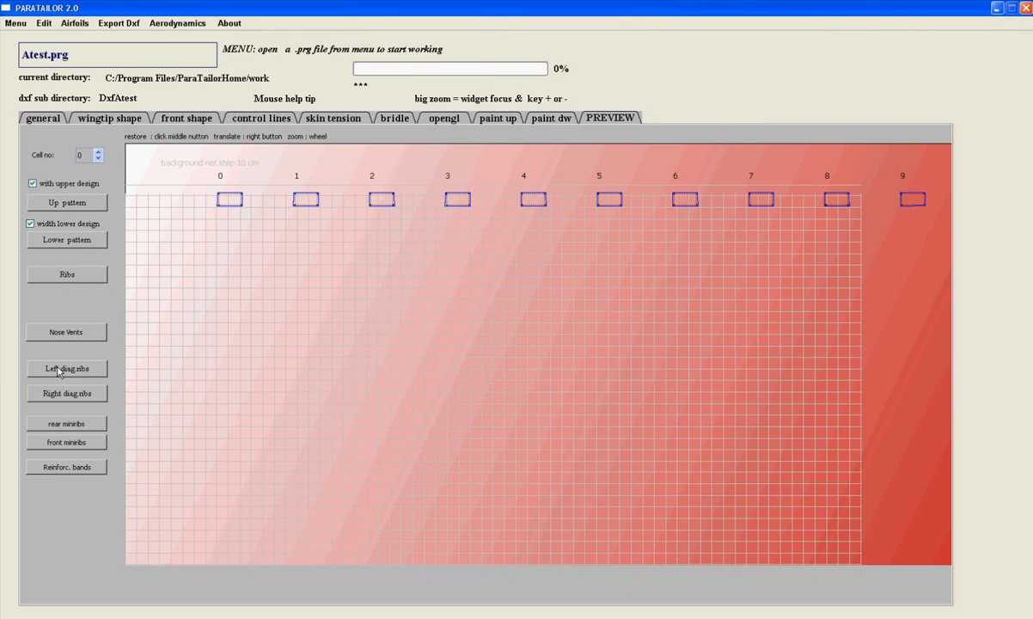
# Preview the left diagonal rib patterns and examine the first ones, LD2 to LD4, up close.
pyautogui.click(59, 369)
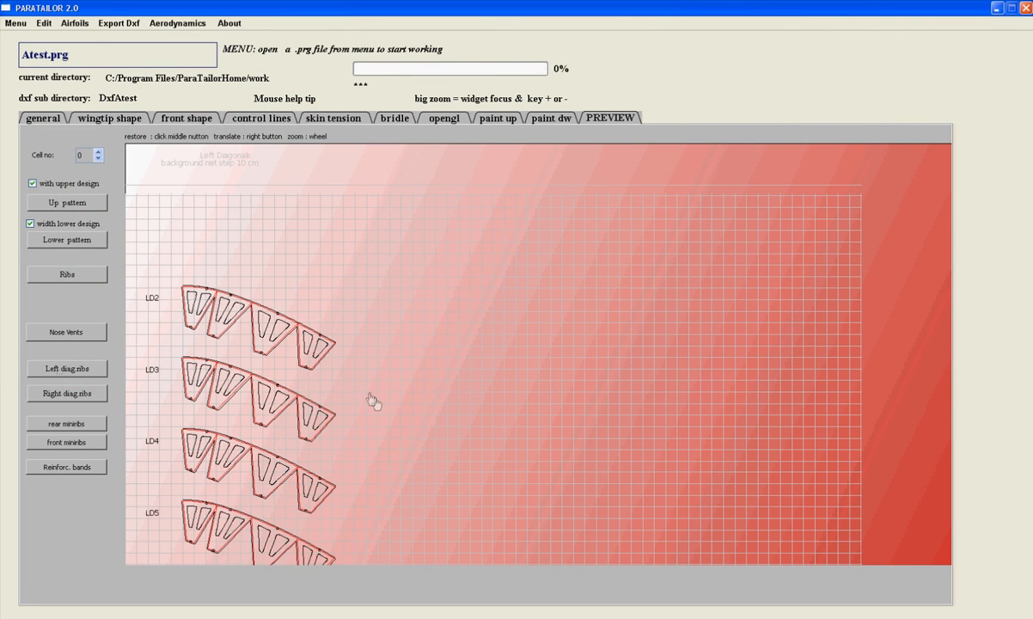
pyautogui.moveTo(375, 404); pyautogui.dragTo(434, 308, button='right')
pyautogui.scroll(3, 434, 307)
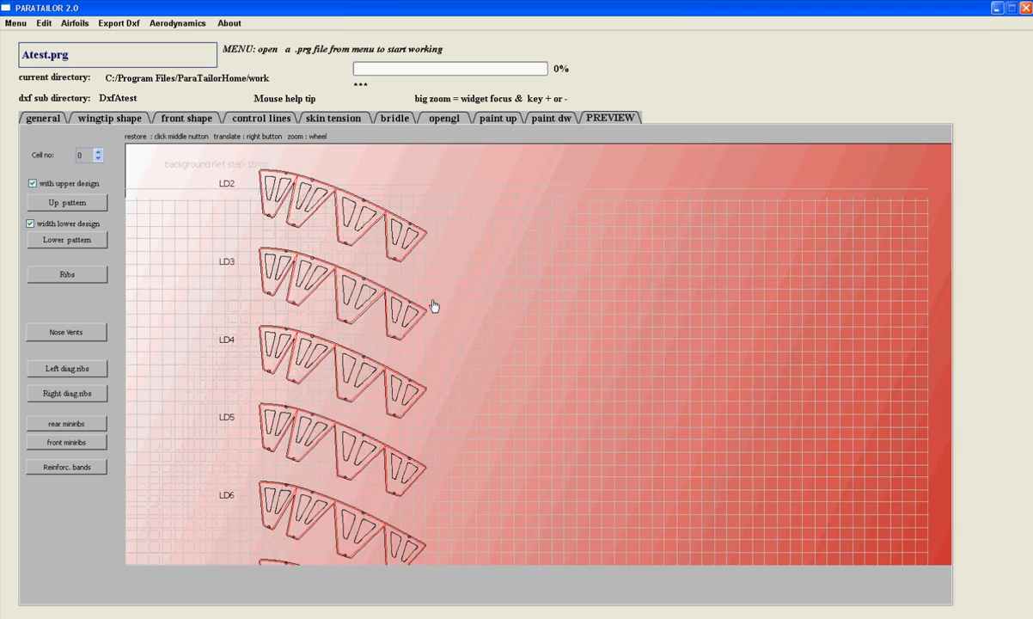
pyautogui.scroll(1, 556, 335)
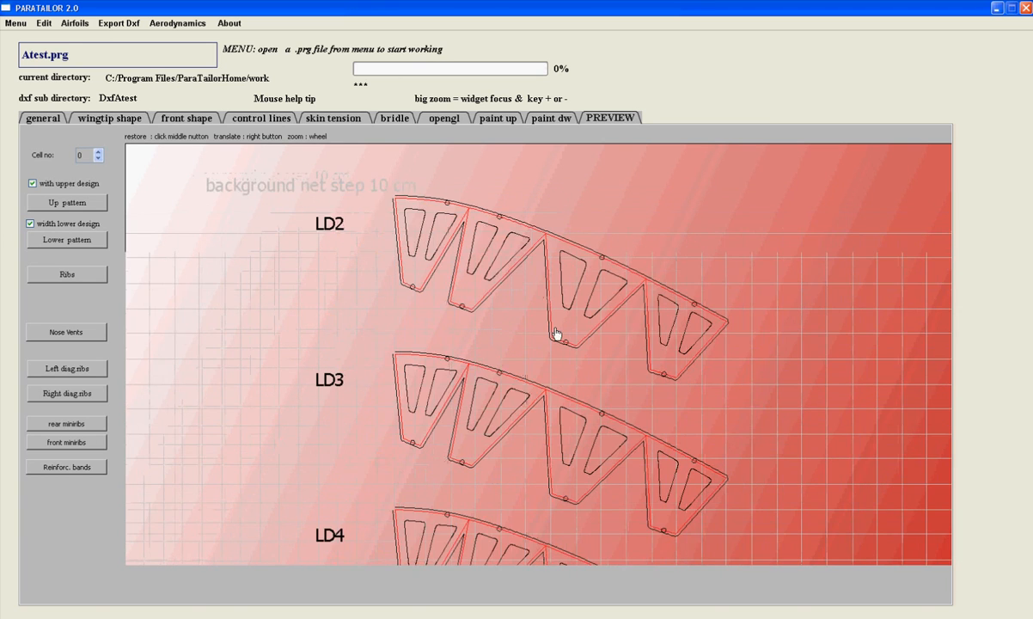
pyautogui.moveTo(556, 334); pyautogui.dragTo(513, 327, button='right')
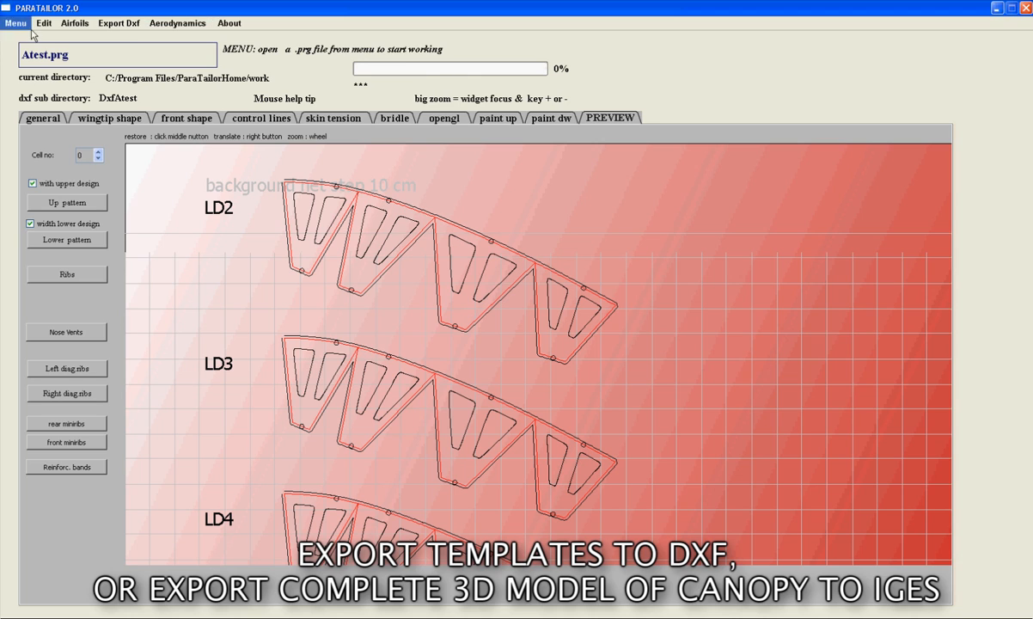
# Open the apame potential flow analysis for the project.
pyautogui.click(119, 24)
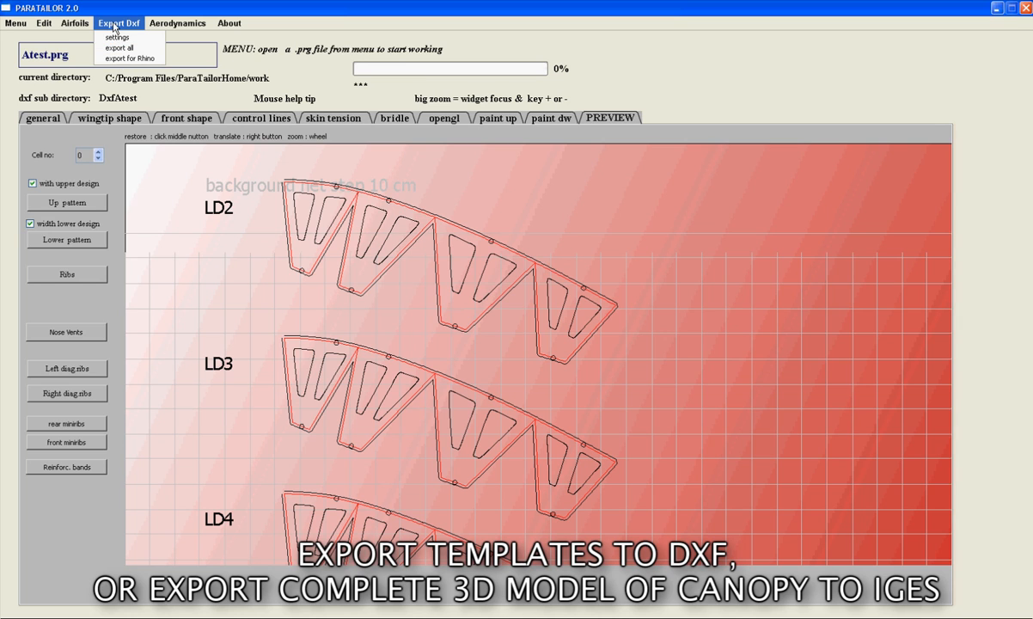
pyautogui.moveTo(179, 25)
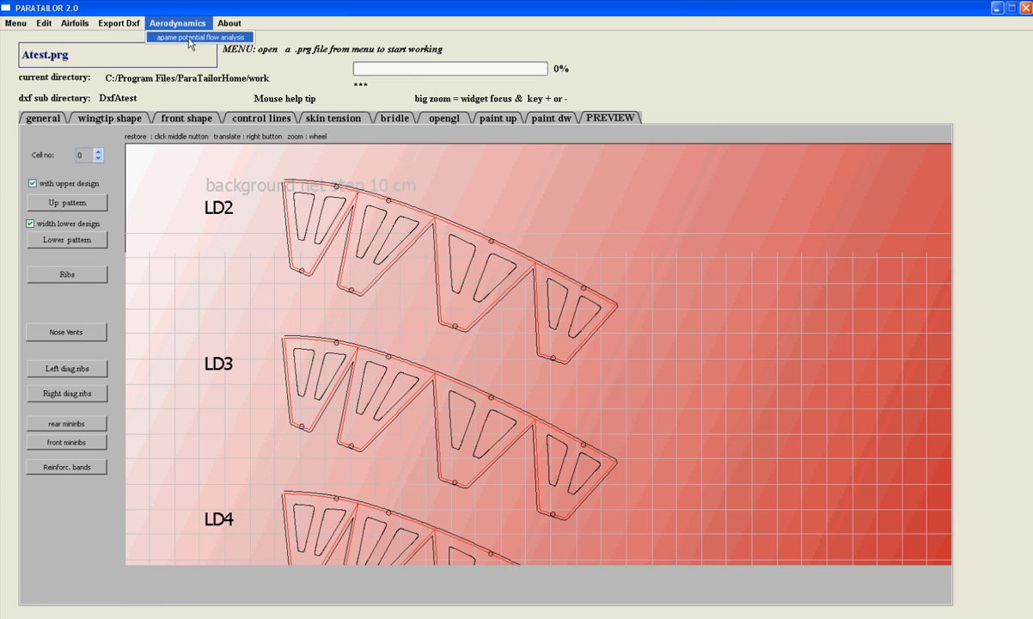
pyautogui.click(189, 38)
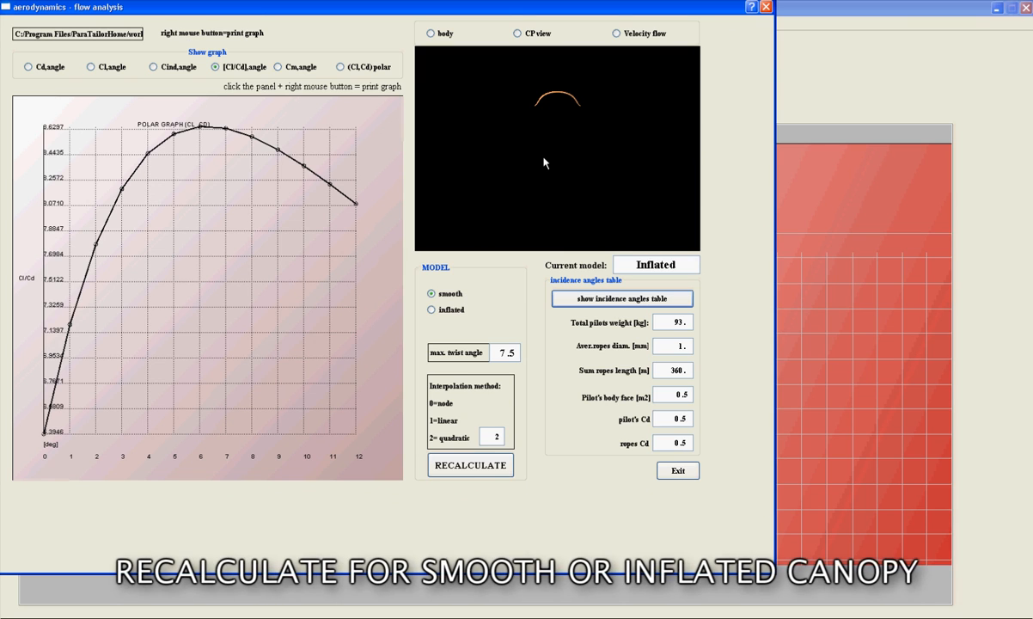
# Inspect the 3D canopy model from several angles, first as a plain body and then in CP view.
pyautogui.moveTo(538, 129); pyautogui.dragTo(534, 134)
pyautogui.scroll(3, 531, 126)
pyautogui.scroll(2, 532, 130)
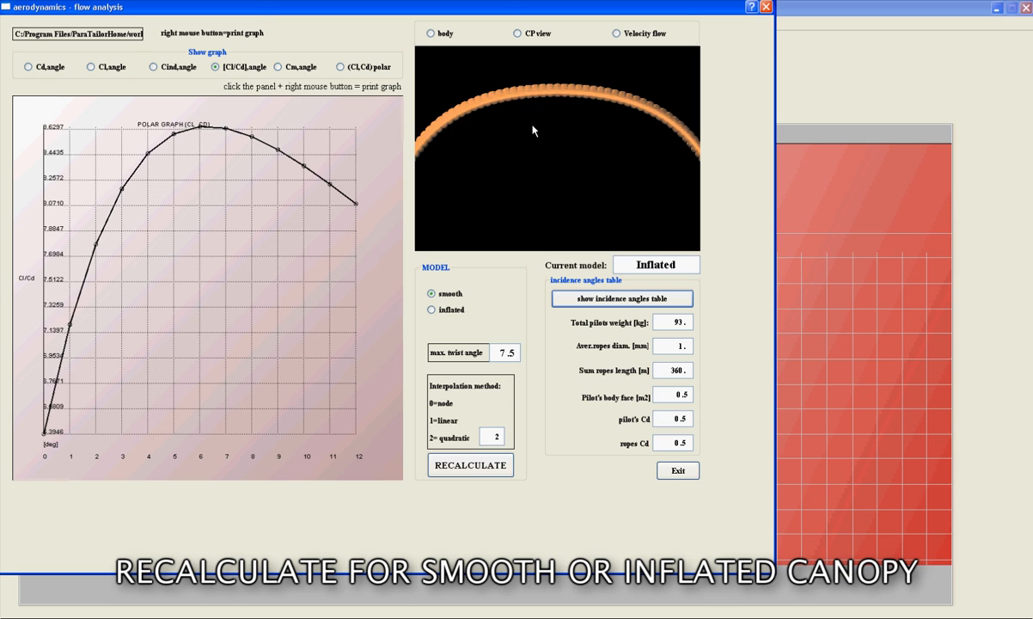
pyautogui.moveTo(537, 165); pyautogui.dragTo(580, 174)
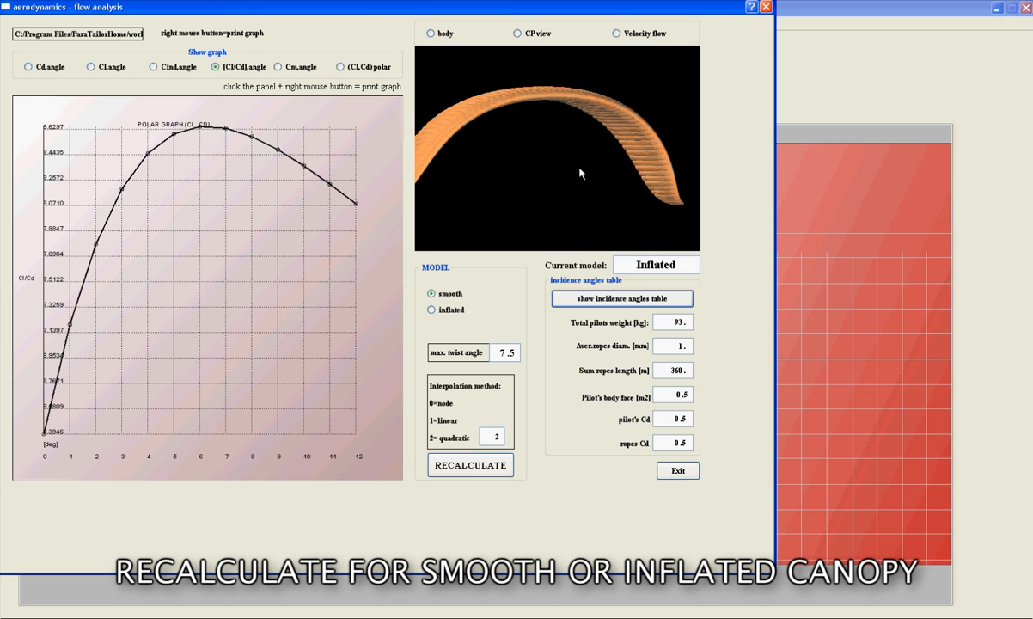
pyautogui.moveTo(465, 184); pyautogui.dragTo(577, 166)
pyautogui.moveTo(680, 160); pyautogui.dragTo(445, 170)
pyautogui.moveTo(604, 175); pyautogui.dragTo(472, 177)
pyautogui.moveTo(583, 185); pyautogui.dragTo(496, 174)
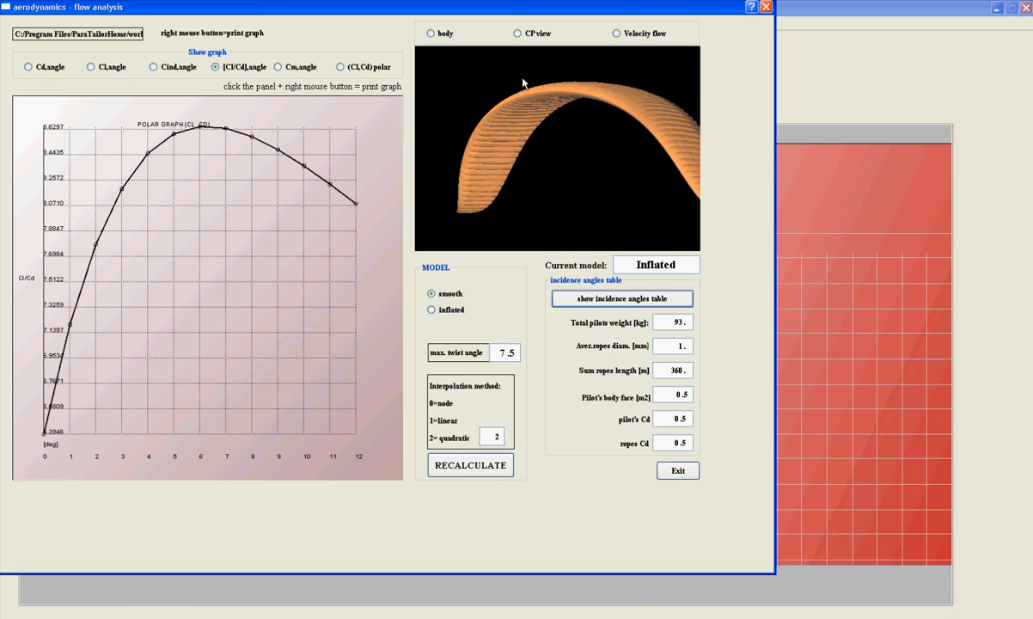
pyautogui.click(517, 34)
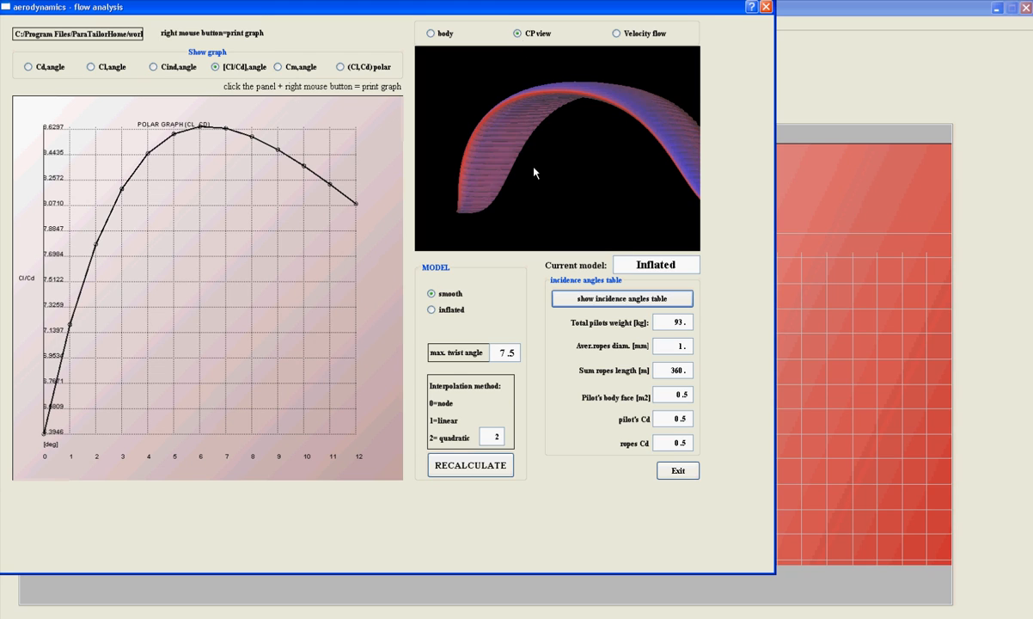
pyautogui.moveTo(526, 189); pyautogui.dragTo(553, 178)
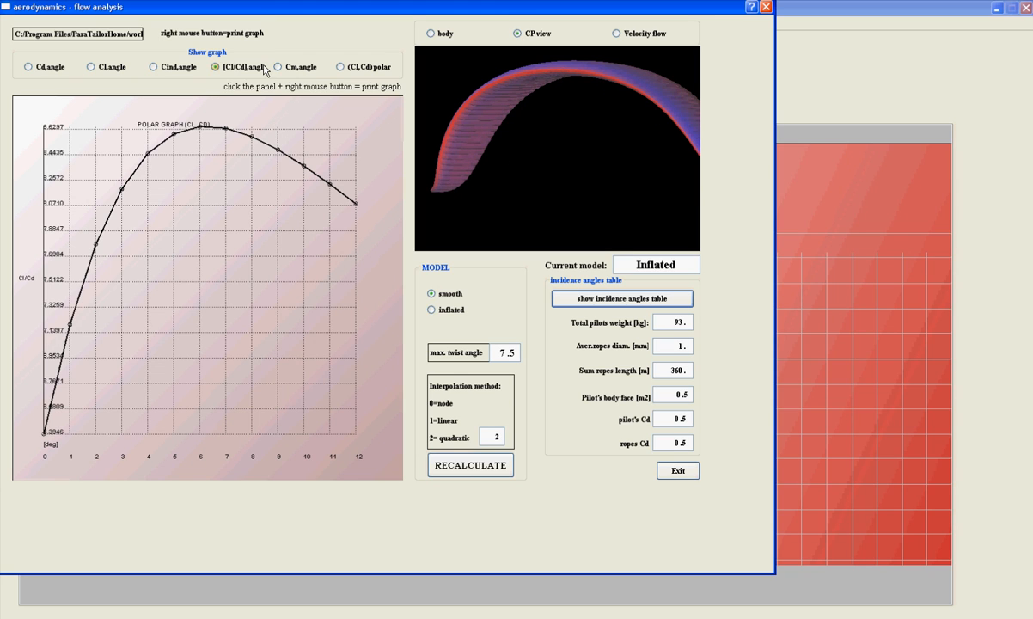
# Review the Cd, Cl, Cind, Cl/Cd and Cm graphs and the (Cl,Cd) polar, then return to the Cl/Cd against angle graph.
pyautogui.click(28, 67)
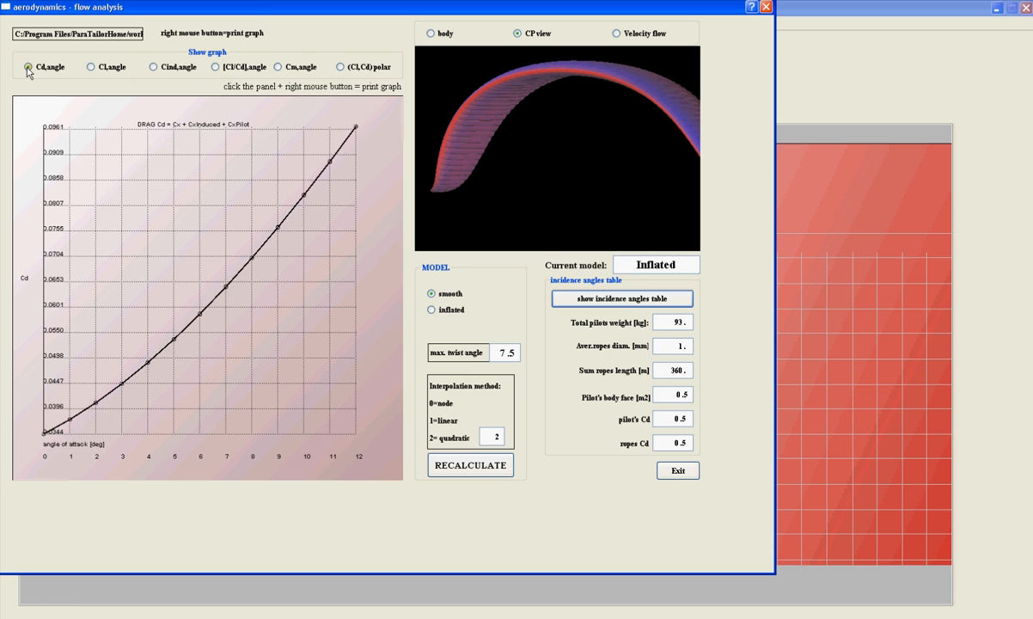
pyautogui.click(91, 67)
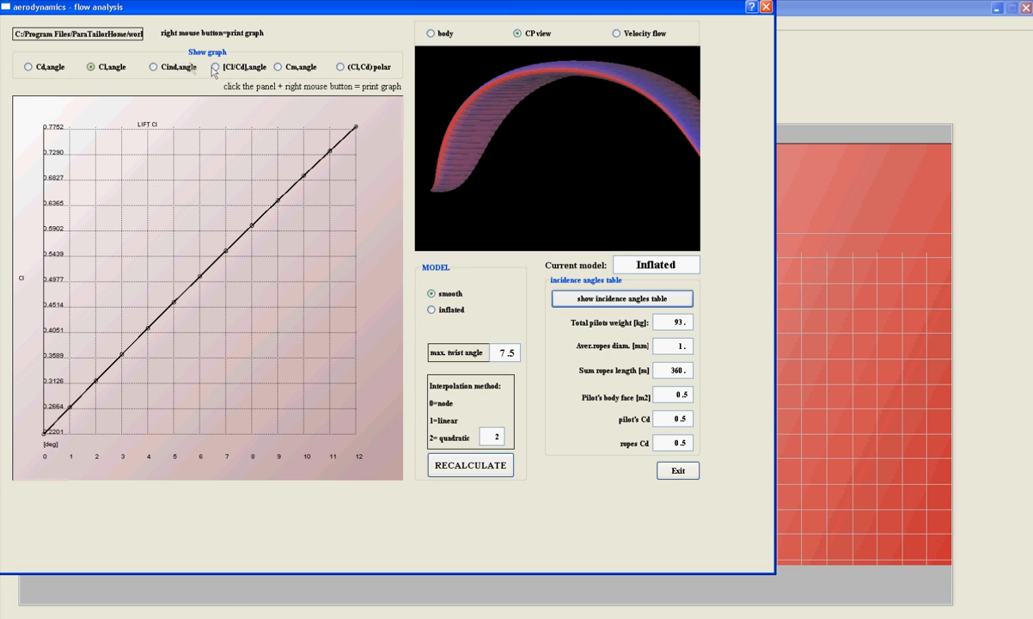
pyautogui.click(153, 67)
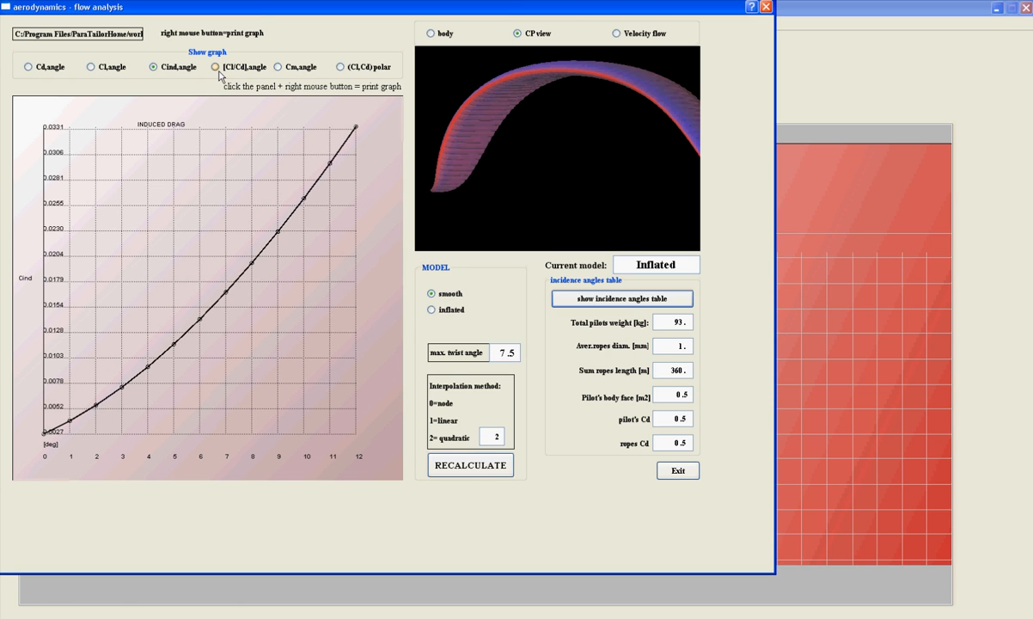
pyautogui.click(217, 68)
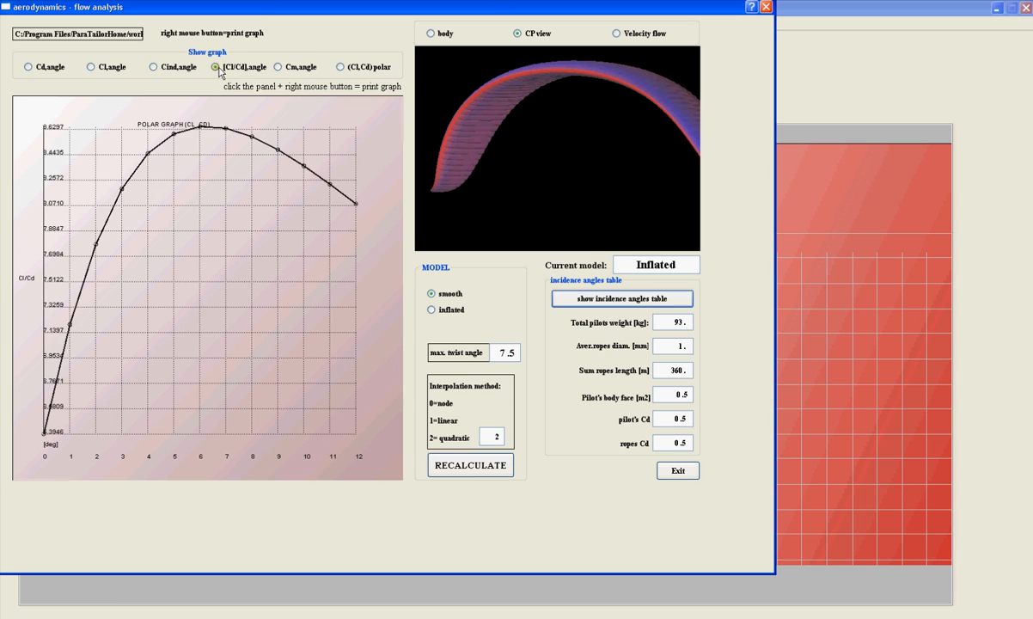
pyautogui.click(279, 67)
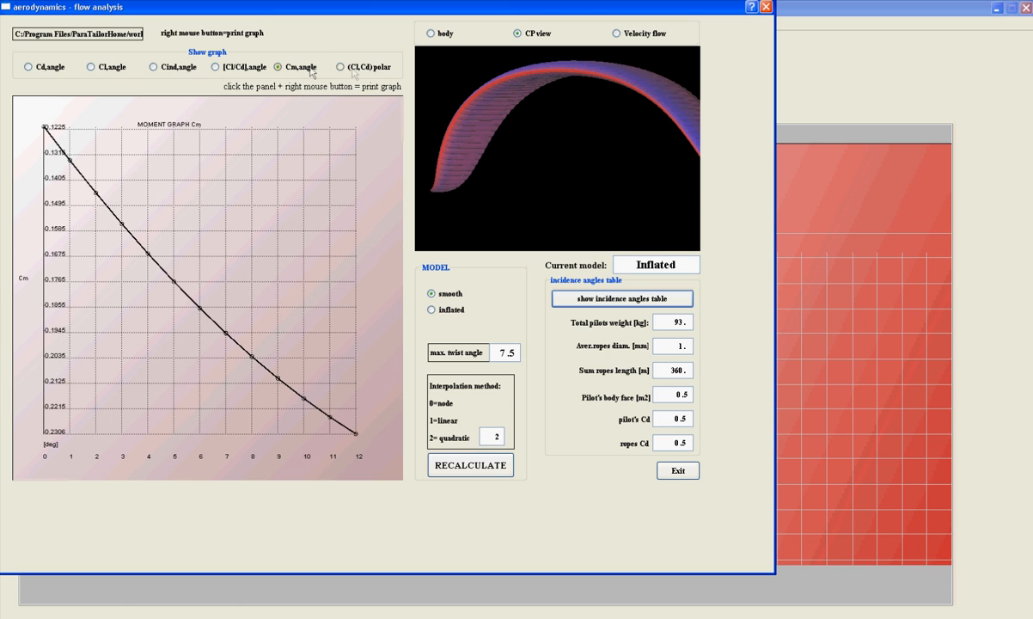
pyautogui.click(342, 67)
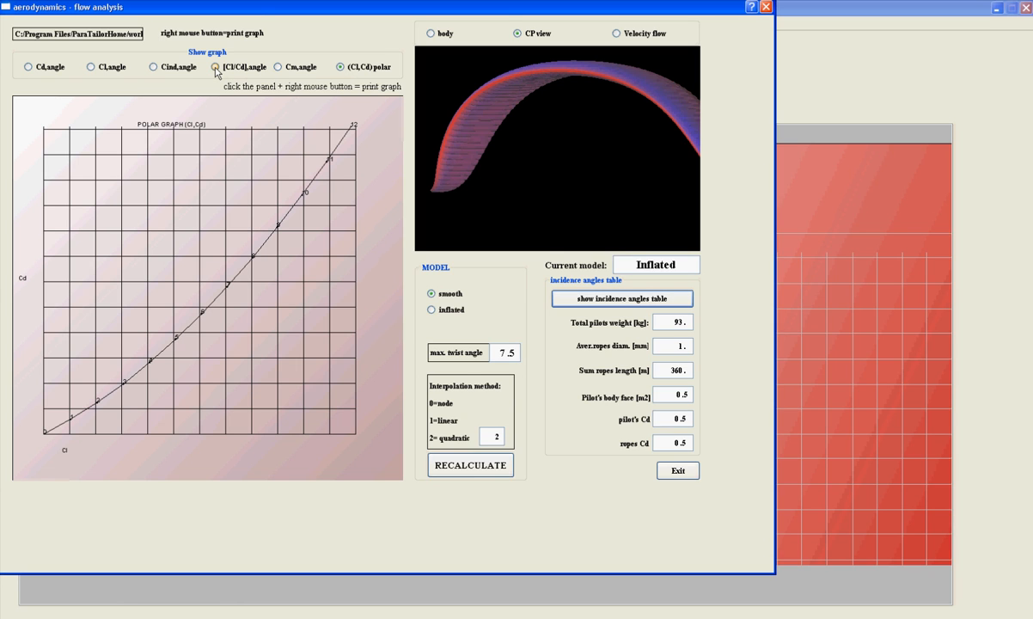
pyautogui.click(216, 67)
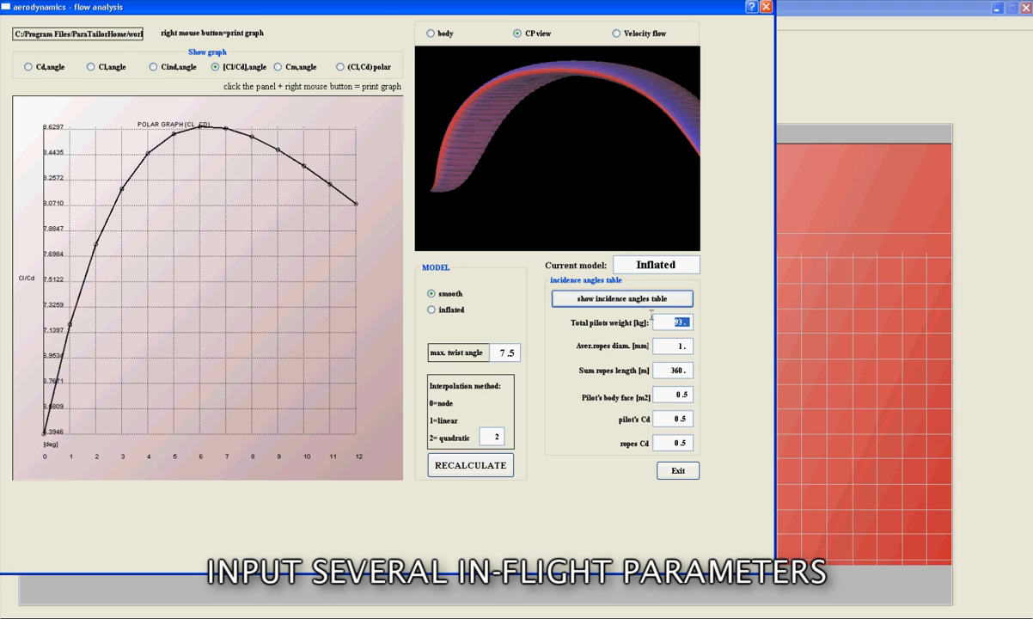
# Set the total pilot's weight to 100 kg and the average ropes diameter to 1.5 mm, and refresh the Cl/Cd graph.
pyautogui.write('100.')
pyautogui.click(687, 347)
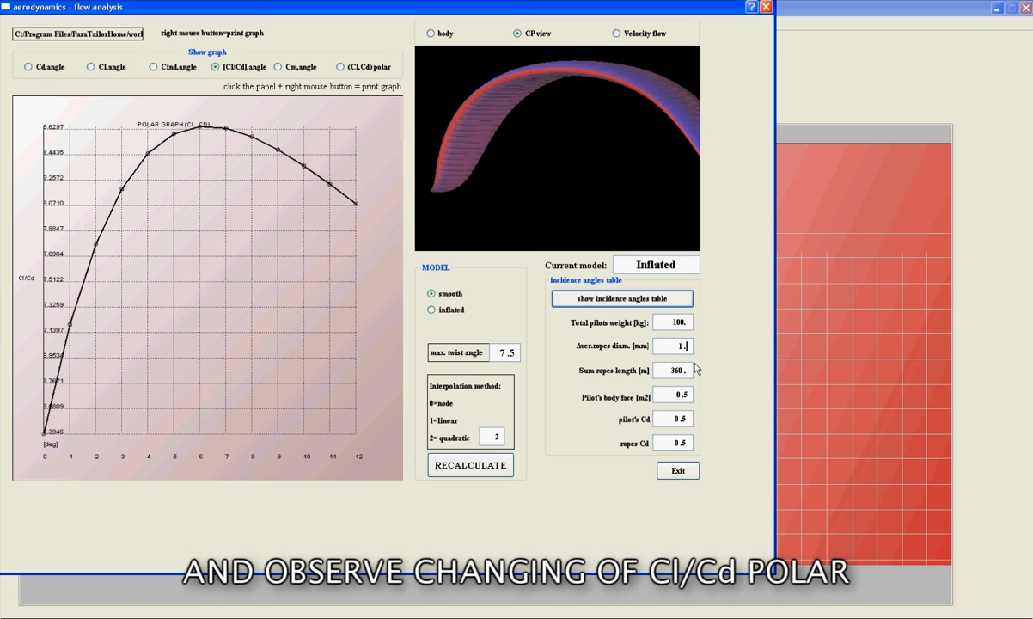
pyautogui.write('.5')
pyautogui.click(240, 71)
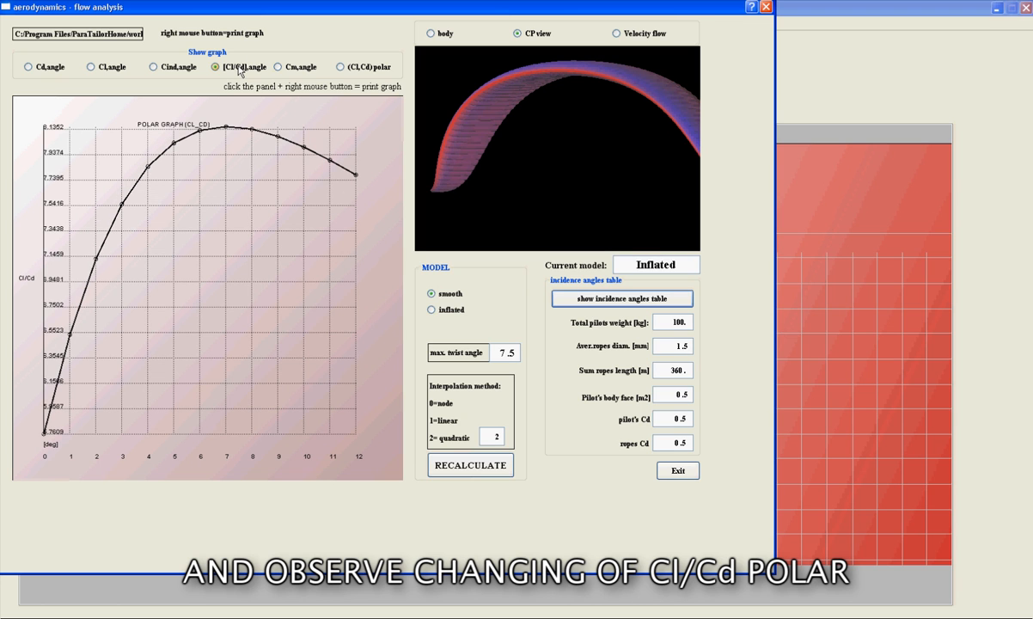
# Examine the incidence angles table in a widened window, highlight the row for zero incidence, and close the table.
pyautogui.click(591, 299)
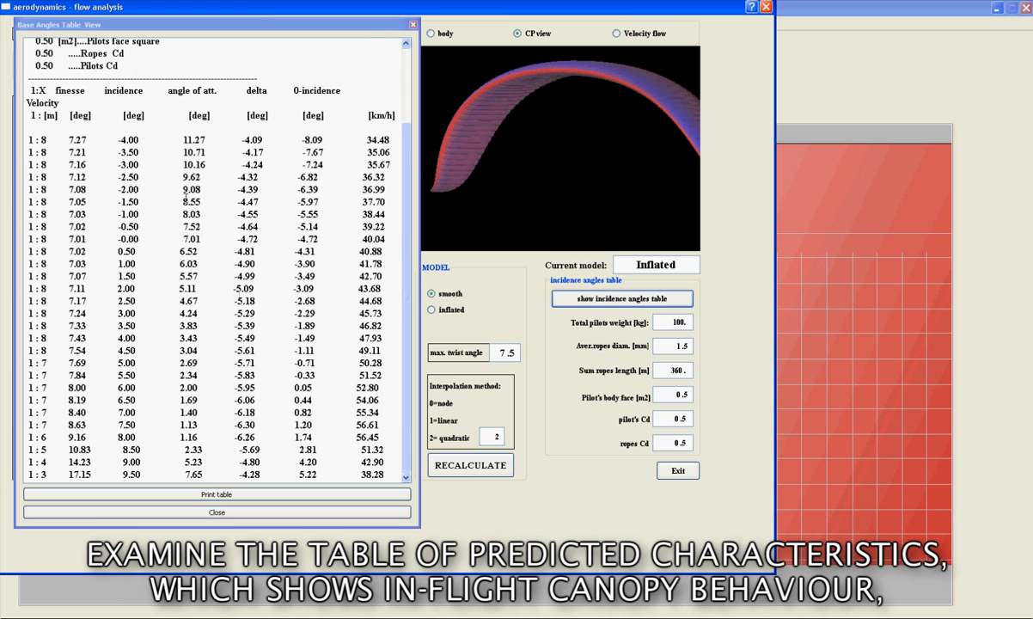
pyautogui.scroll(3, 173, 124)
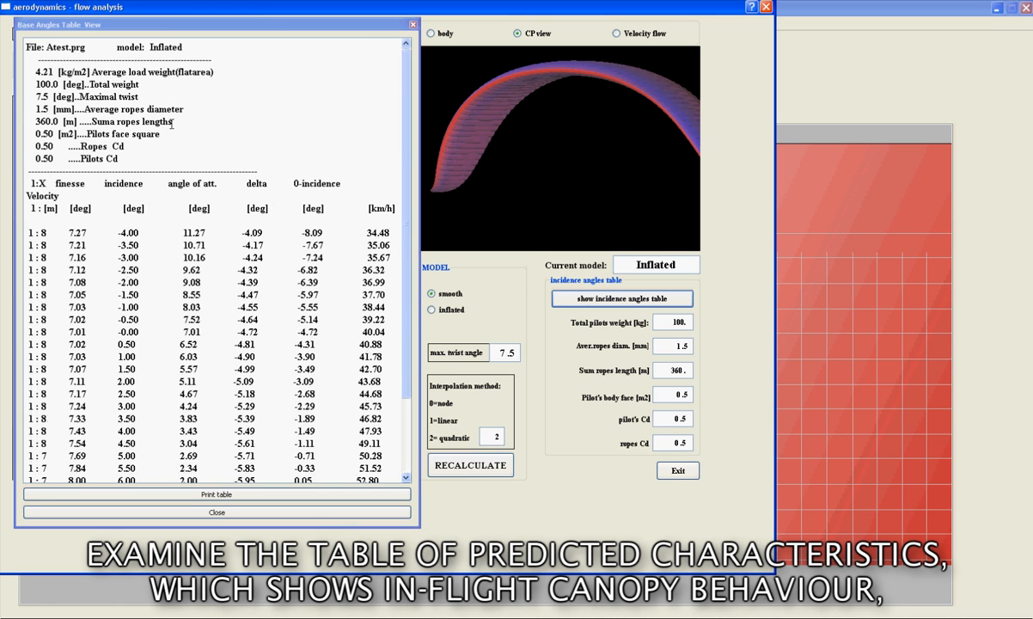
pyautogui.scroll(-3, 167, 130)
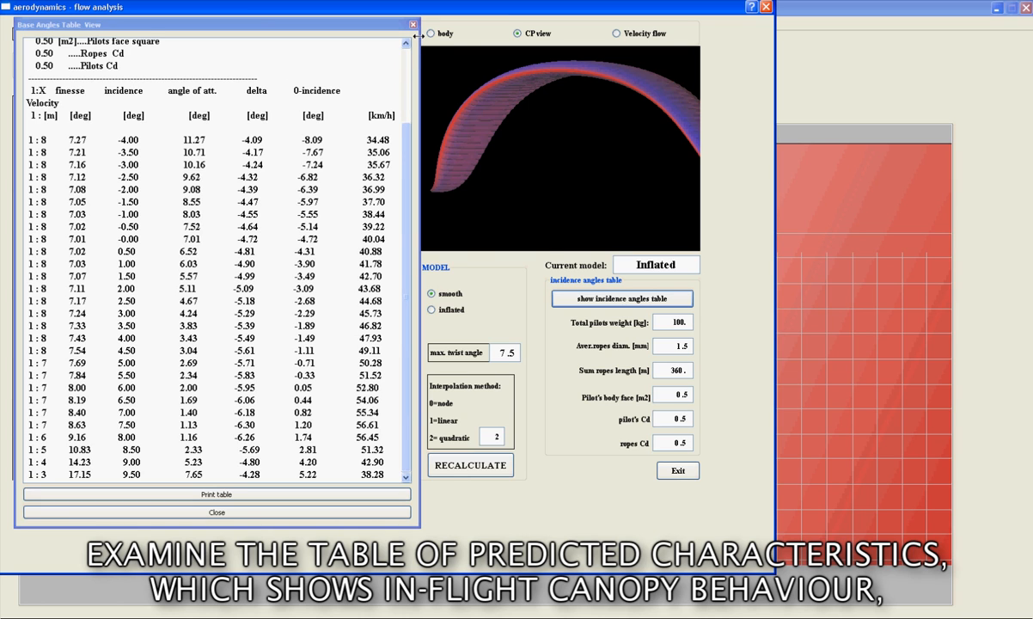
pyautogui.moveTo(416, 36); pyautogui.dragTo(494, 35)
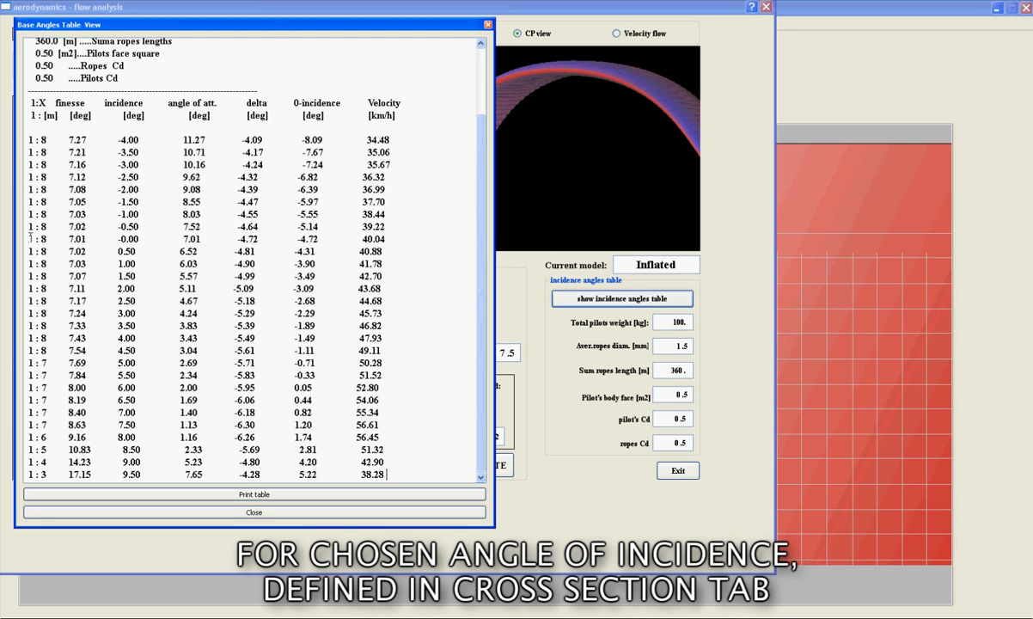
pyautogui.moveTo(31, 238); pyautogui.dragTo(432, 238)
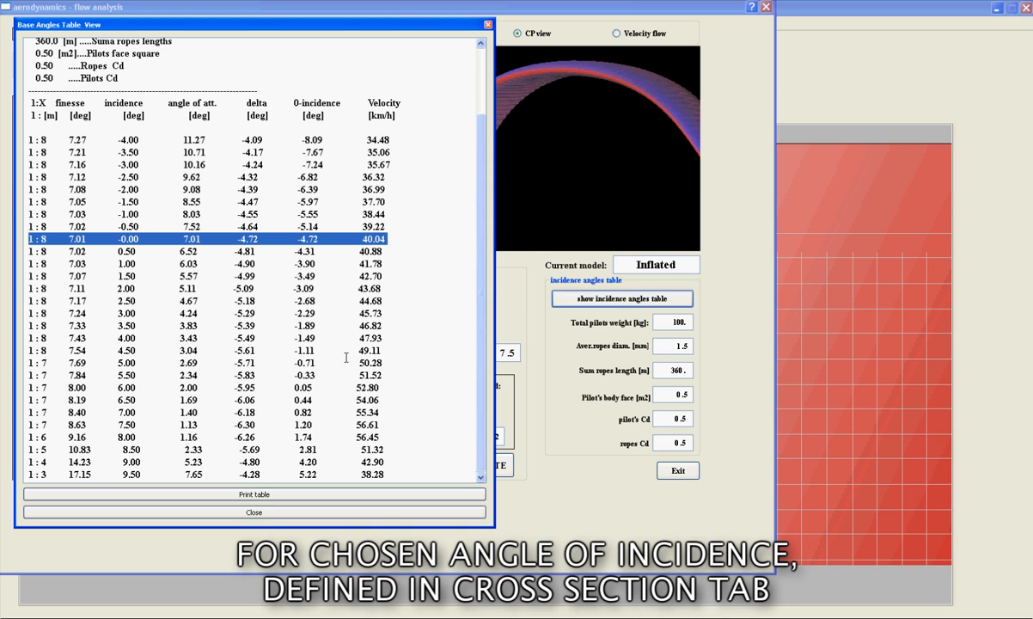
pyautogui.click(377, 478)
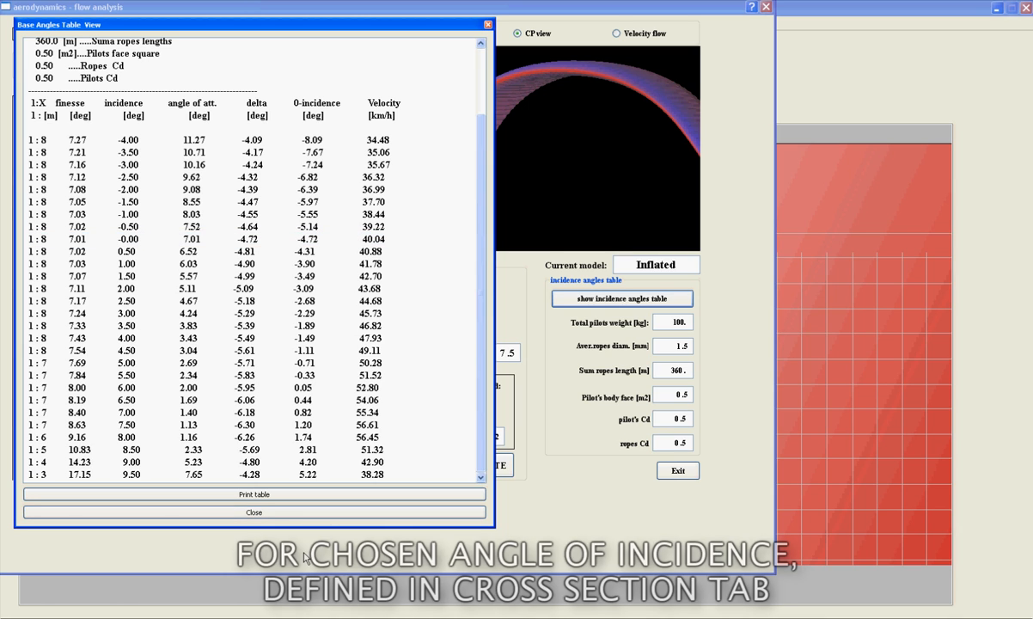
pyautogui.click(275, 514)
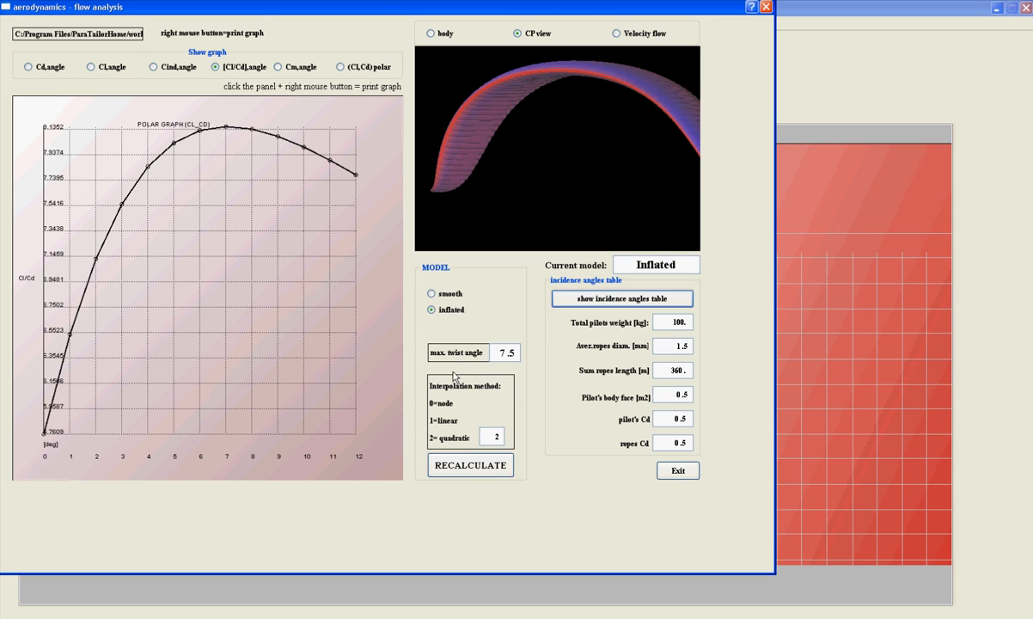
# Recalculate the flow for the inflated model, inspect the canopy in body view, and exit the flow analysis.
pyautogui.click(491, 465)
pyautogui.click(429, 33)
pyautogui.moveTo(538, 159); pyautogui.dragTo(485, 149)
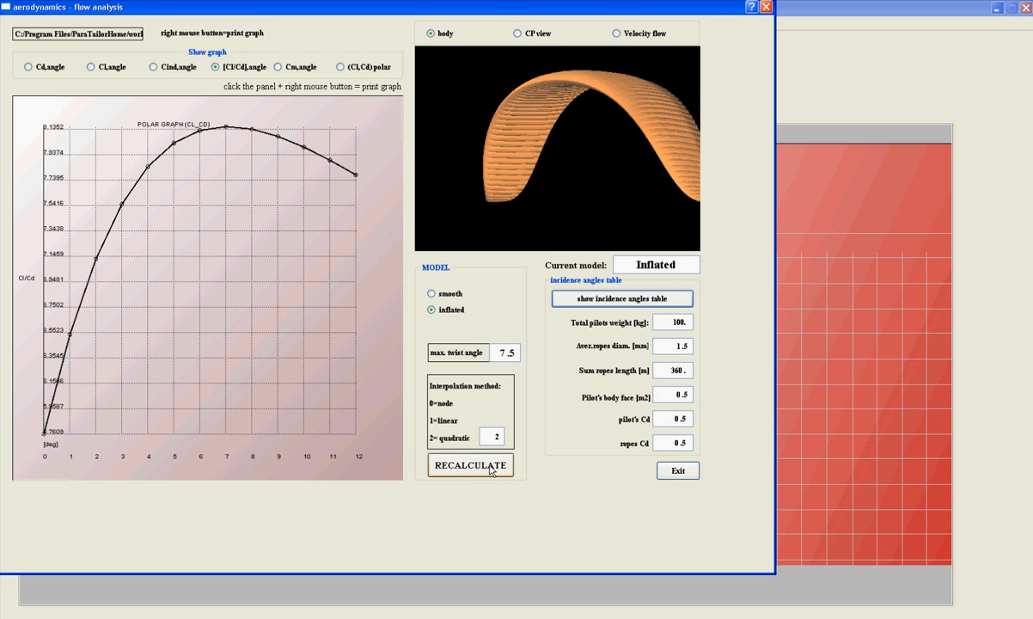
pyautogui.moveTo(567, 152); pyautogui.dragTo(588, 152)
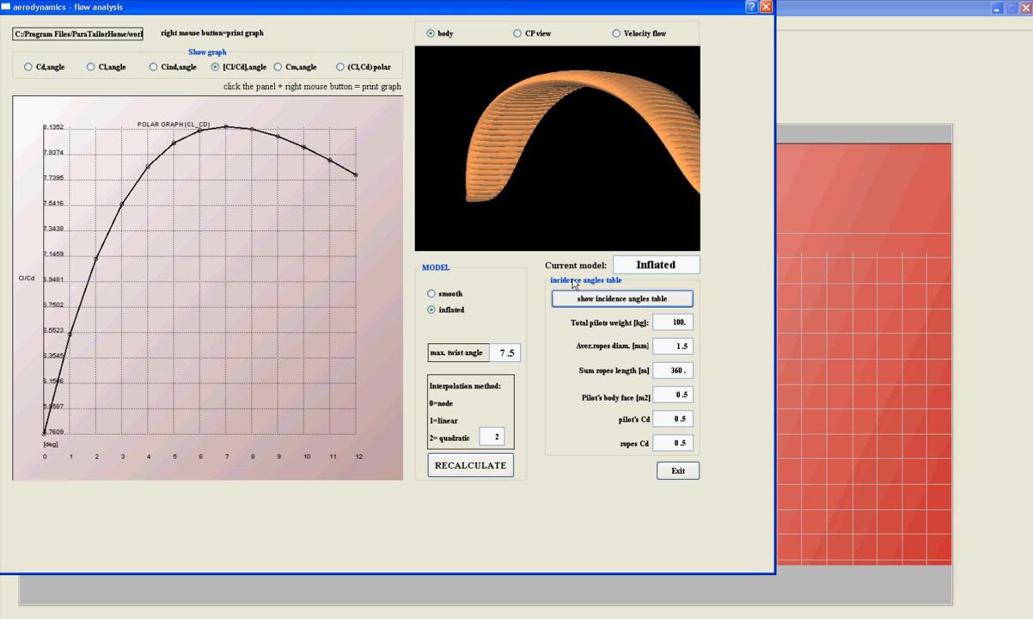
pyautogui.click(675, 472)
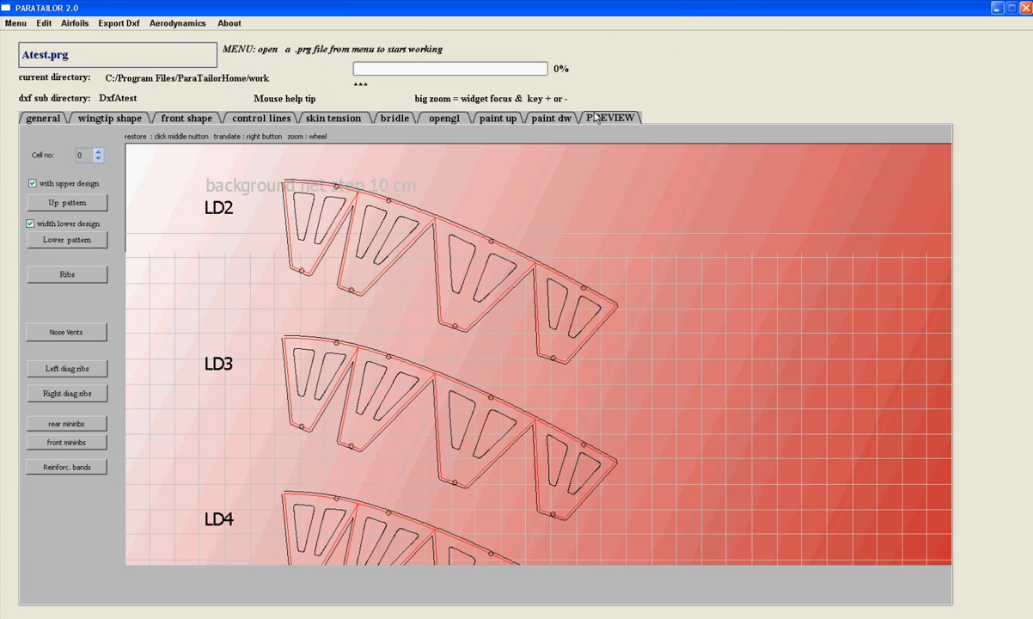
# Review the project's general data, covering geometry, twist angle, skin tension factor and sewing allowances, and exit without applying changes.
pyautogui.click(47, 24)
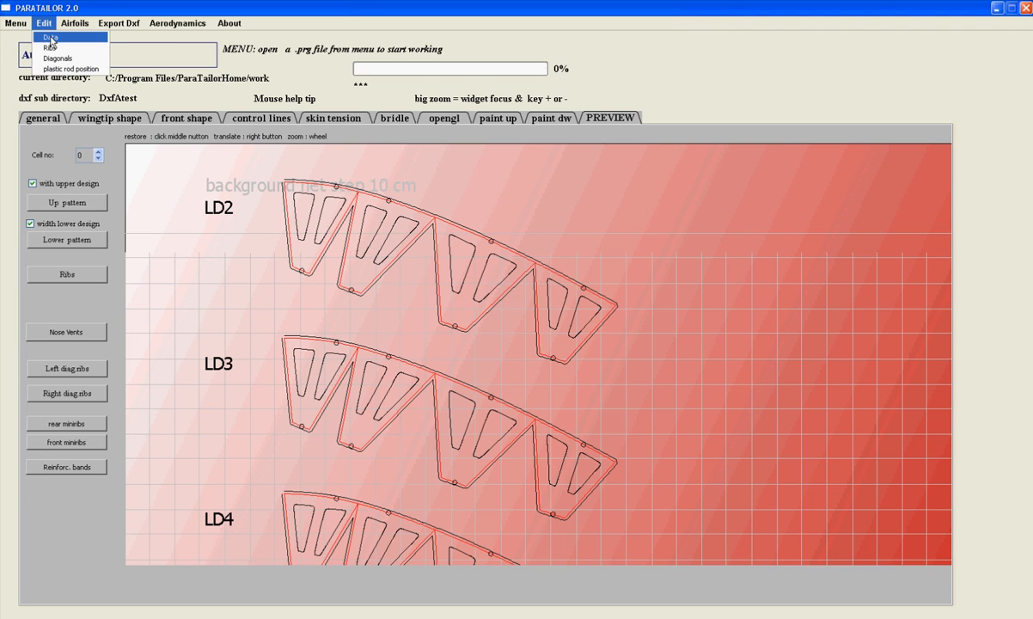
pyautogui.click(50, 39)
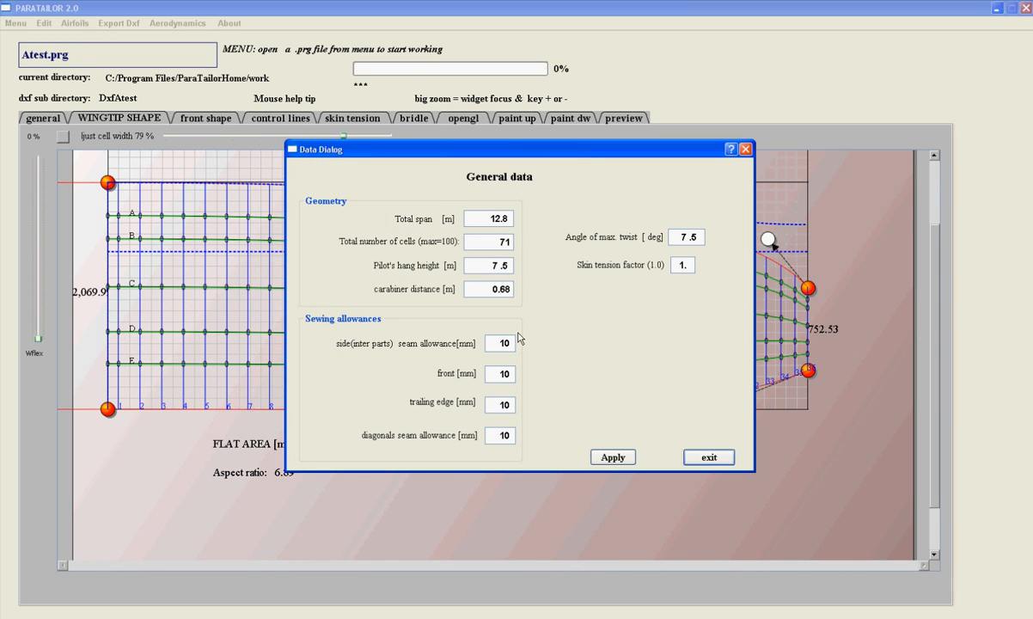
pyautogui.click(709, 458)
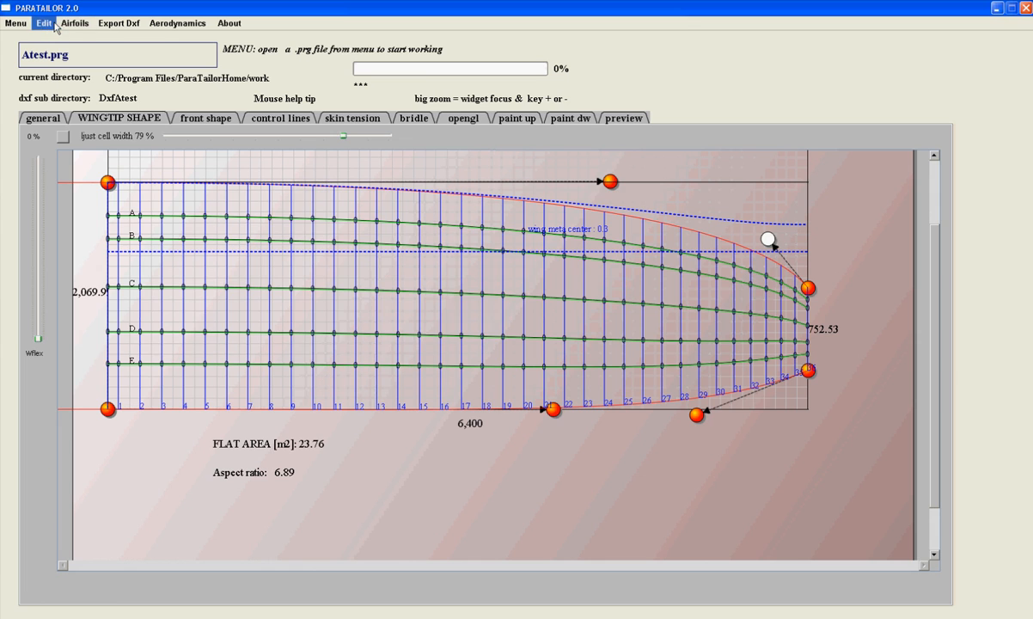
# Review the airfoil import and change settings for the main, middle and edge profiles, and exit without applying changes.
pyautogui.click(75, 23)
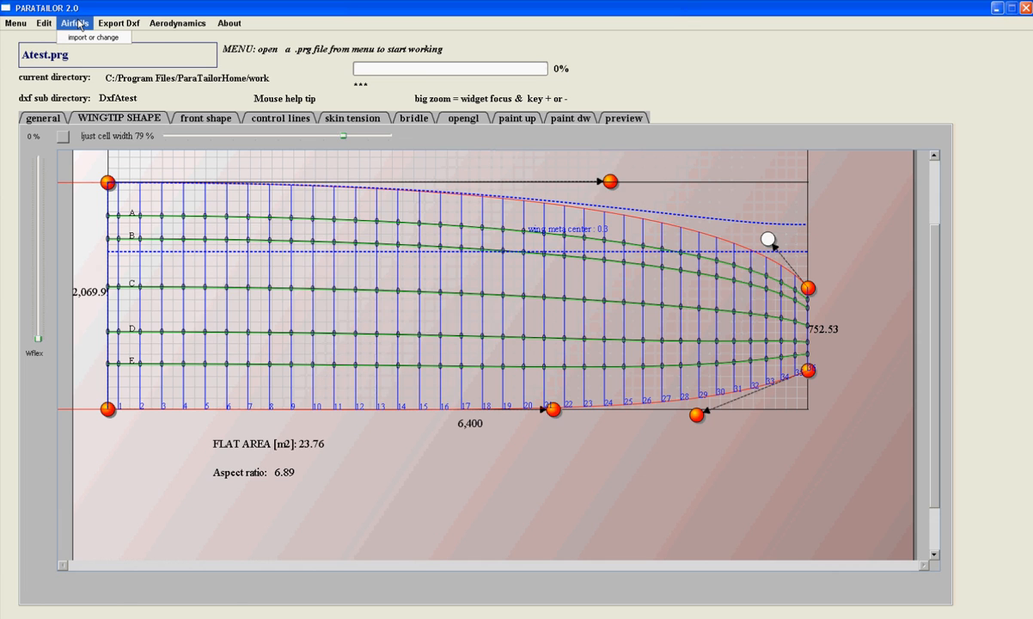
pyautogui.click(82, 38)
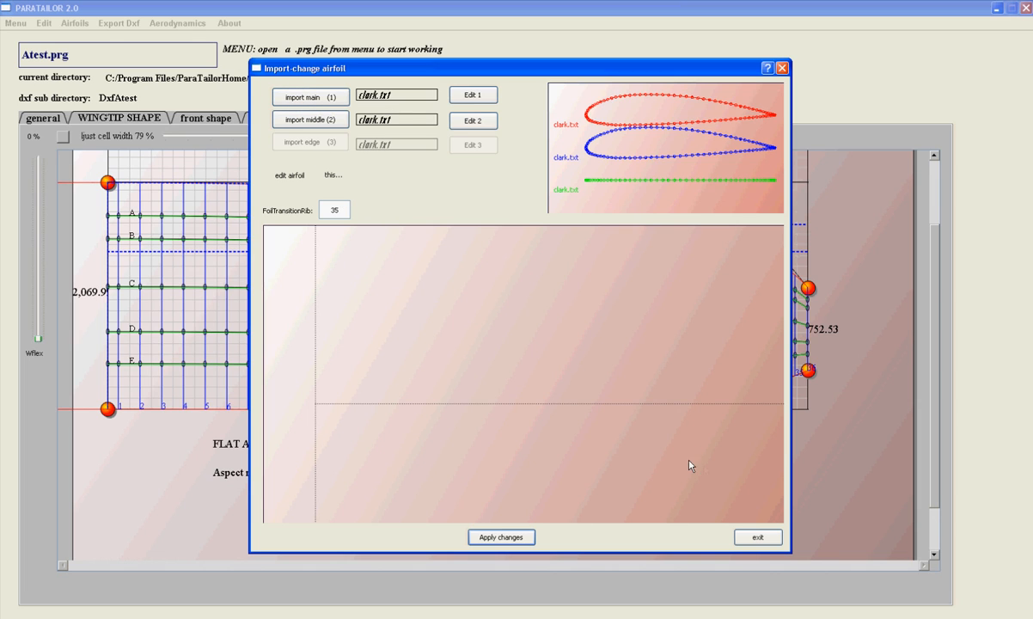
pyautogui.click(751, 538)
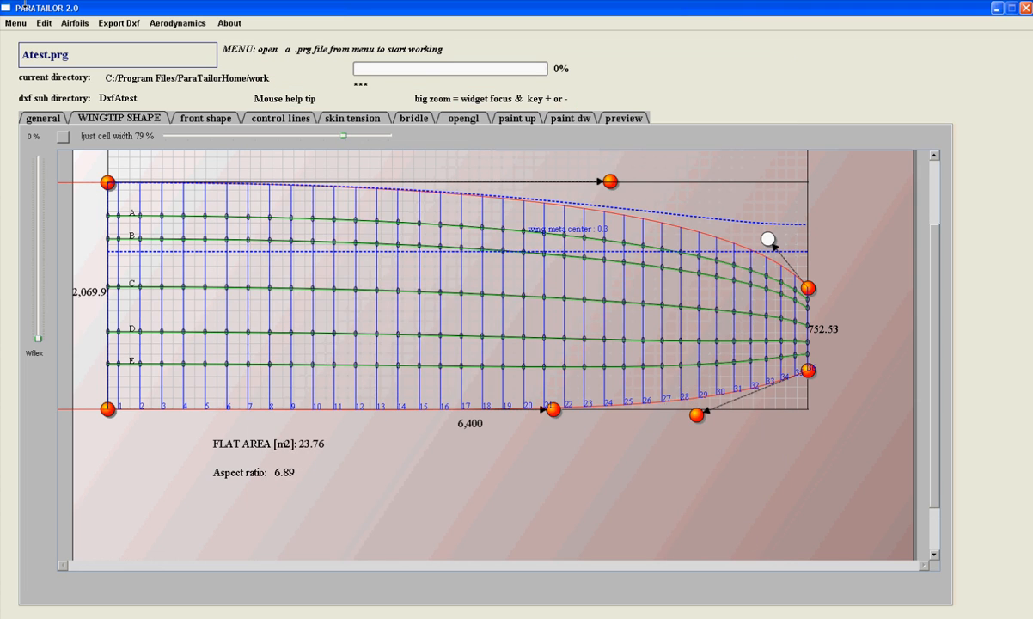